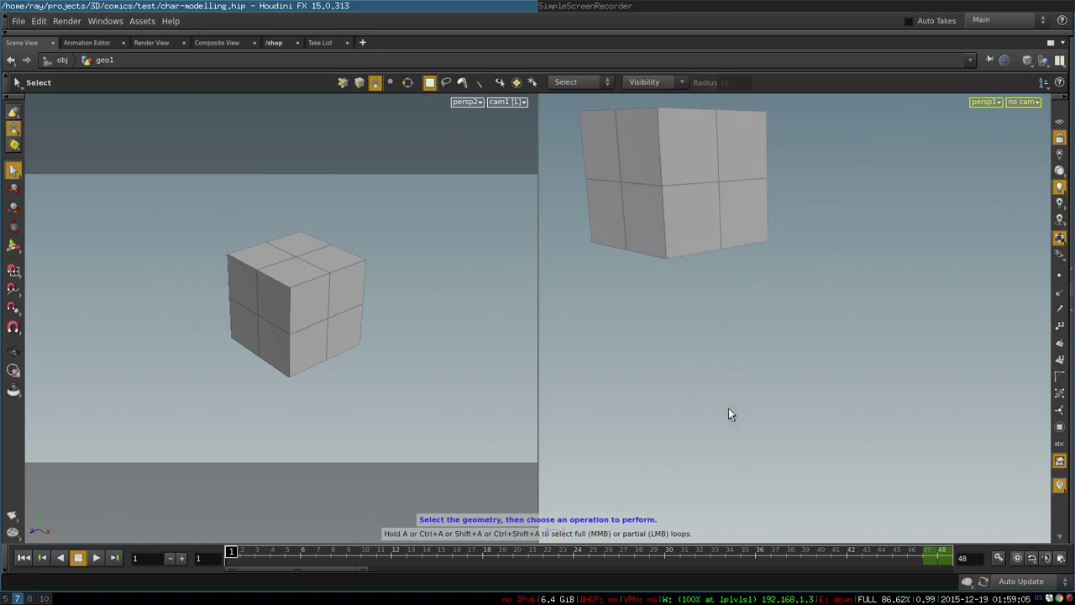
Advance the timeline to frame 2 and select the faces on the underside of the head.
left_click_drag(231, 555, 241, 554)
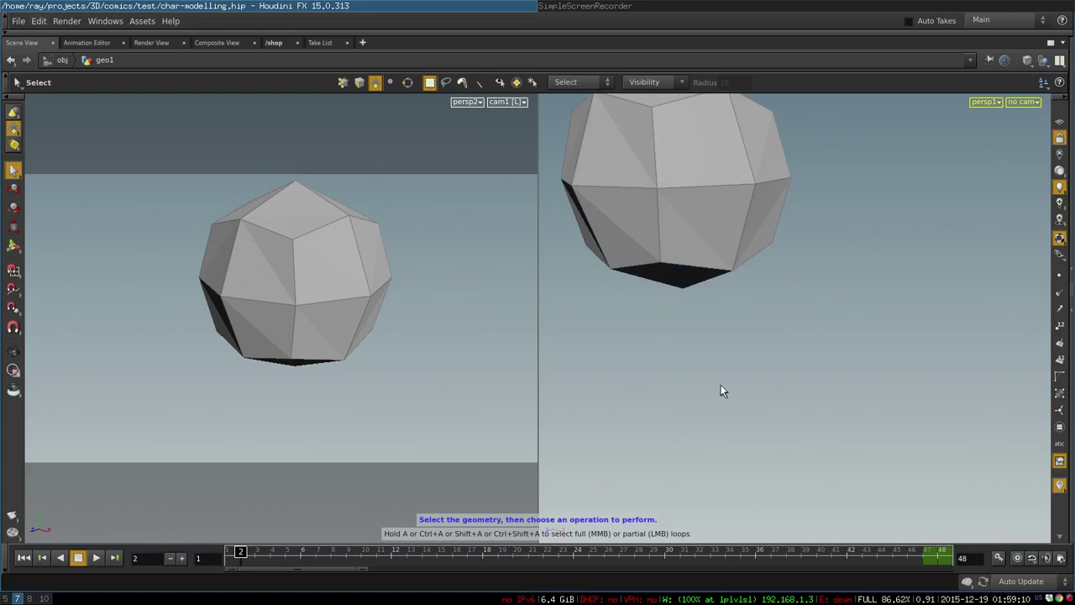
left_click_drag(721, 385, 717, 255, "alt")
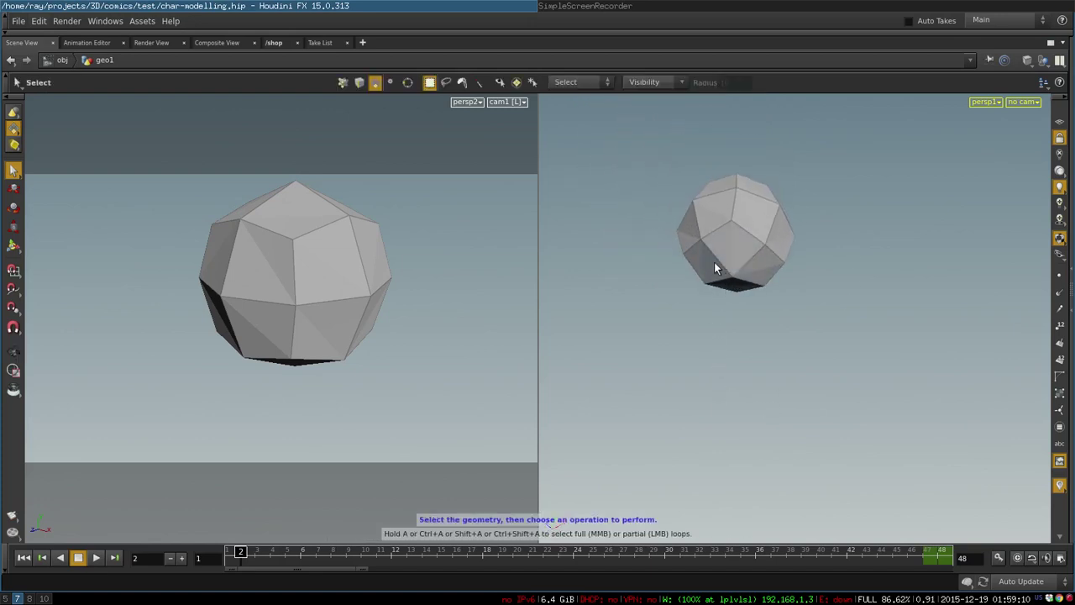
left_click_drag(715, 264, 743, 278)
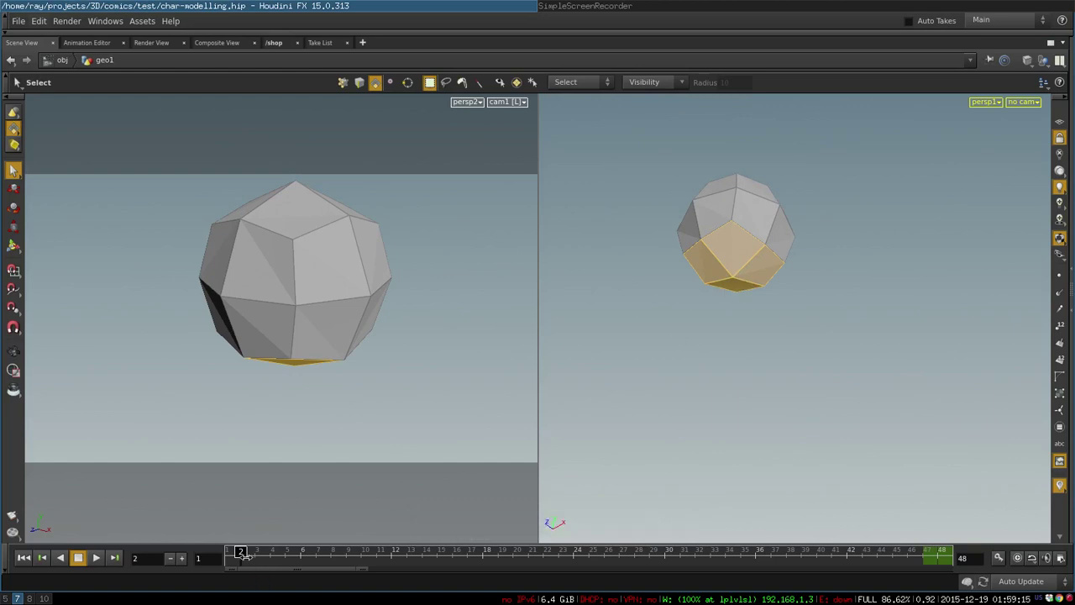
Advance the timeline through frame 3 to frame 4 and select the two outer faces at one side of the upper torso.
left_click_drag(244, 551, 256, 551)
left_click_drag(581, 373, 611, 437, "alt")
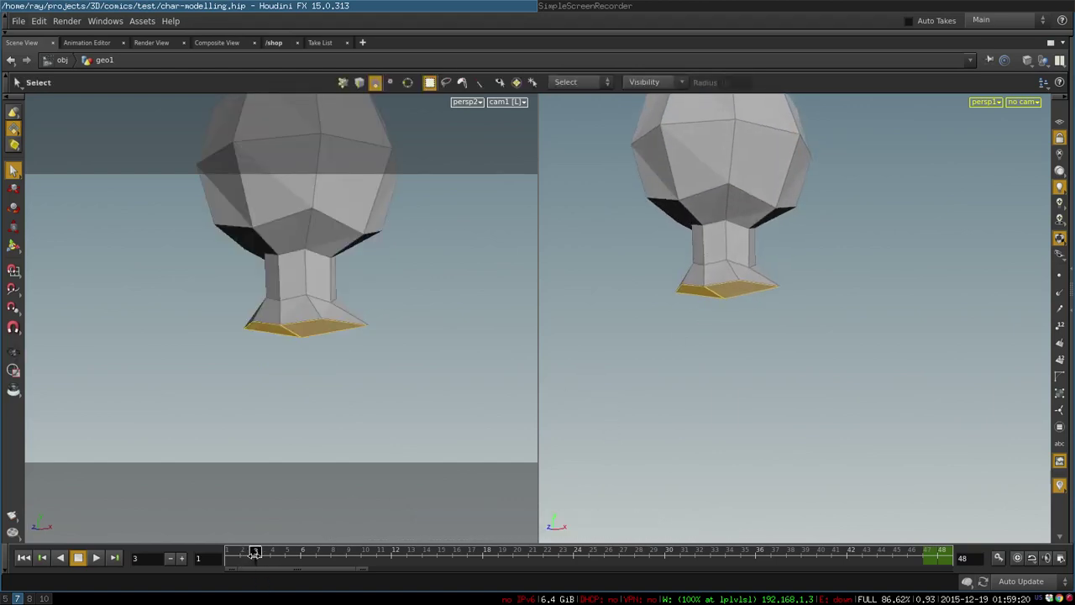
left_click_drag(256, 553, 267, 554)
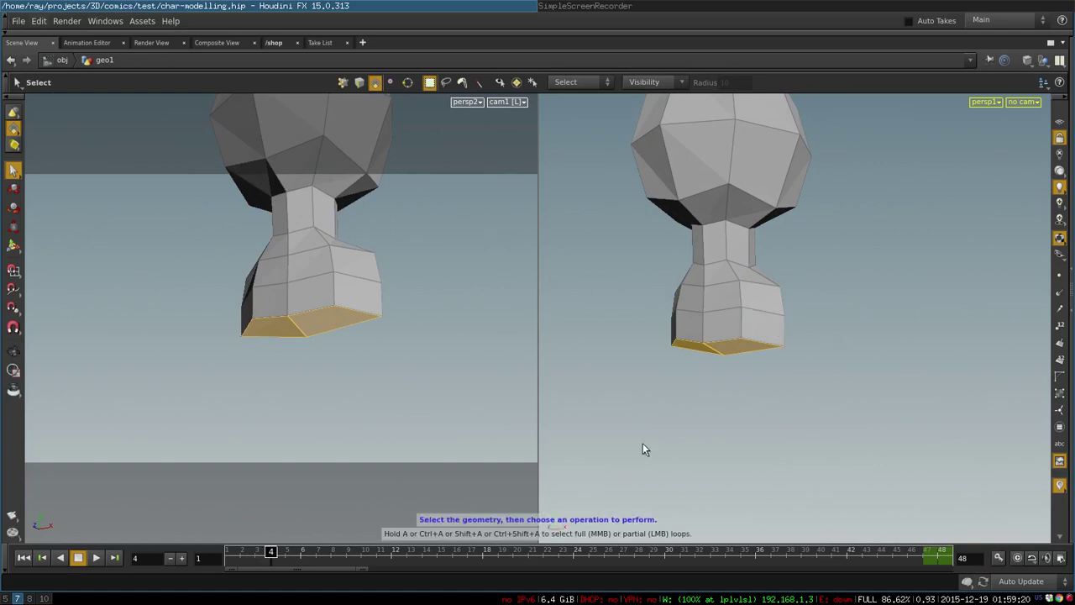
left_click_drag(756, 369, 612, 462, "alt")
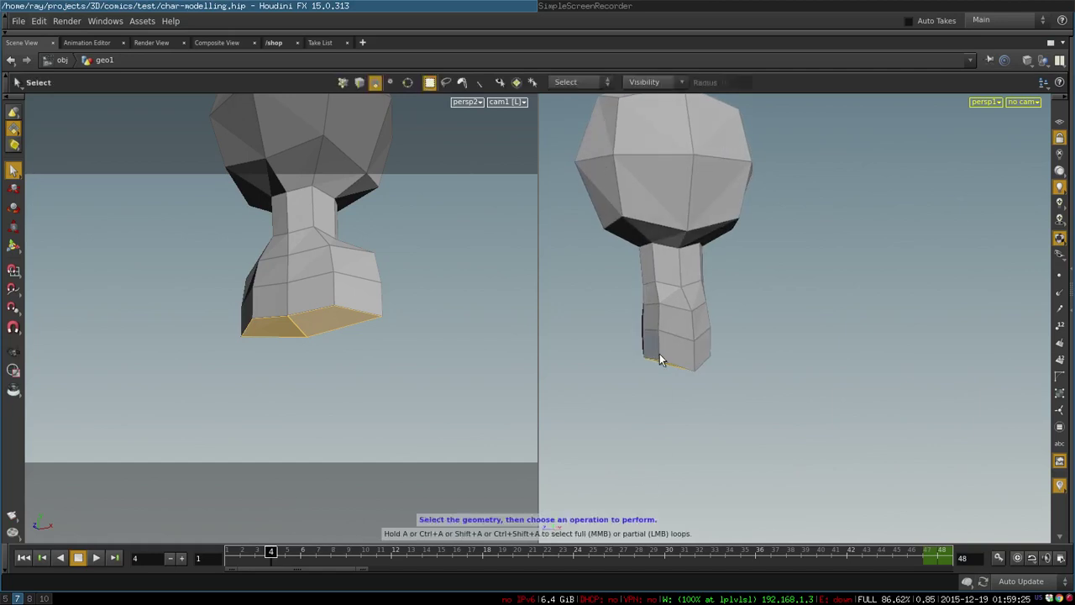
left_click_drag(701, 341, 702, 344)
left_click_drag(743, 387, 799, 384, "alt")
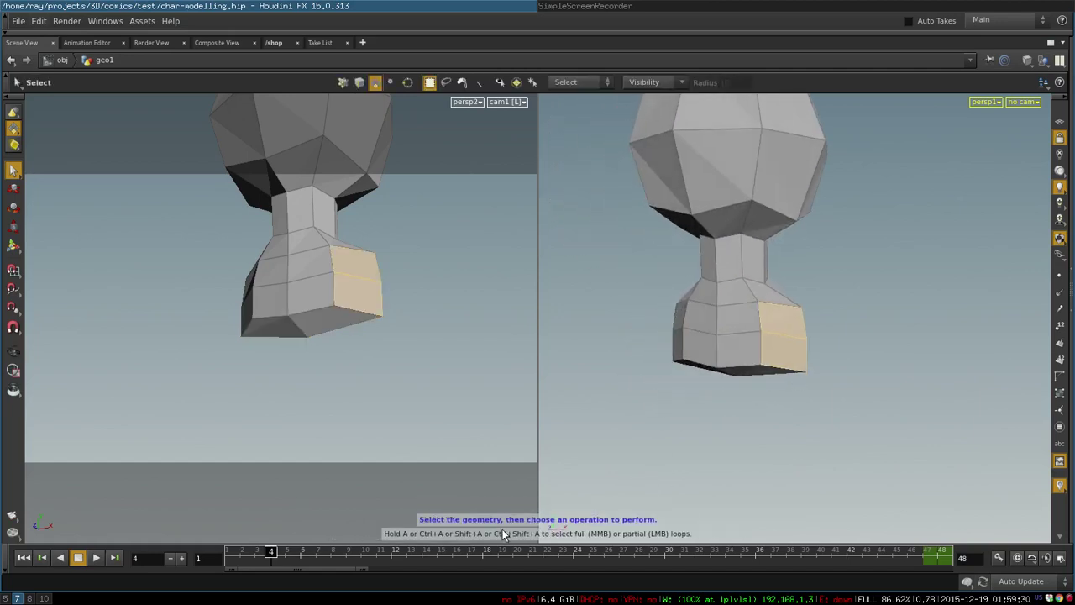
Advance the timeline through frame 5 to frame 6, examine the shoulders and torso, and clear the face selection.
left_click_drag(270, 551, 286, 552)
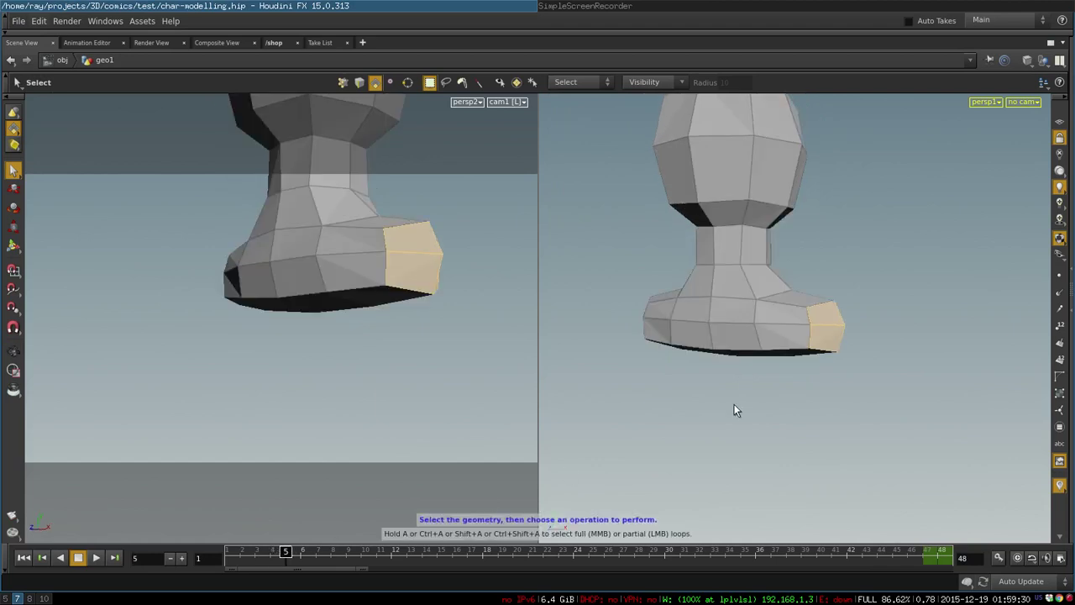
mouse_move(881, 456)
left_mouse_down("alt")
mouse_move(845, 462)
mouse_move(840, 475)
mouse_move(823, 470)
mouse_move(885, 457)
left_mouse_up("alt")
key("s")
left_click_drag(777, 412, 788, 341, "alt")
mouse_move(283, 551)
left_mouse_down()
mouse_move(315, 551)
mouse_move(301, 551)
left_mouse_up()
left_click_drag(735, 356, 782, 424, "alt")
key("s")
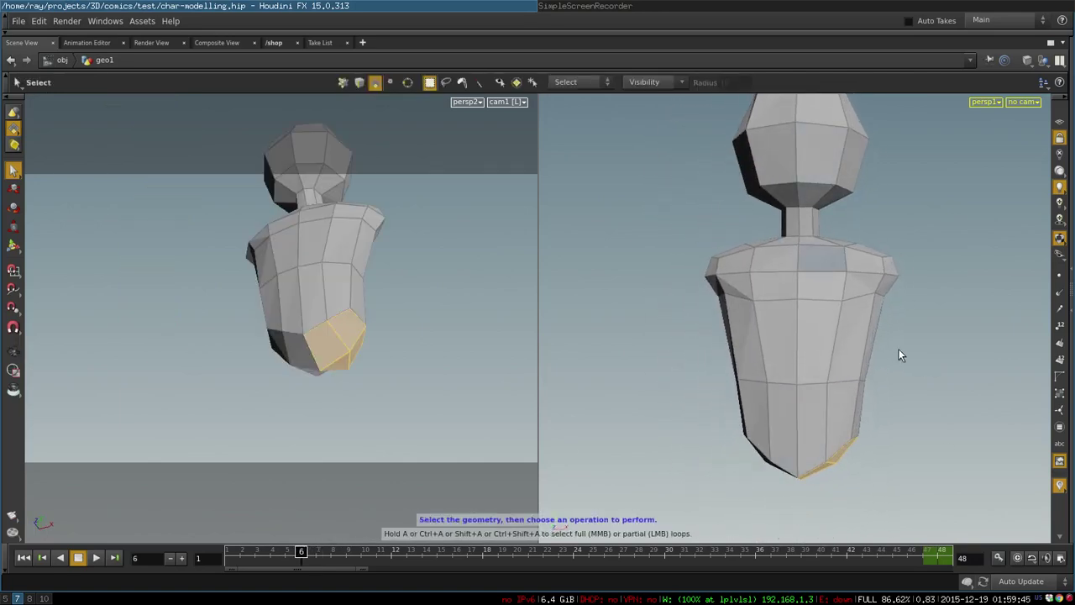
left_click(902, 372)
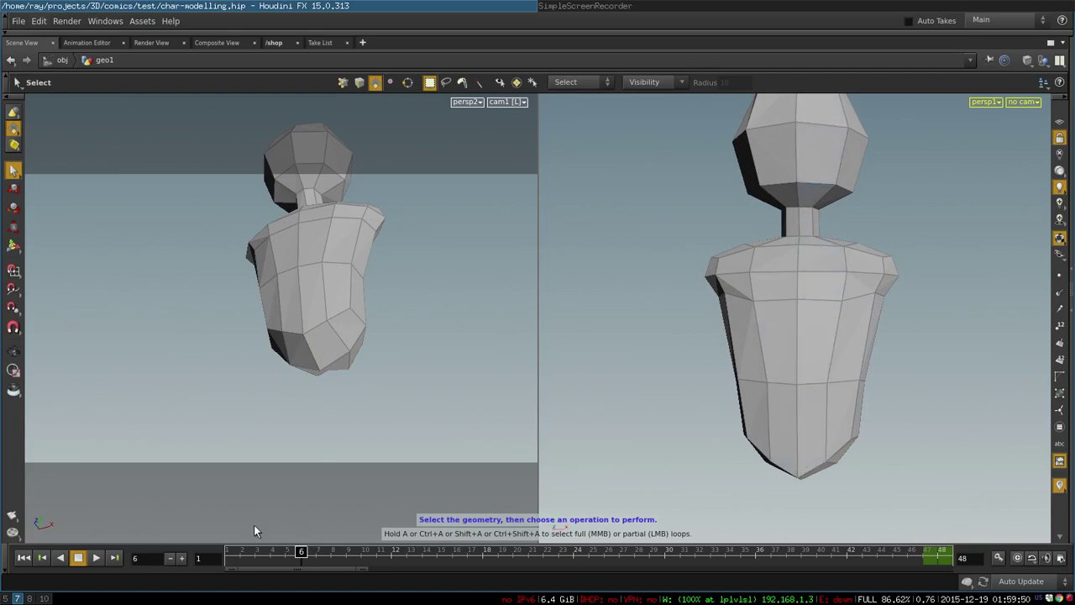
Advance the timeline to frame 7 and select the four faces on one side of the torso's underside where the leg starts.
left_click(314, 554)
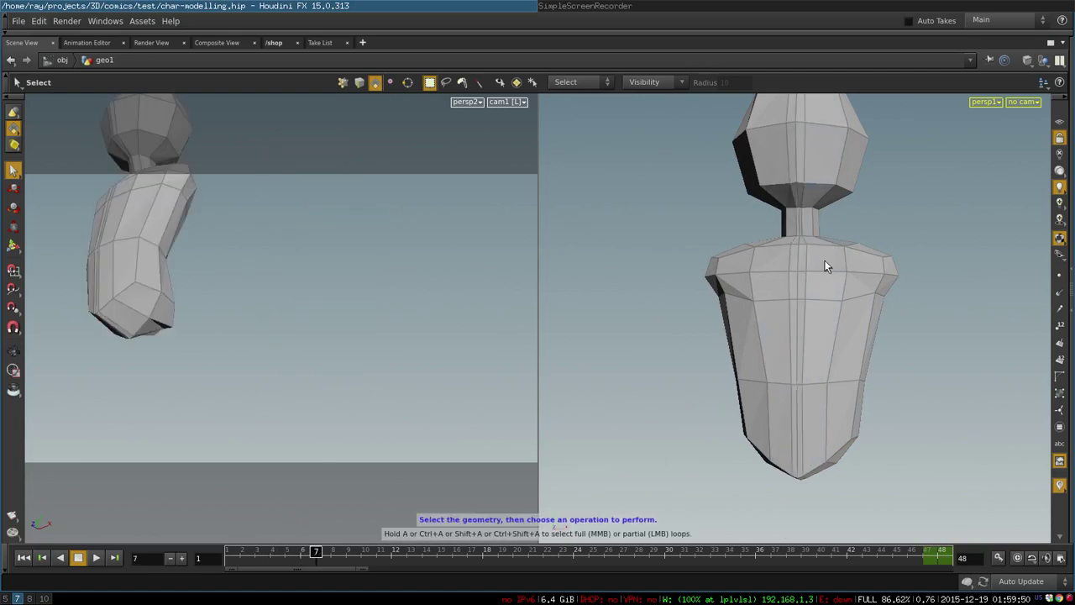
left_click_drag(852, 486, 824, 370, "alt")
left_click(796, 405)
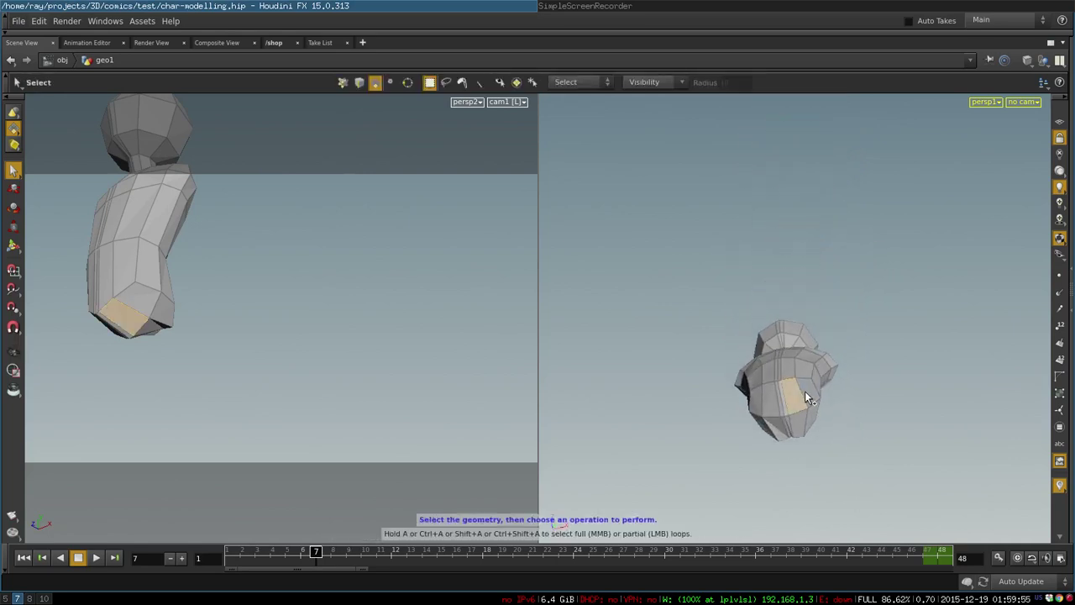
left_click(805, 393, "shift")
left_click(813, 415, "shift")
left_click(804, 419, "shift")
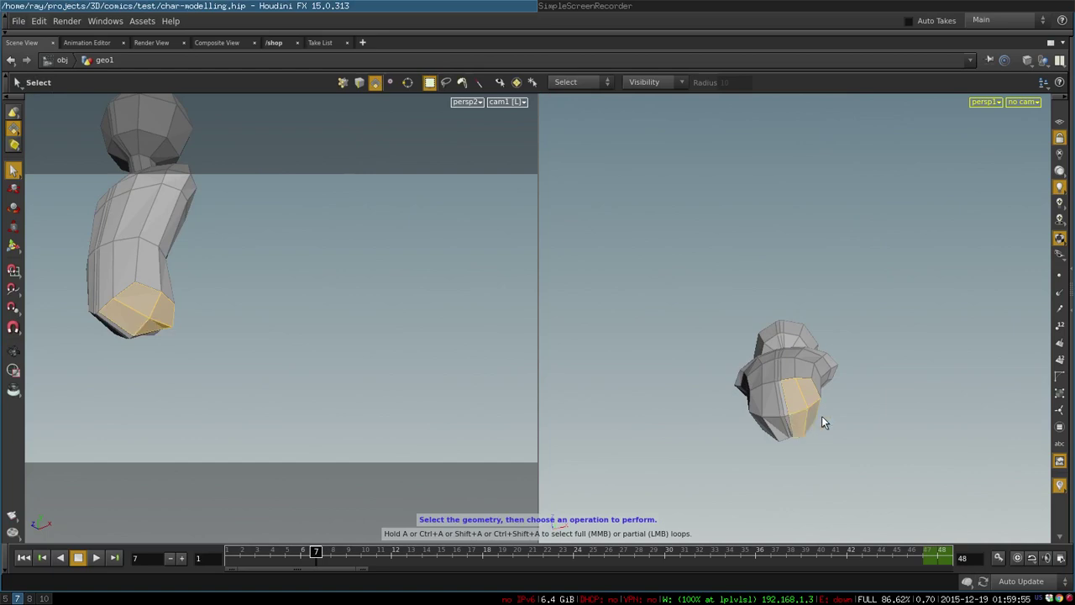
left_click_drag(821, 416, 802, 430, "alt")
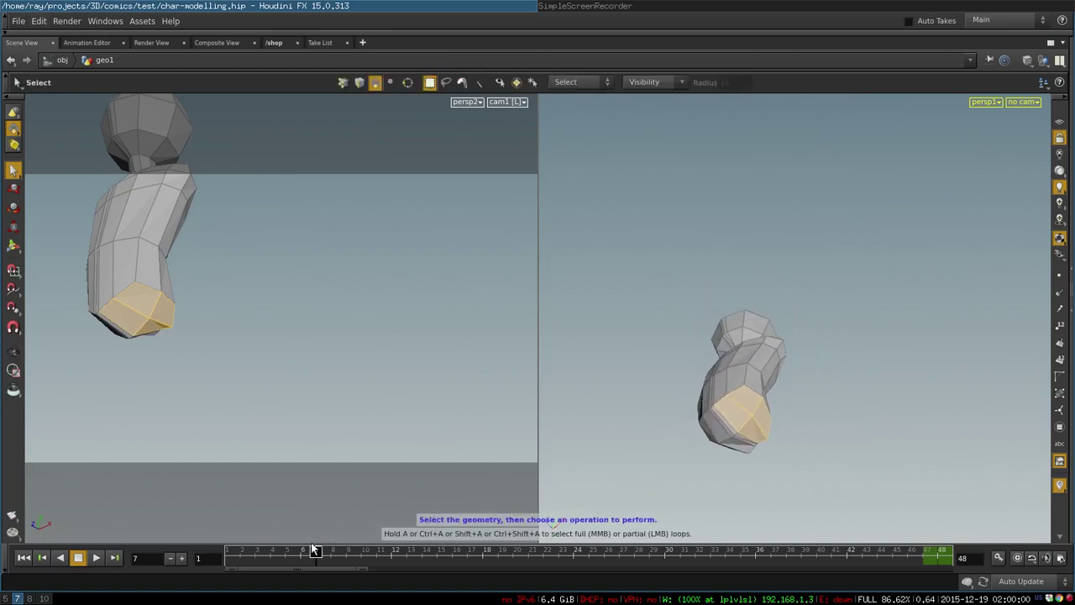
Advance the timeline to frame 8 and examine the extruded legs from the thighs down to their open-ended knees.
left_click_drag(316, 553, 331, 552)
middle_click_drag(921, 427, 941, 286, "alt")
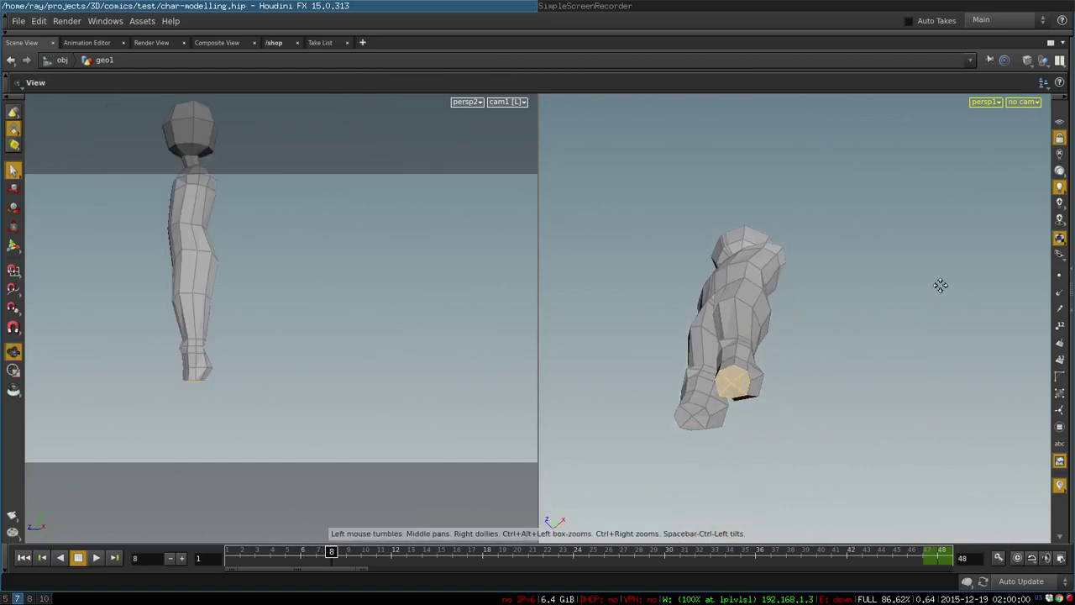
middle_click_drag(825, 414, 832, 375, "alt")
left_click_drag(832, 373, 682, 460, "alt")
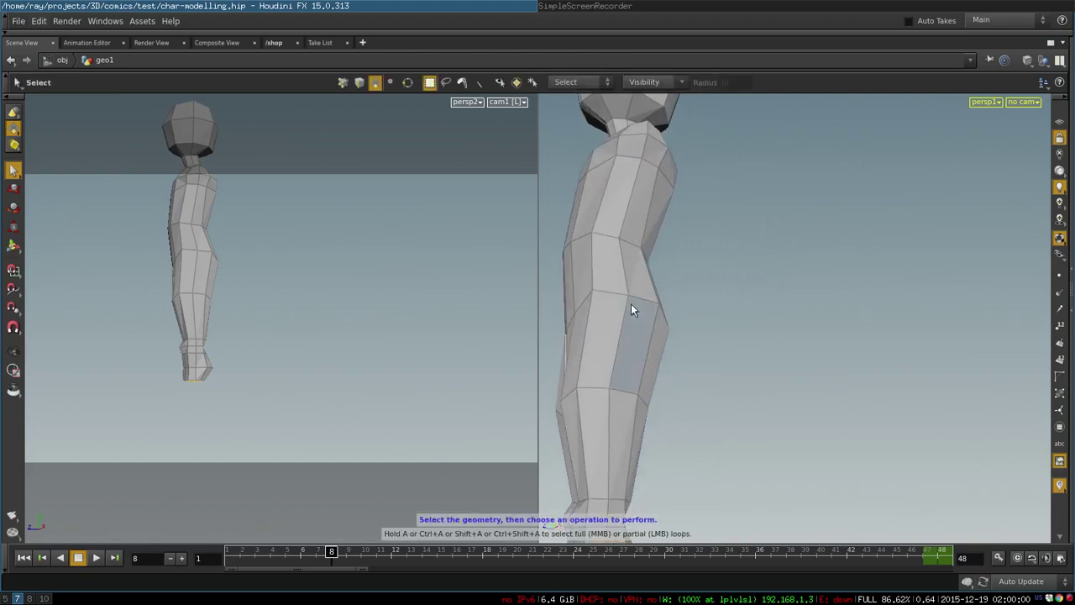
middle_click_drag(756, 407, 867, 276, "alt")
key("s")
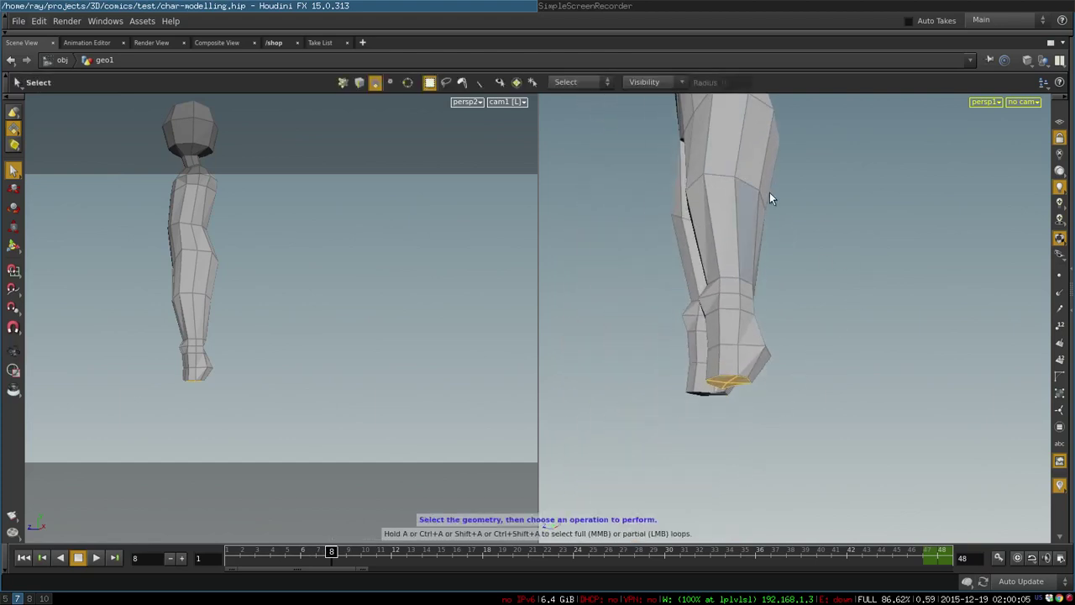
left_click_drag(842, 319, 821, 348, "alt")
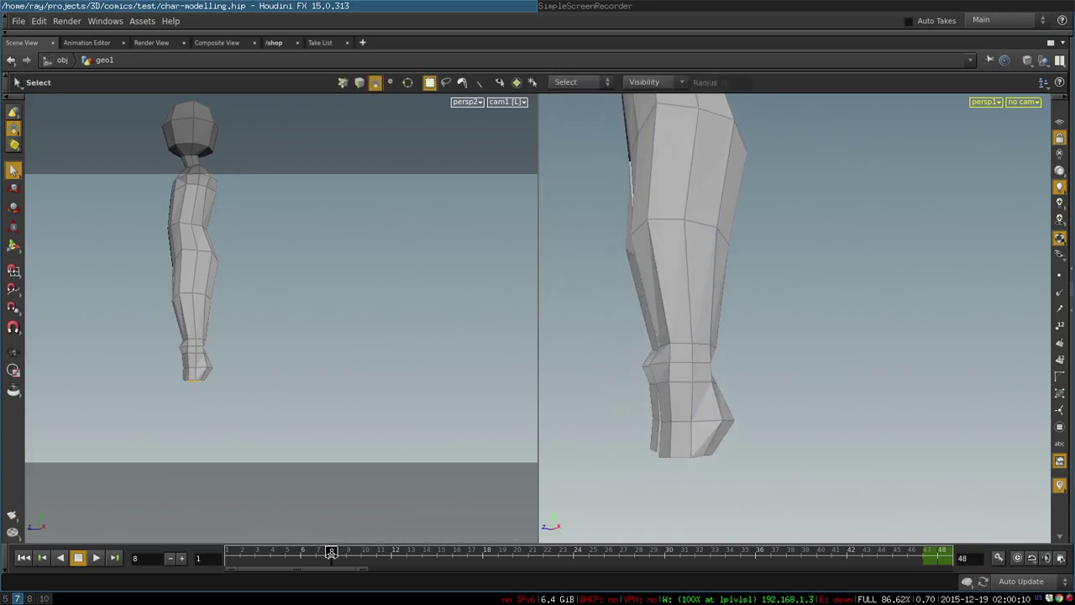
Advance the timeline to frame 9 and examine the lower legs and the selected faces at their ends.
left_click_drag(333, 553, 347, 554)
middle_click_drag(762, 480, 840, 227, "alt")
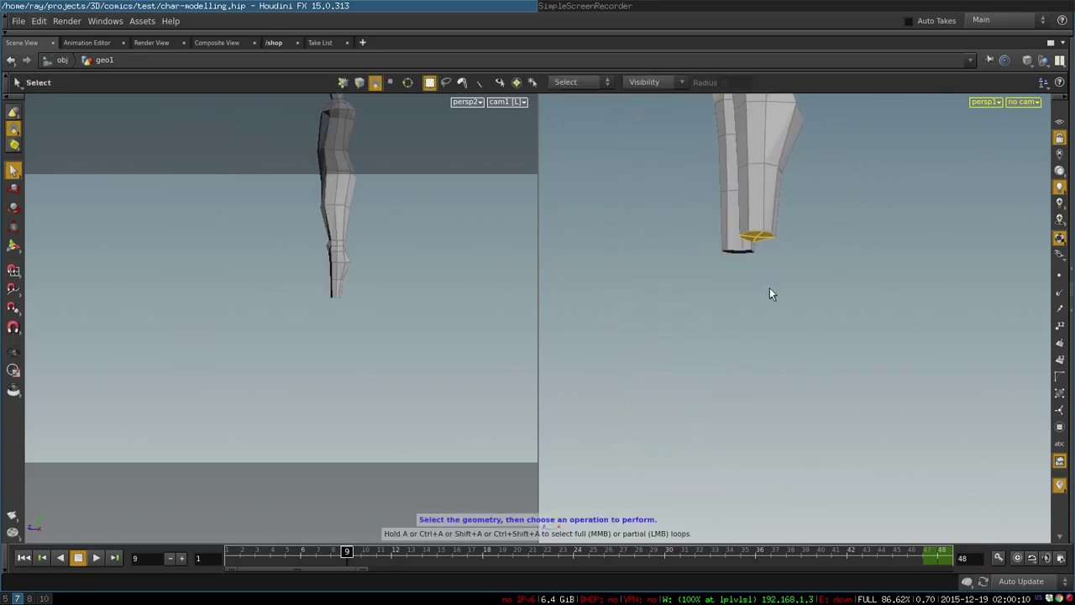
right_click_drag(703, 246, 785, 240, "alt")
middle_click_drag(784, 240, 842, 348, "alt")
key("s")
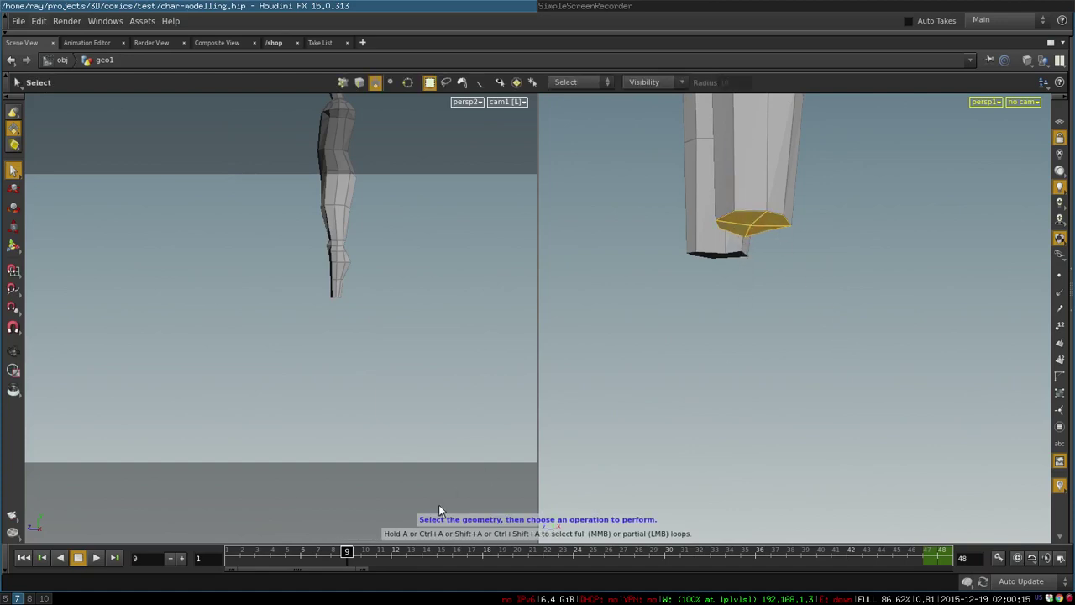
Advance the timeline to frame 10, examine the feet, and select the front faces at the tip of one foot.
left_click_drag(348, 552, 361, 552)
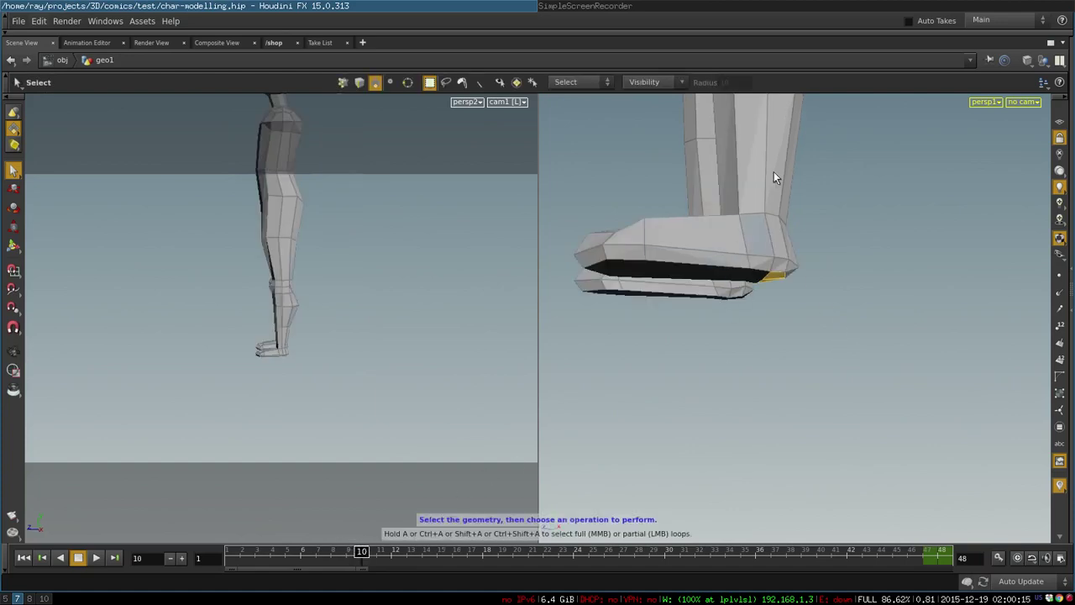
left_click_drag(798, 254, 780, 383, "alt")
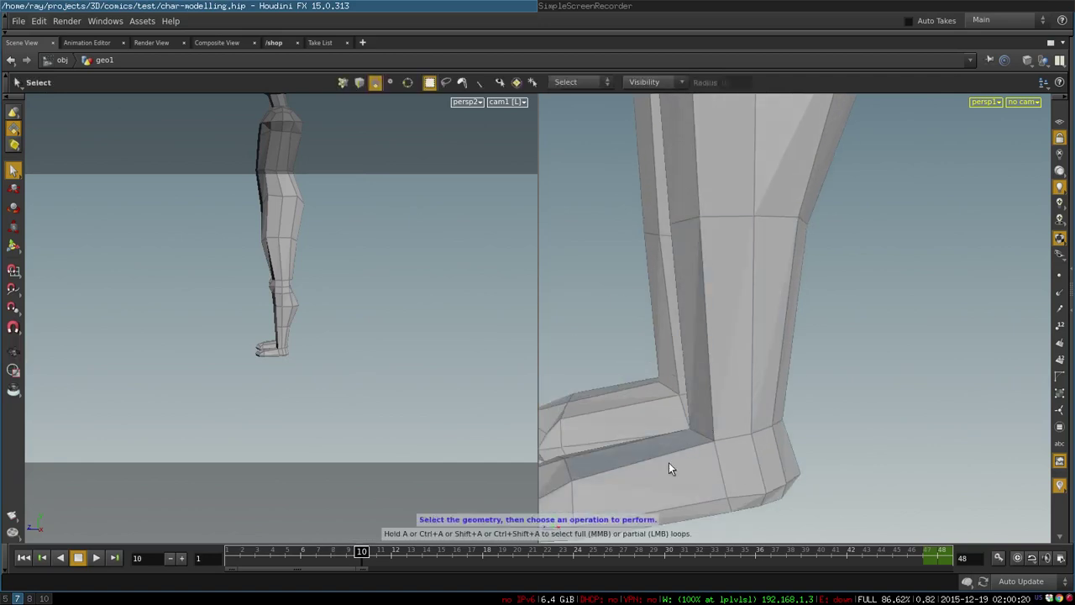
left_click_drag(919, 468, 821, 374, "alt")
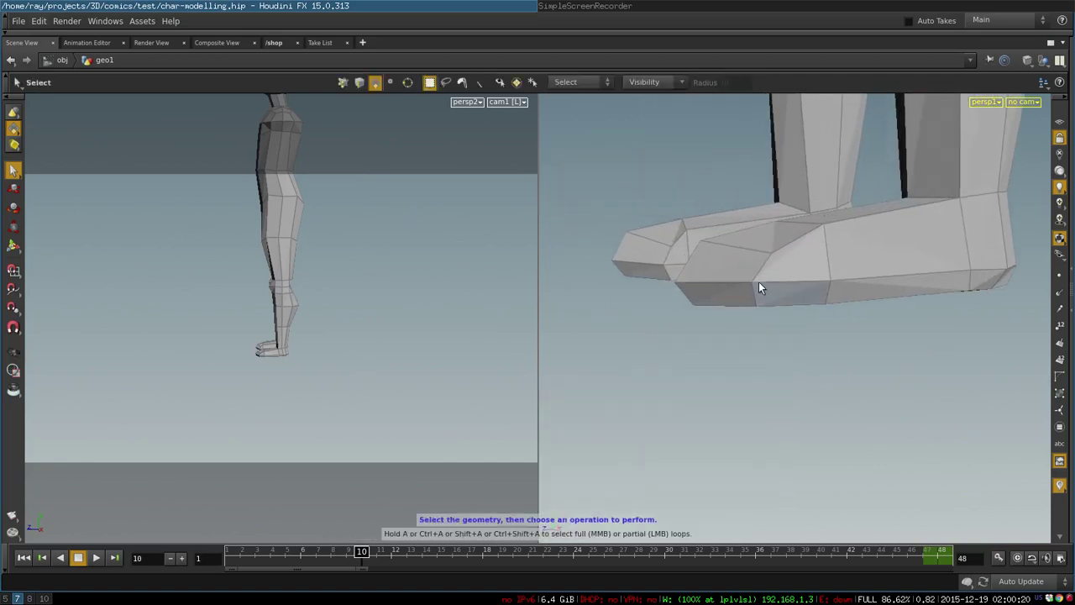
left_click_drag(730, 276, 896, 322)
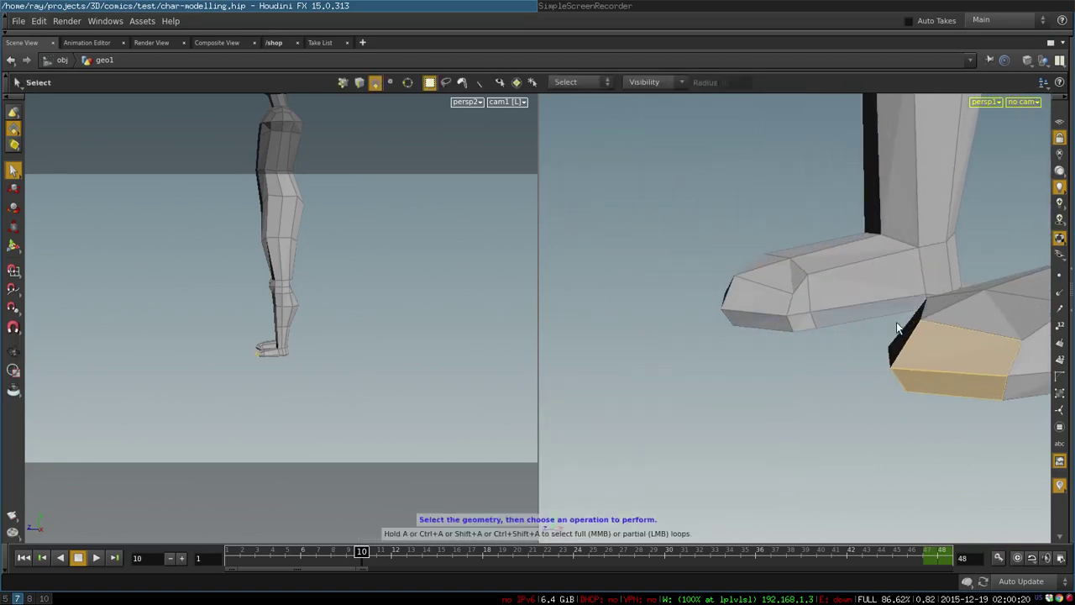
key("space+g")
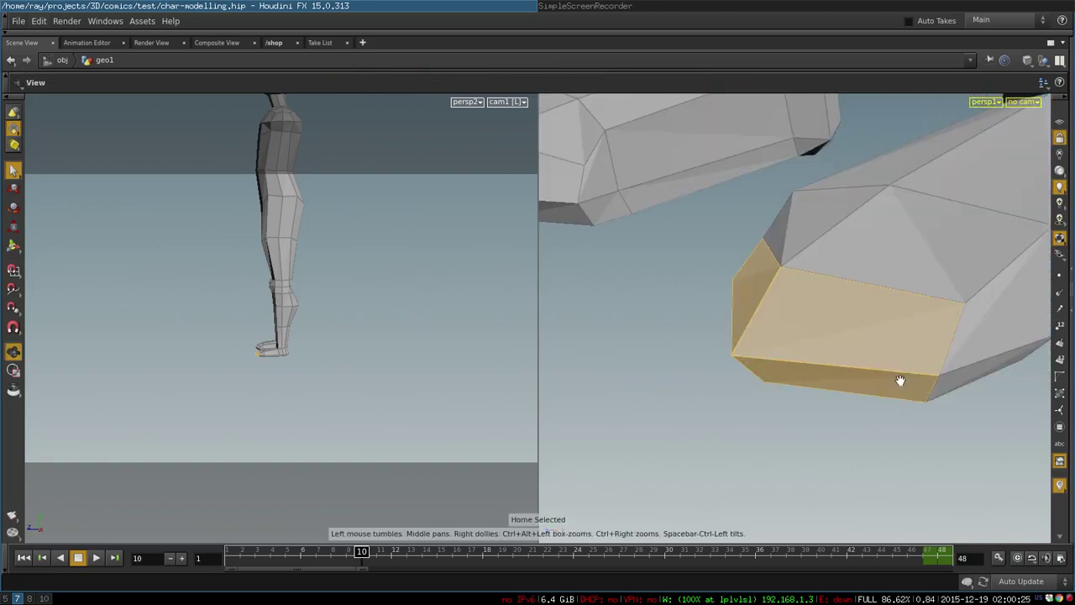
left_click_drag(789, 401, 856, 366, "alt")
left_click(730, 372, "shift")
left_click_drag(749, 374, 972, 316, "alt")
right_click_drag(971, 317, 597, 319, "alt")
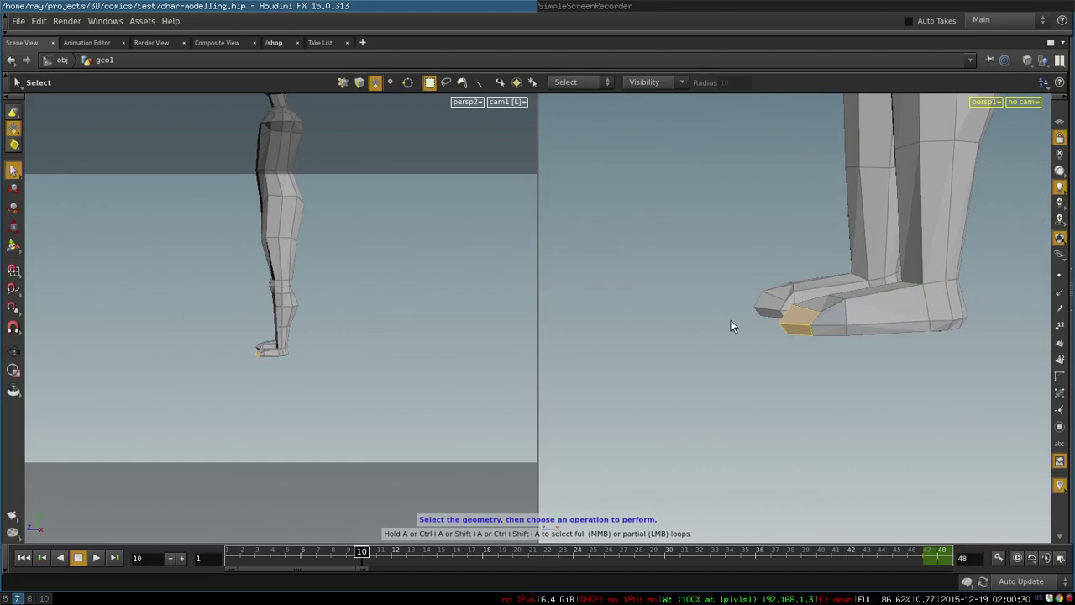
Advance the timeline to frame 12 and examine the whole figure from the front and the side.
right_click_drag(1012, 252, 675, 351, "alt")
middle_click_drag(863, 271, 831, 491, "alt")
right_click_drag(911, 348, 831, 362, "alt")
left_click_drag(831, 362, 825, 362, "alt")
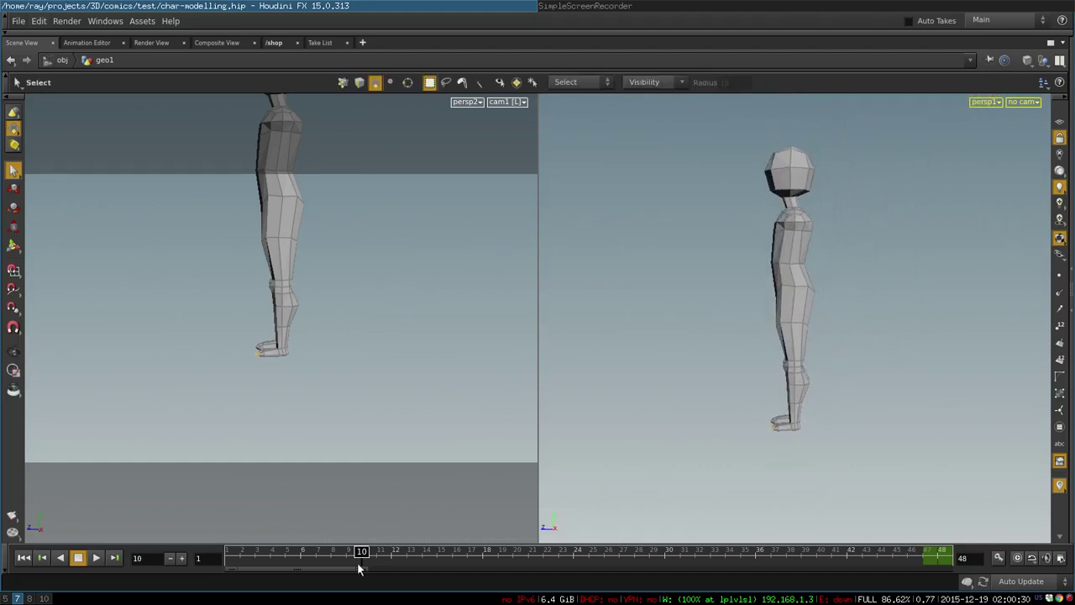
left_click_drag(363, 551, 391, 553)
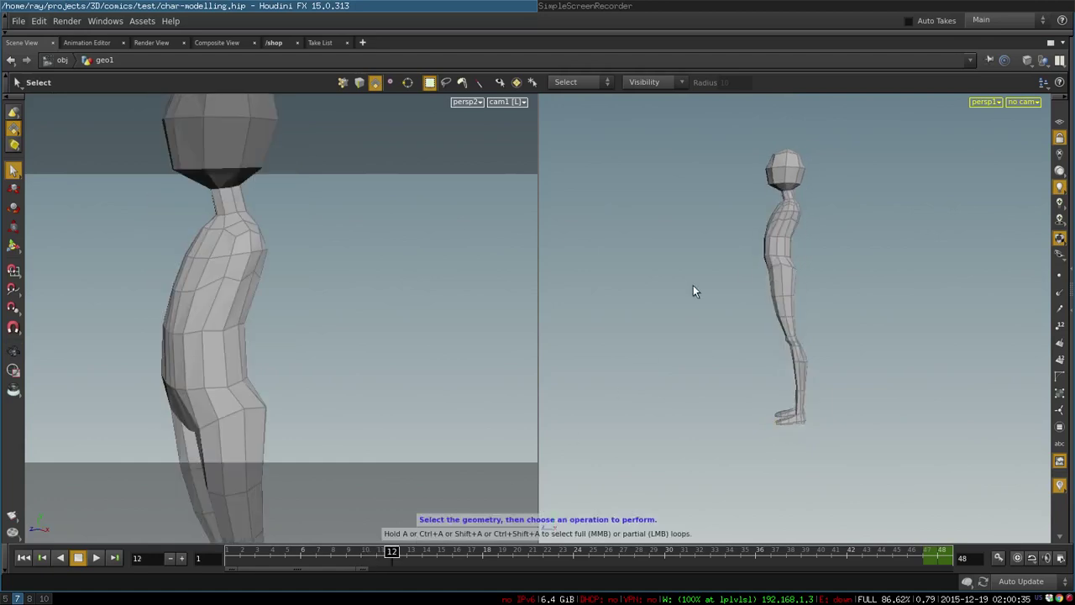
right_click_drag(746, 279, 823, 290, "alt")
left_click_drag(824, 290, 955, 277)
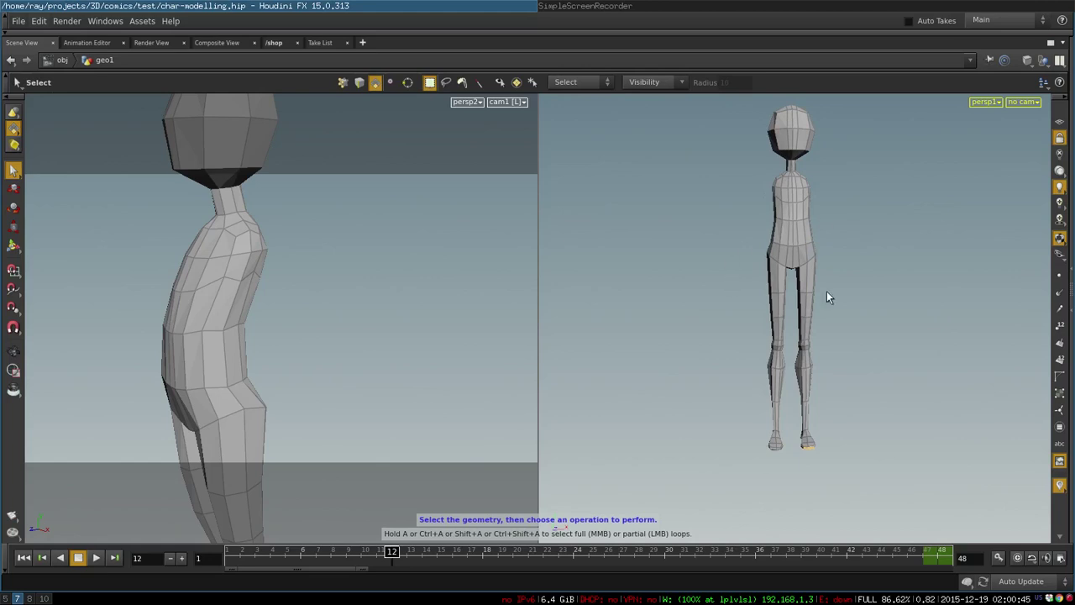
left_click_drag(896, 327, 770, 345)
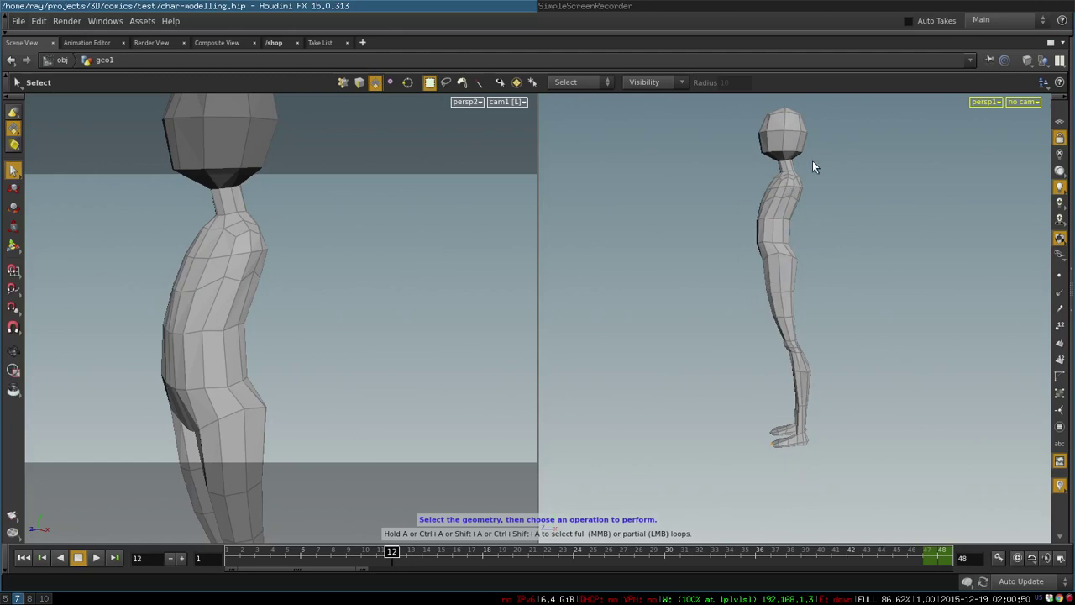
Select the face loop around the hips, replace it with a selection of both legs, and clear the selection.
left_click(768, 250)
middle_click(791, 249)
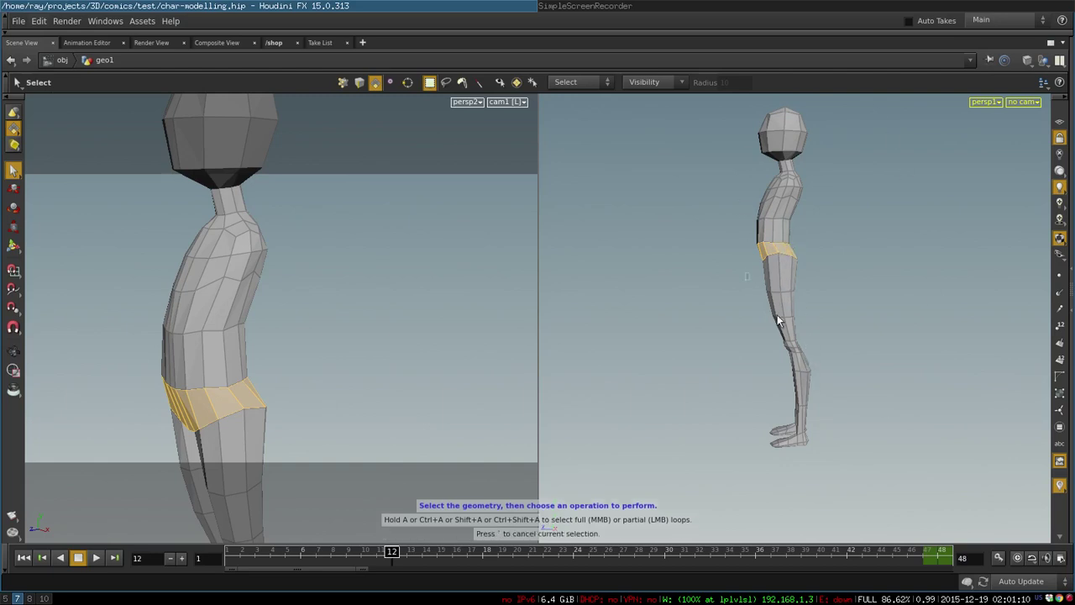
left_click_drag(746, 249, 884, 493)
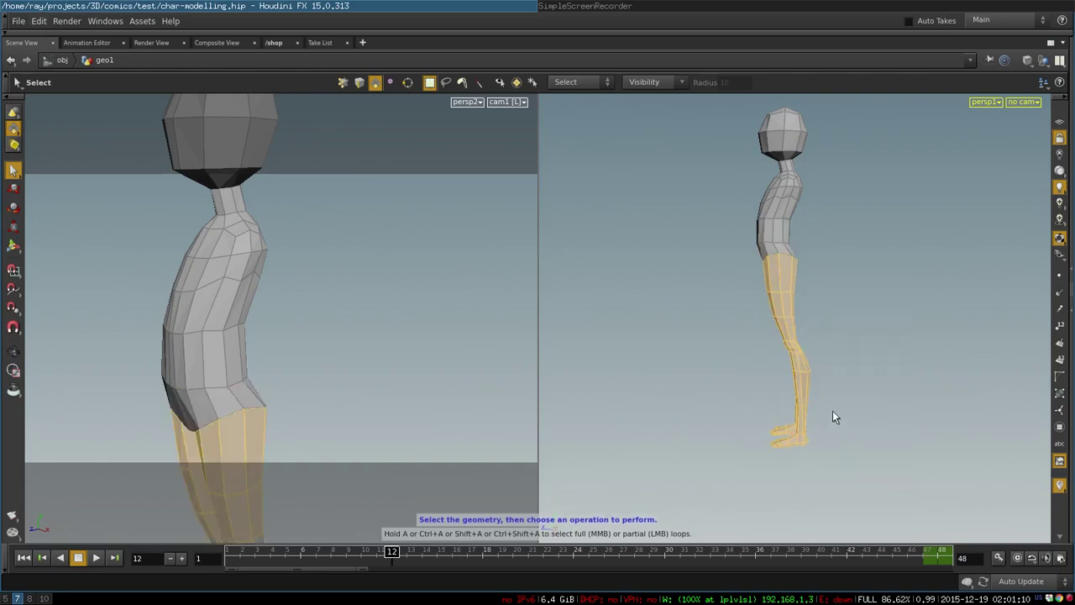
left_click(876, 318)
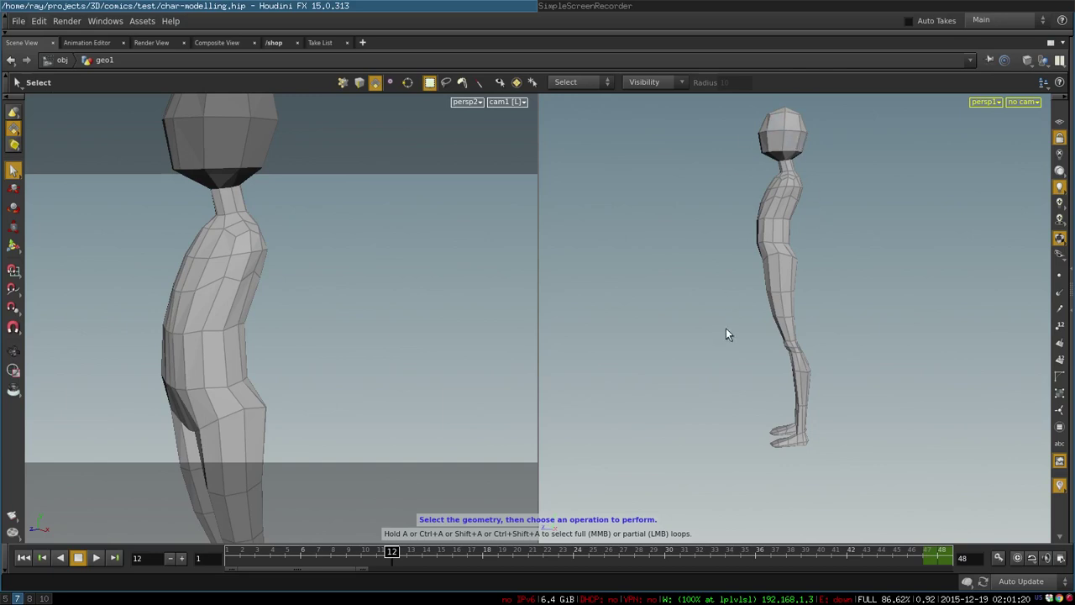
Select the faces on the side of the upper torso at the shoulder where the arm attaches.
left_click_drag(822, 317, 830, 285, "alt")
right_click_drag(831, 220, 865, 314, "alt")
middle_click_drag(874, 307, 882, 378, "alt")
right_click_drag(873, 260, 870, 325, "alt")
left_click_drag(870, 325, 832, 321, "alt")
mouse_move(752, 237)
left_mouse_down()
mouse_move(770, 250)
mouse_move(762, 255)
left_mouse_up()
left_click(761, 256)
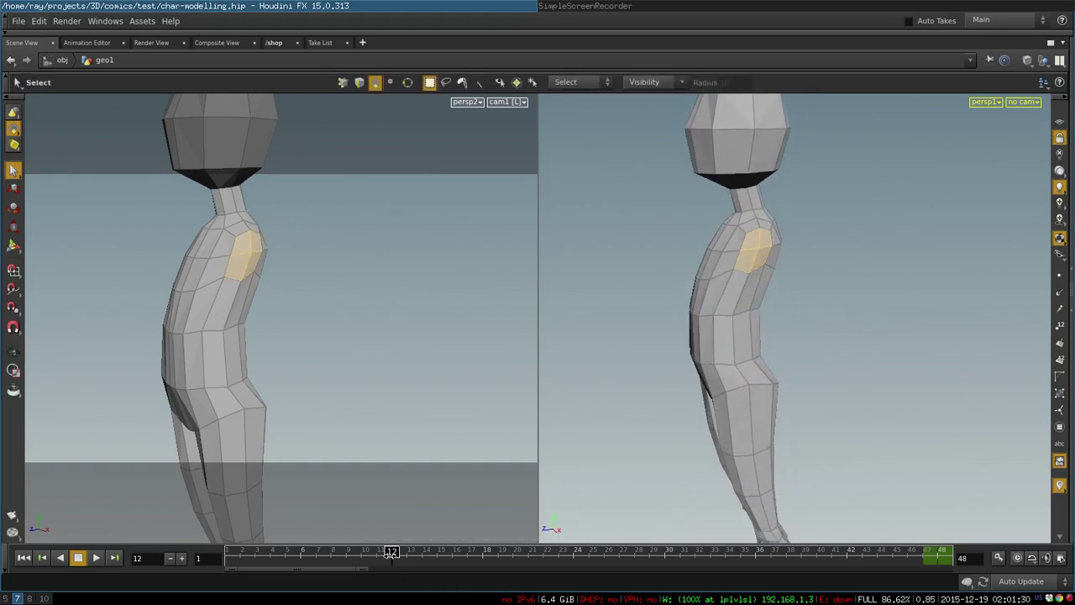
Advance the timeline to frame 13 and examine the extruded arms from the front.
left_click_drag(391, 552, 405, 553)
left_click_drag(714, 399, 802, 392, "alt")
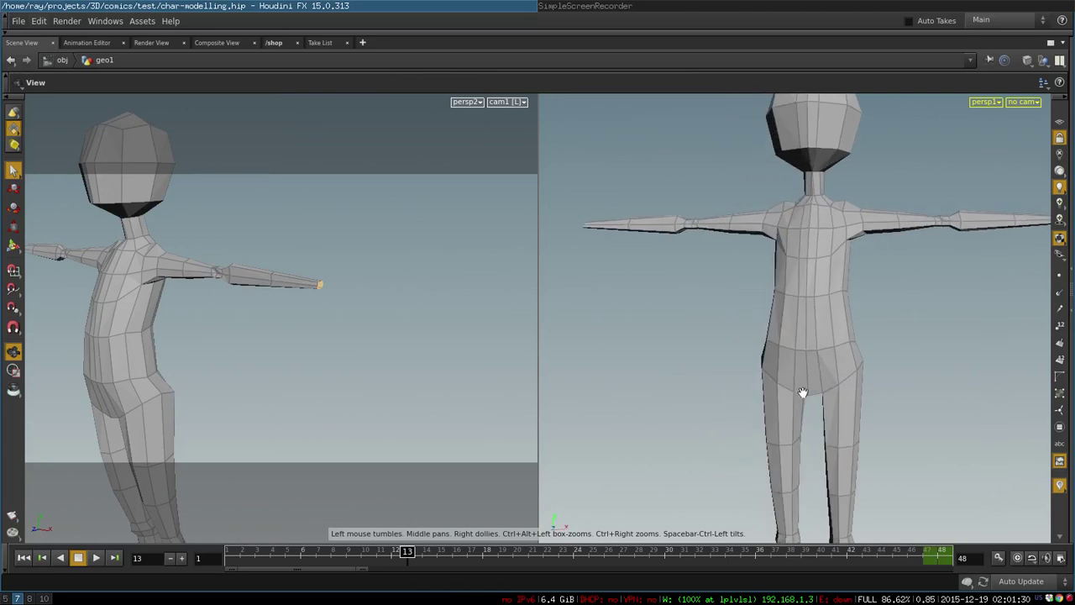
Examine the extruded arm from the front and at an angle, from the shoulder to the elbow and forearm.
right_click_drag(927, 392, 788, 412, "alt")
middle_click_drag(900, 358, 672, 393, "alt")
right_click_drag(653, 320, 745, 317, "alt")
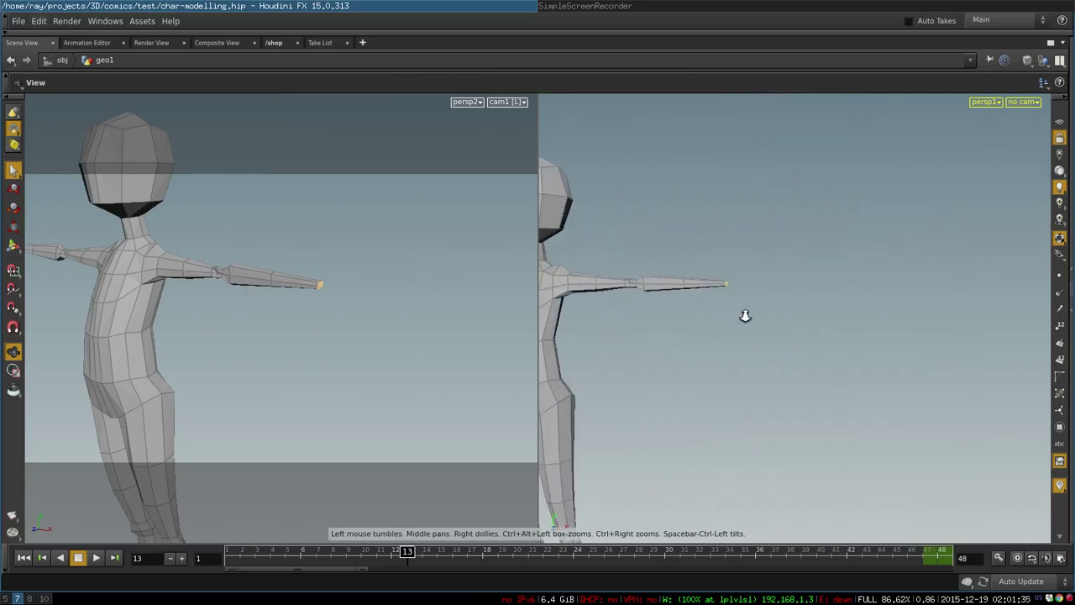
middle_click_drag(724, 345, 857, 363, "alt")
right_click_drag(695, 337, 803, 338, "alt")
left_click_drag(803, 338, 744, 358, "alt")
right_click_drag(649, 360, 686, 362, "alt")
middle_click_drag(644, 367, 816, 389, "alt")
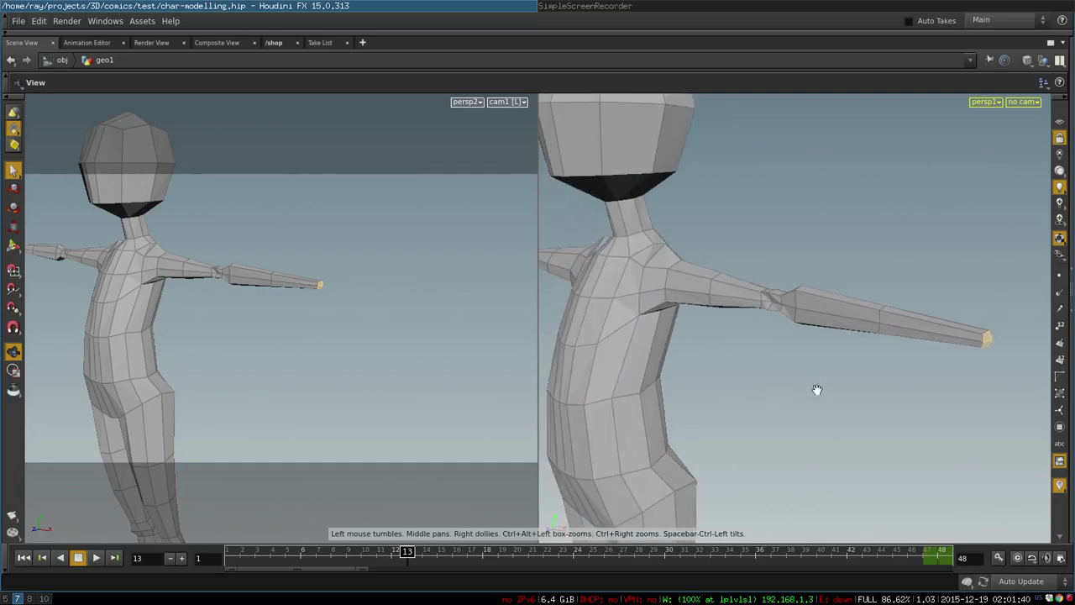
right_click_drag(768, 384, 800, 371, "alt")
left_click_drag(800, 371, 864, 366, "alt")
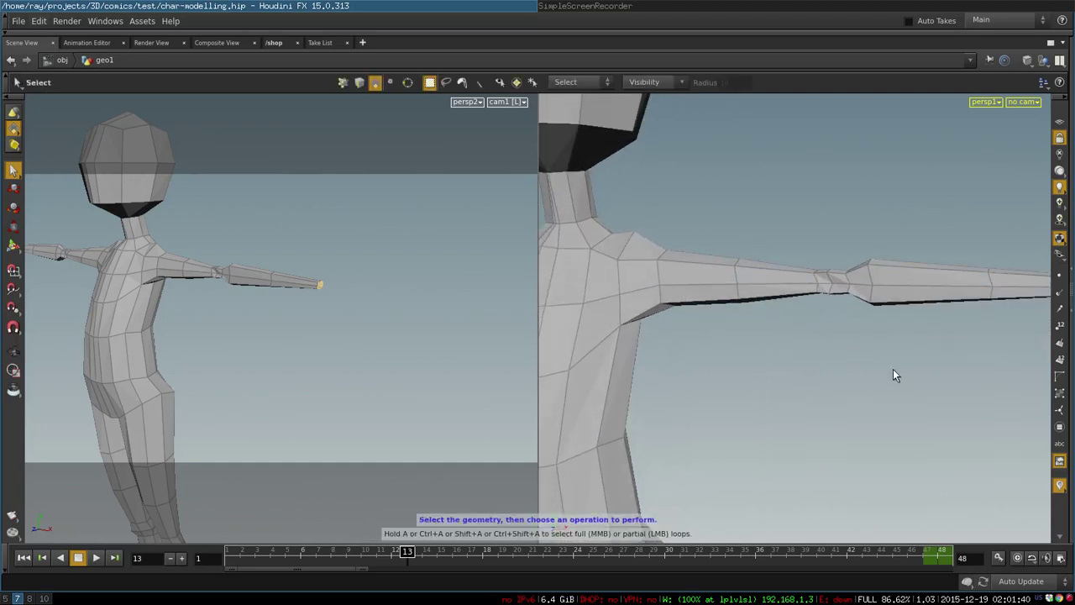
Examine the forearm up close and inspect the end faces at the wrist from several angles.
middle_click_drag(861, 362, 629, 373, "alt")
key("s")
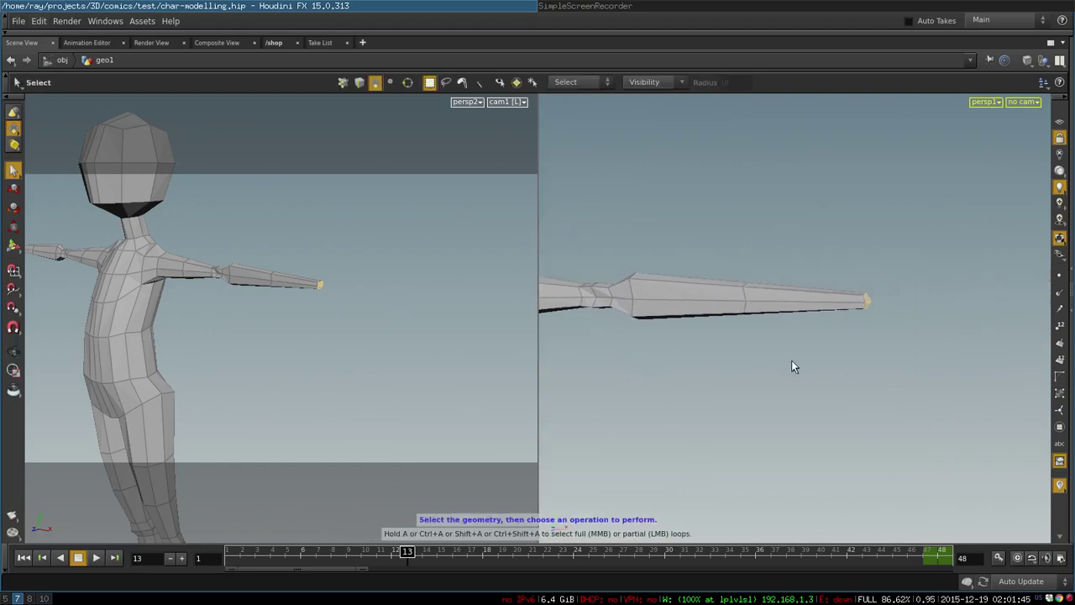
left_click_drag(791, 363, 717, 375, "alt")
middle_click_drag(850, 383, 825, 375, "alt")
right_click_drag(647, 324, 743, 323, "alt")
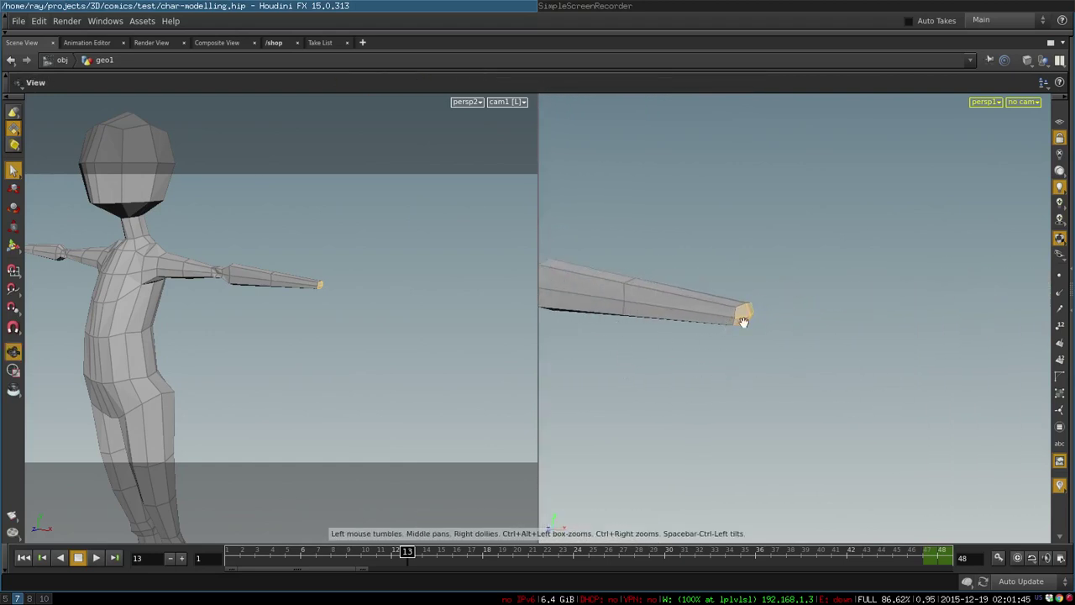
left_click_drag(872, 338, 706, 349, "alt")
left_click_drag(756, 404, 818, 388, "alt")
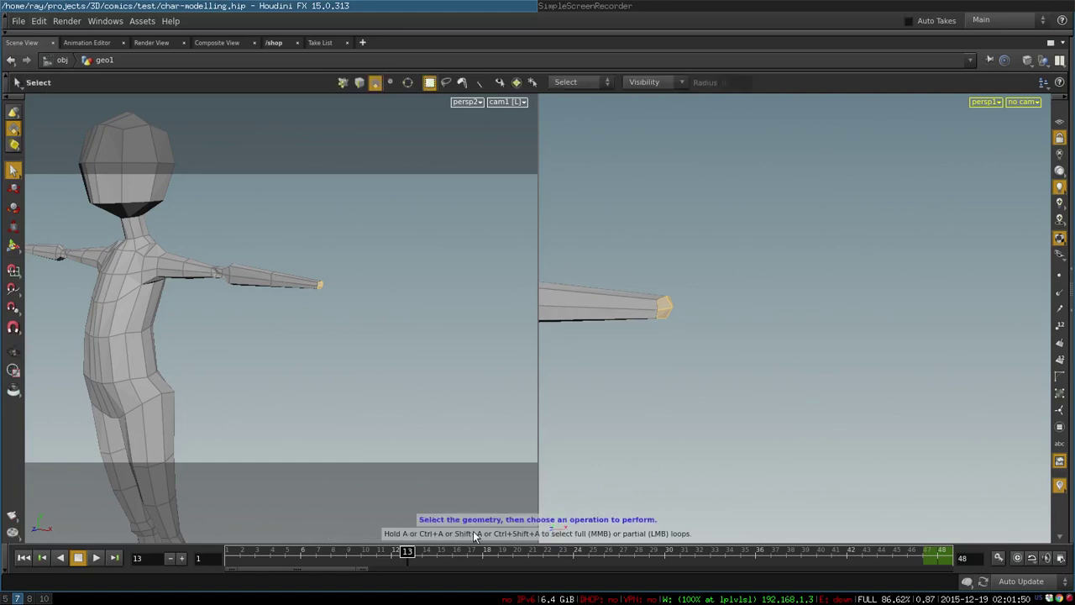
Advance the timeline to frame 14 and select the narrow faces along the upper edge of the extruded hand.
left_click_drag(409, 554, 425, 557)
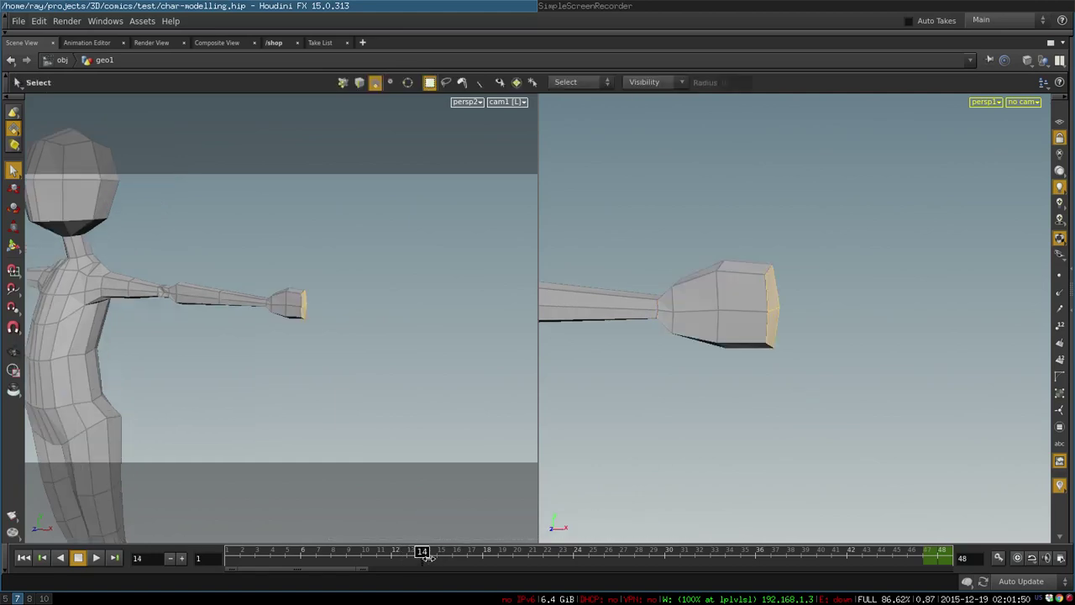
mouse_move(815, 438)
left_mouse_down("alt")
mouse_move(794, 445)
mouse_move(823, 443)
left_mouse_up("alt")
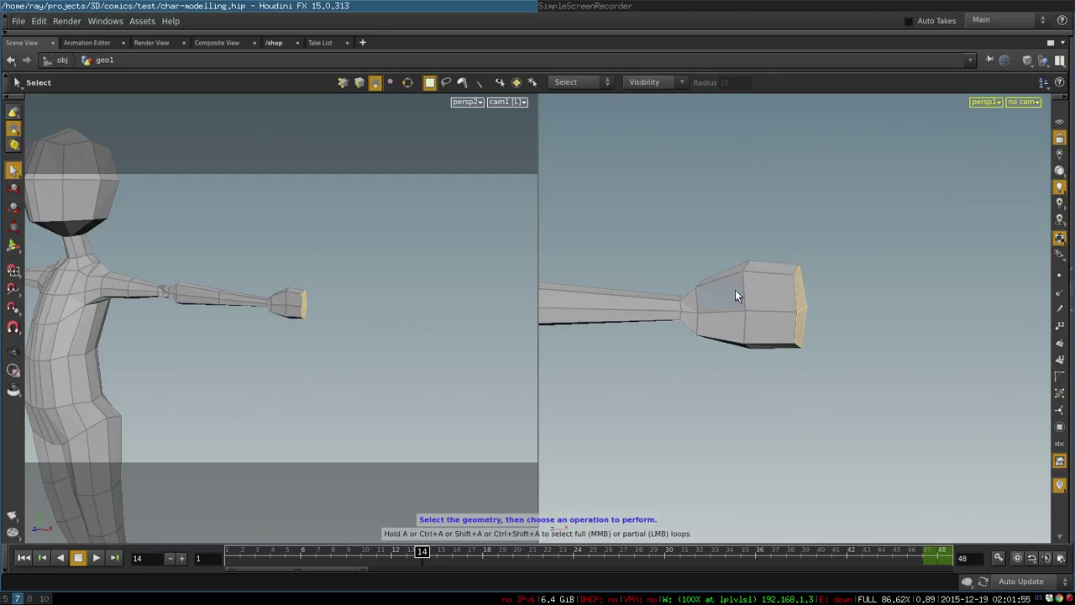
left_click_drag(711, 399, 703, 443, "alt")
left_click(683, 430)
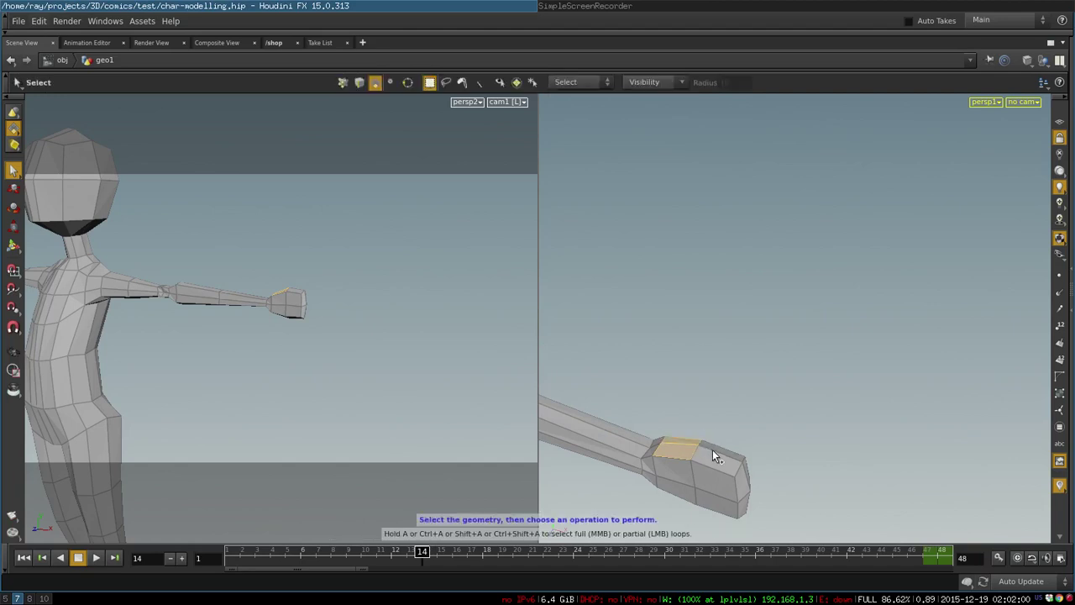
left_click(717, 459, "shift")
Add the four narrow faces along the lower edge of the hand to the selection.
left_click_drag(736, 489, 782, 276, "alt")
key("space+g")
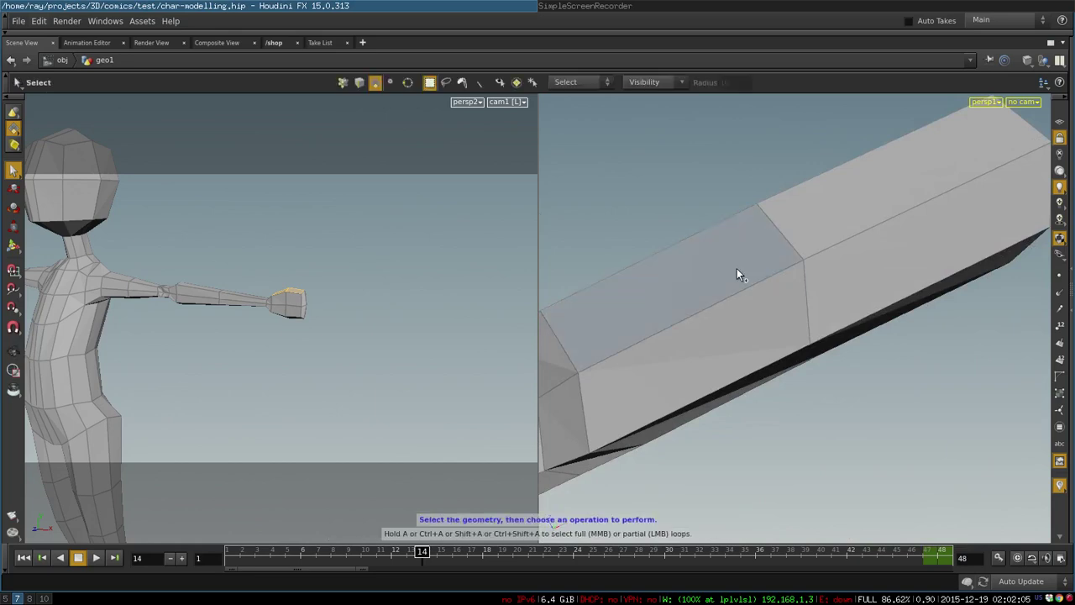
left_click(736, 268, "shift")
left_click(845, 218, "shift")
left_click(786, 294, "shift")
left_click(865, 251, "shift")
right_click_drag(865, 251, 782, 281, "alt")
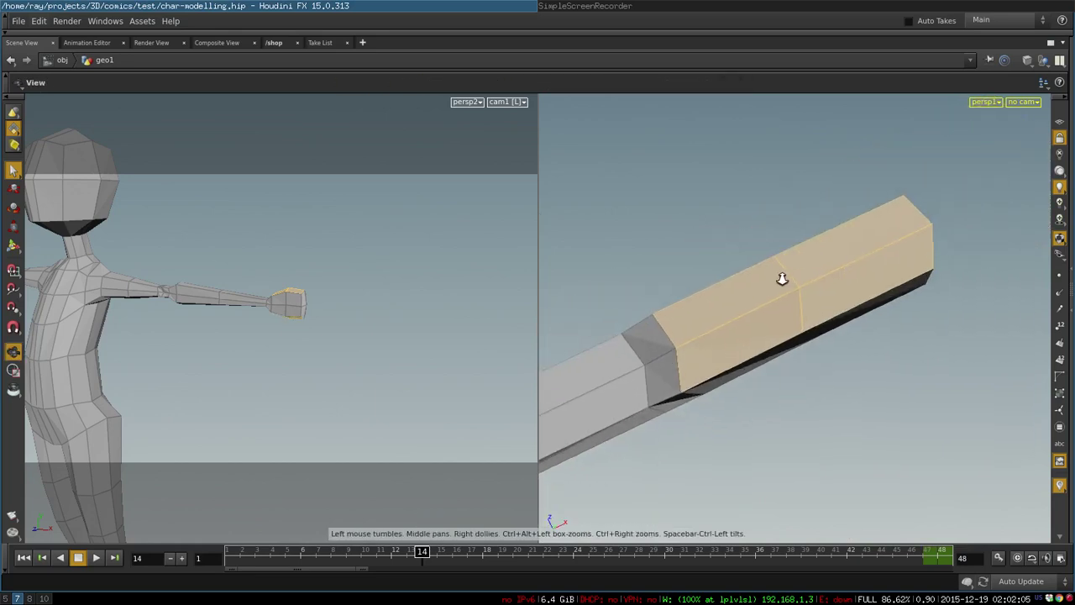
left_click_drag(781, 280, 868, 402, "alt")
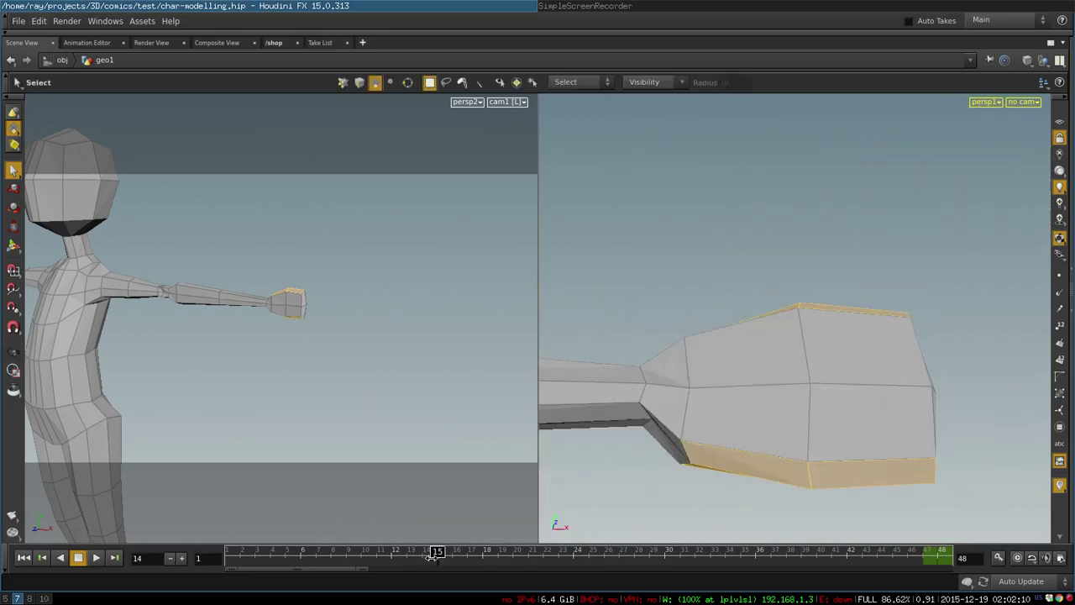
Advance the timeline to frame 15 and compare the widened hand with frame 14, viewing it from the side and end.
left_click_drag(432, 558, 434, 558)
left_click_drag(833, 383, 704, 445, "alt")
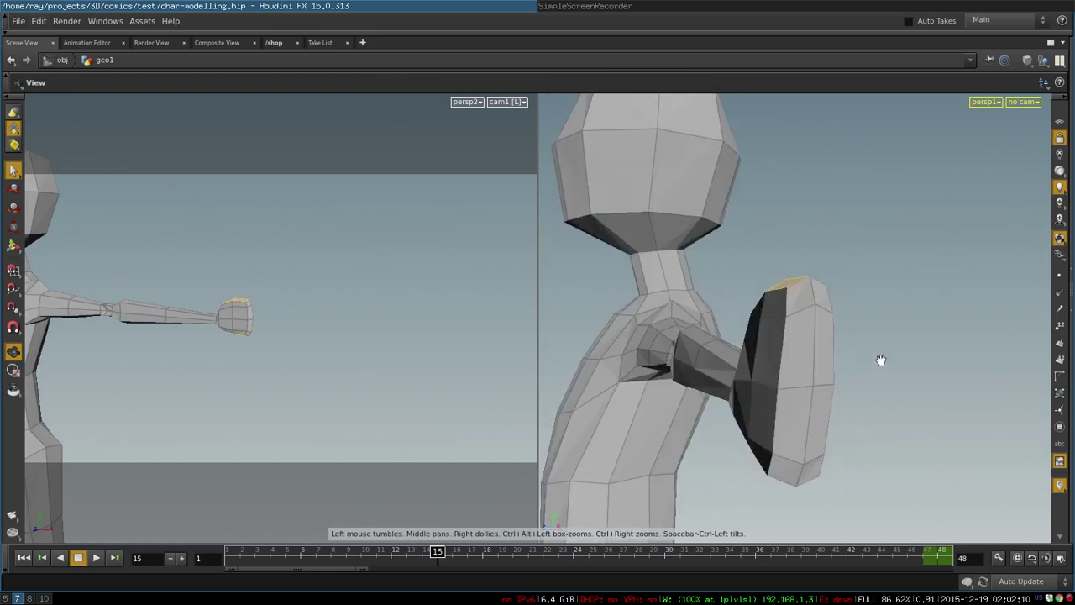
left_click_drag(703, 387, 833, 373, "alt")
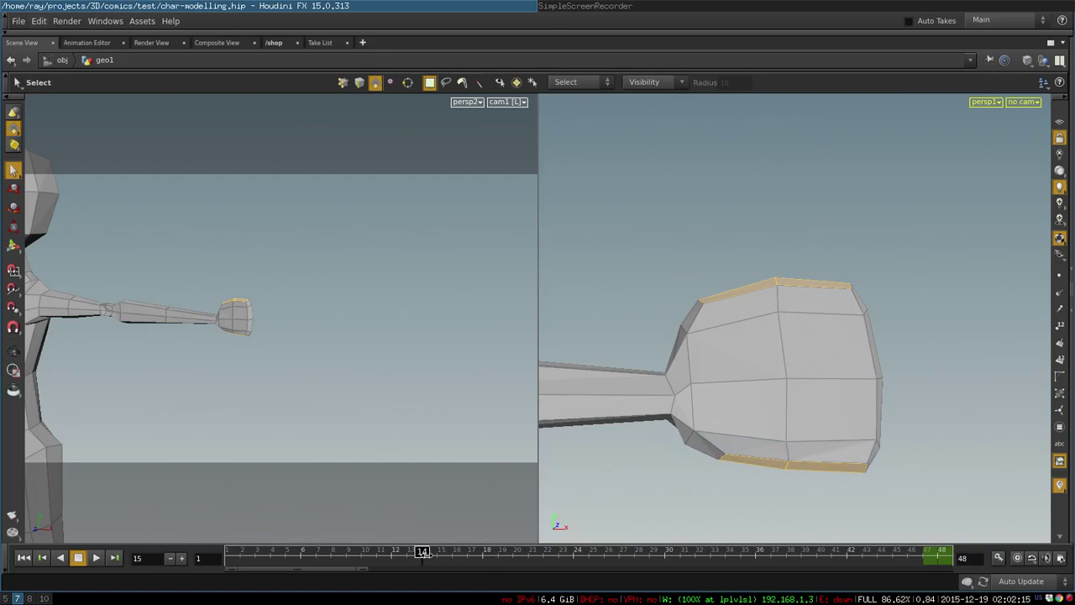
left_click_drag(428, 555, 437, 557)
mouse_move(852, 469)
left_mouse_down("alt")
mouse_move(770, 484)
mouse_move(840, 467)
left_mouse_up("alt")
Select the four central faces on one flat side of the hand.
left_click(742, 339)
left_click(803, 351, "shift")
left_click(769, 412, "shift")
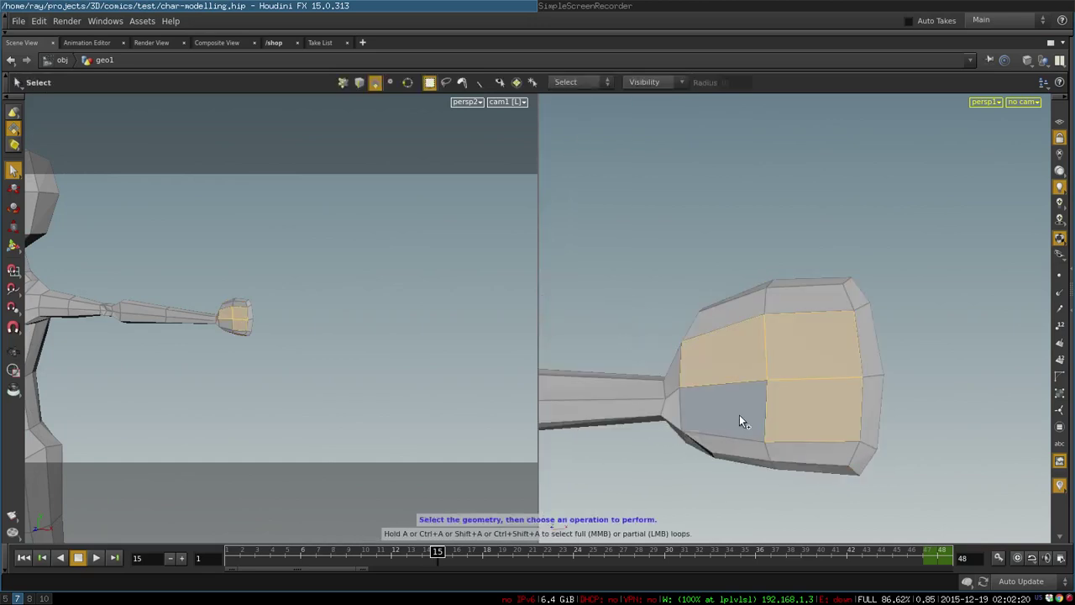
left_click(739, 415, "shift")
Add the middle faces at the hand's end and the four central faces on its opposite flat side to the selection.
left_click_drag(897, 400, 776, 361, "alt")
left_click(775, 356, "shift")
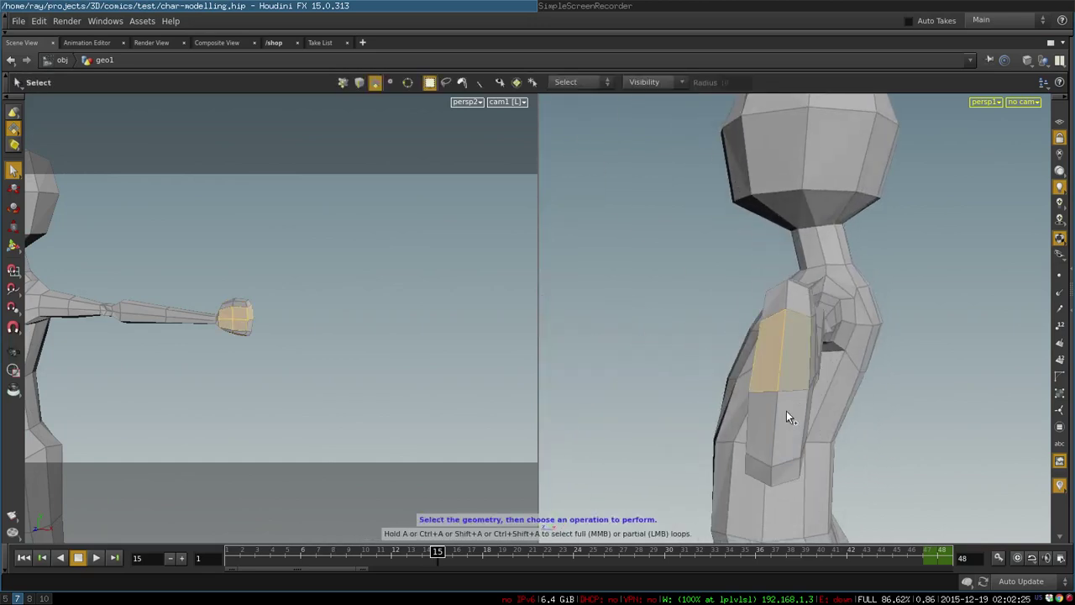
left_click(787, 413, "shift")
left_click(766, 422, "shift")
left_click_drag(851, 425, 995, 362, "alt")
left_click(763, 348, "shift")
left_click(788, 403, "shift")
left_click(844, 410, "shift")
left_click(847, 353, "shift")
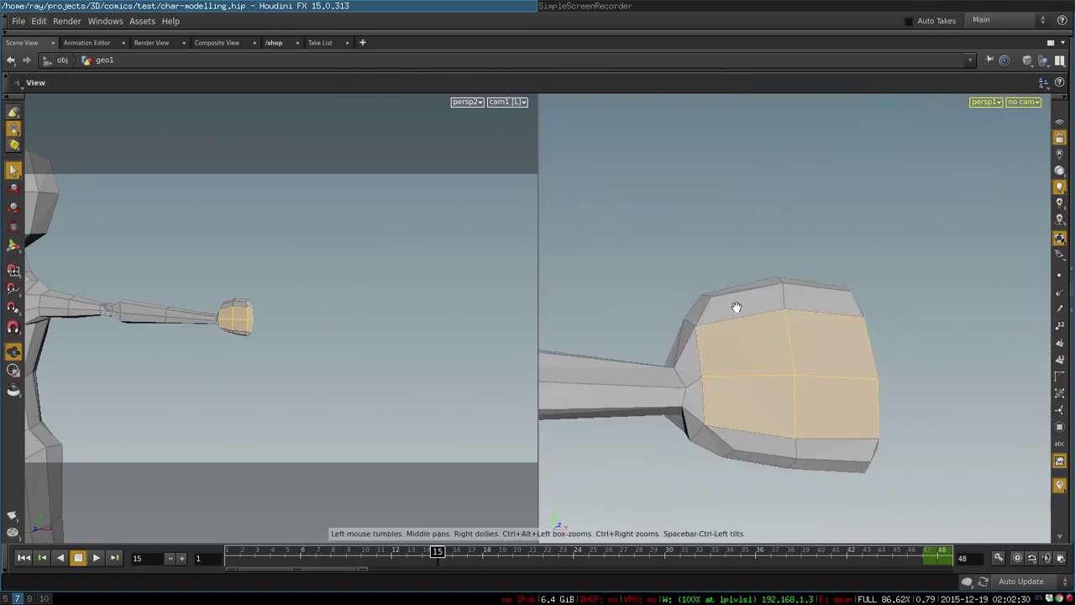
mouse_move(871, 391)
left_mouse_down("alt")
mouse_move(859, 404)
mouse_move(879, 391)
left_mouse_up("alt")
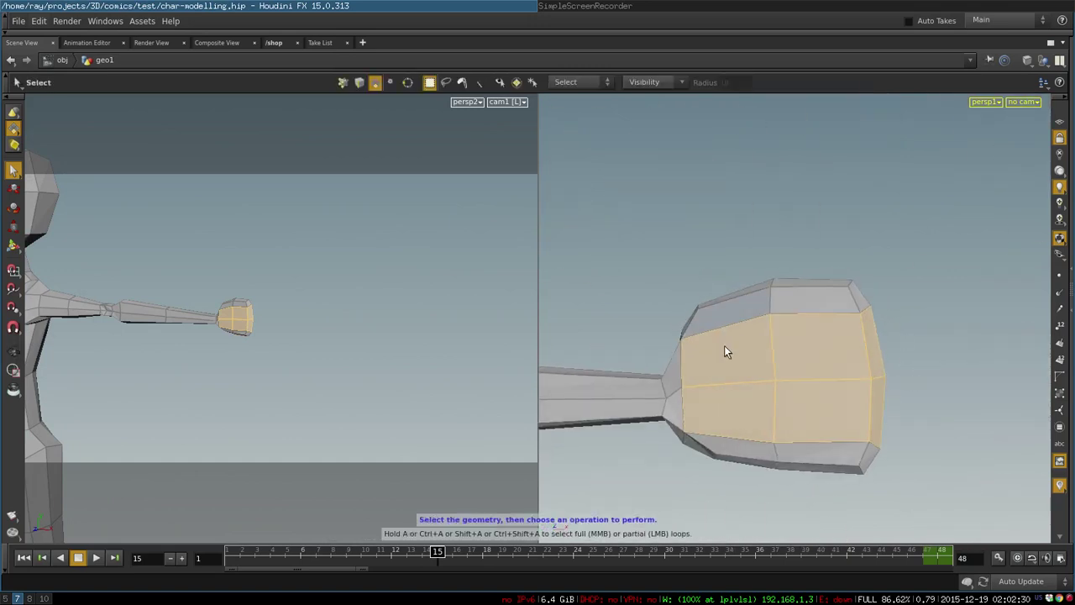
Advance the timeline to frame 16 and select the four upper faces at the hand's end where a finger attaches.
left_click_drag(438, 552, 453, 552)
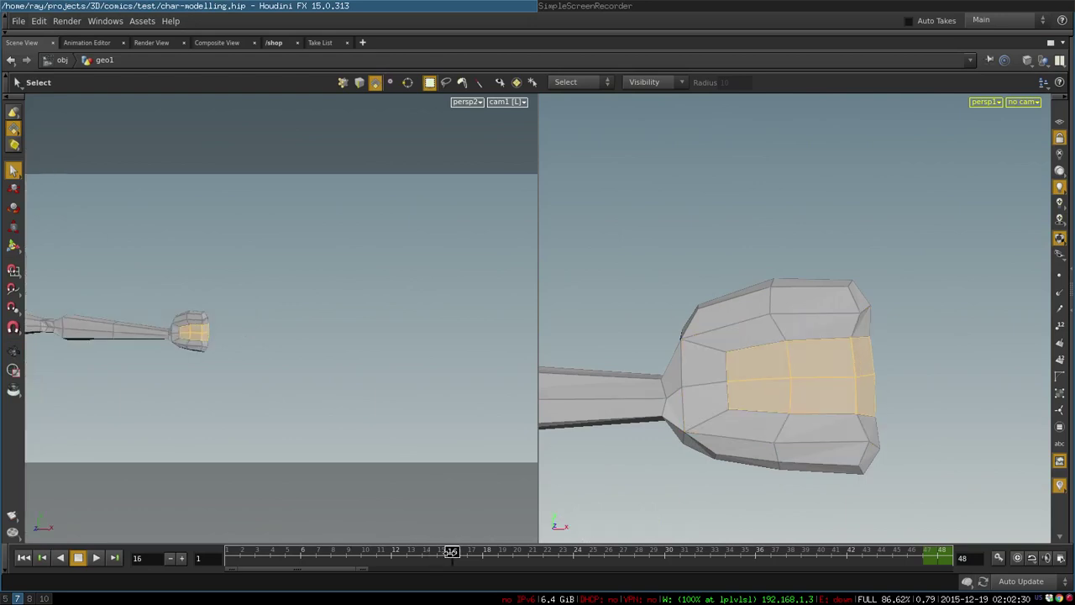
left_click_drag(841, 427, 729, 444, "alt")
left_click(800, 300)
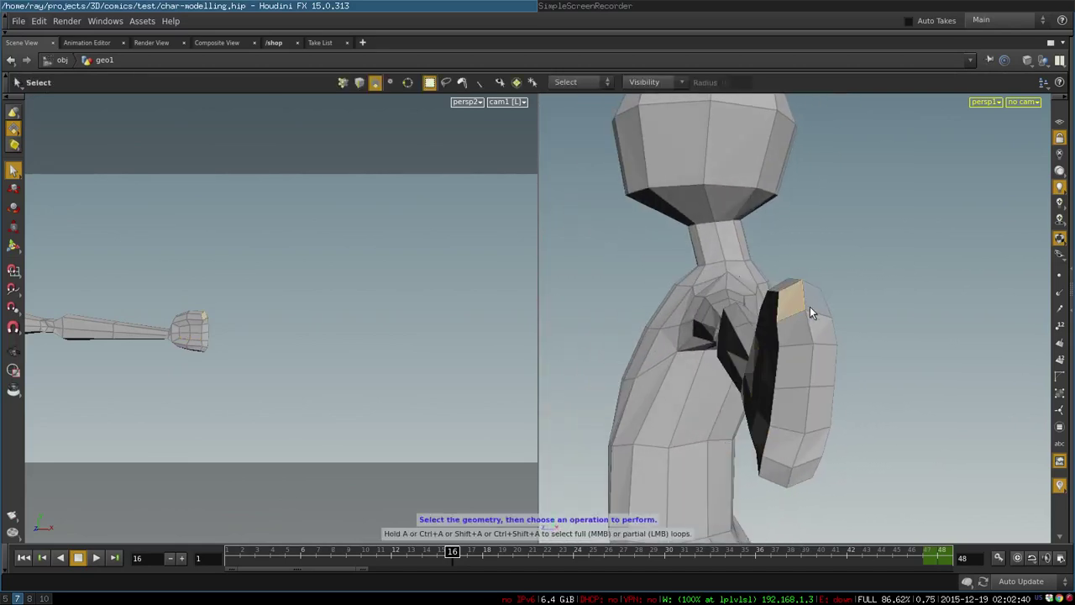
left_click(807, 323, "shift")
left_click_drag(800, 331, 810, 309, "shift")
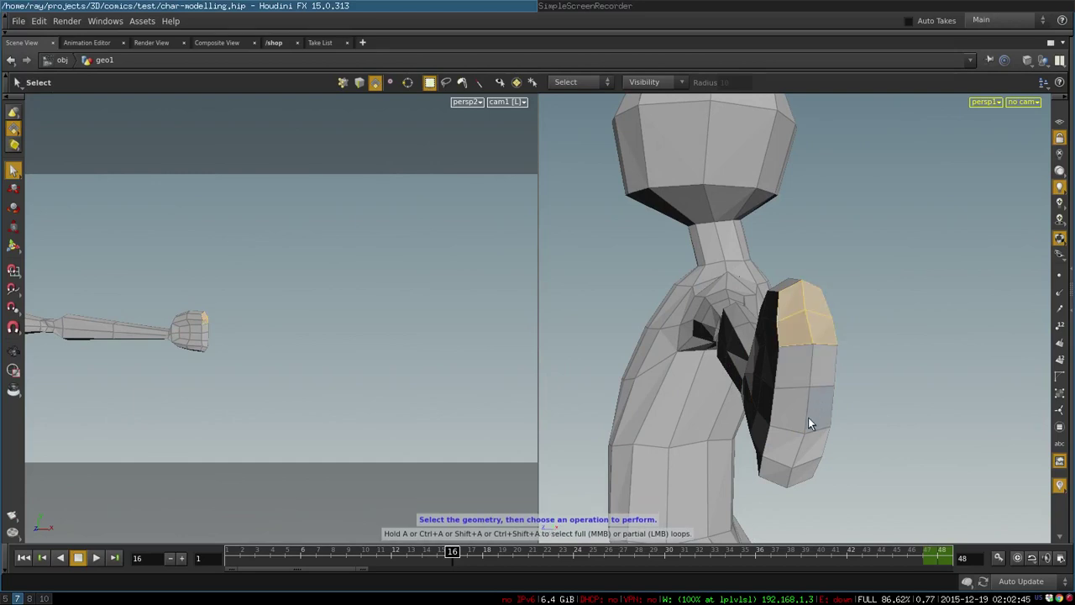
Replace the selection with the two upper-edge faces nearest the wrist, where the thumb starts.
left_click_drag(799, 469, 868, 399, "alt")
right_click_drag(924, 380, 840, 348, "alt")
key("s")
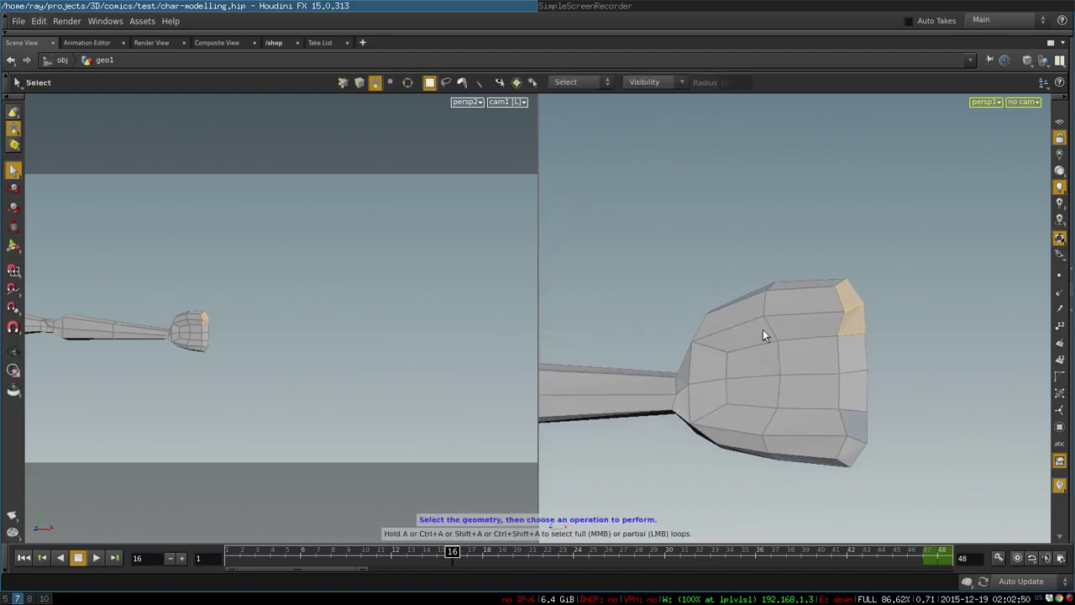
left_click_drag(768, 338, 832, 424, "alt")
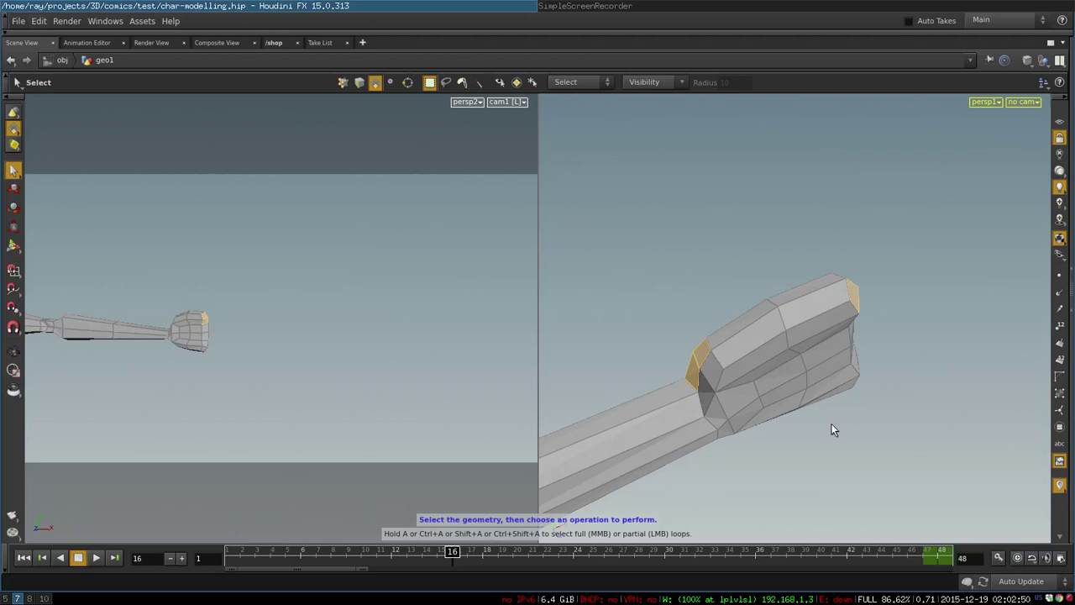
left_click(741, 320)
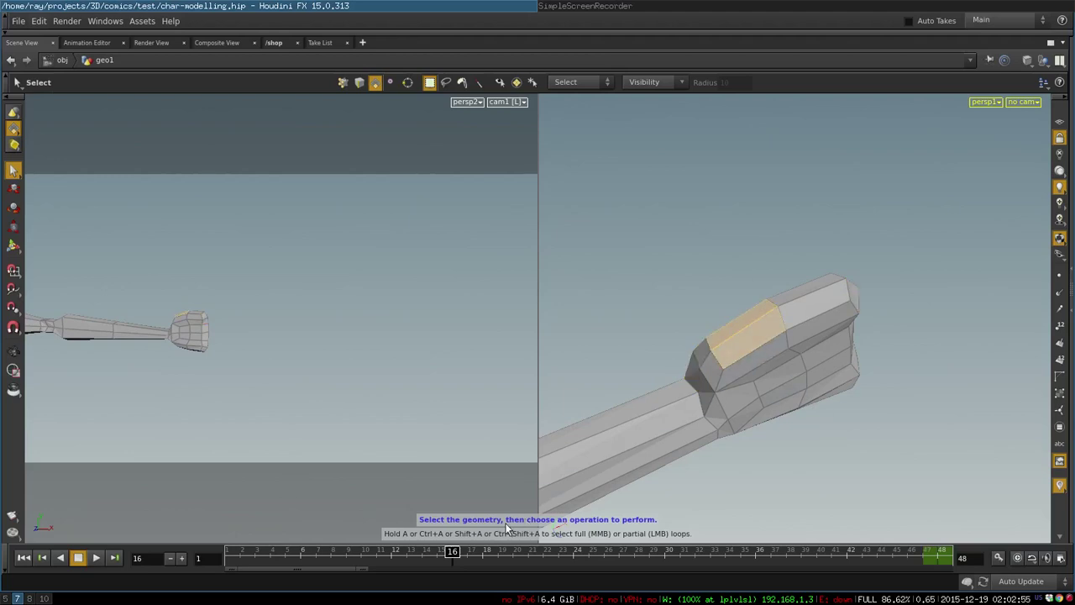
Advance the timeline to frame 17 and select the outer and fingertip-facing faces of the extruded thumb base.
left_click(463, 555)
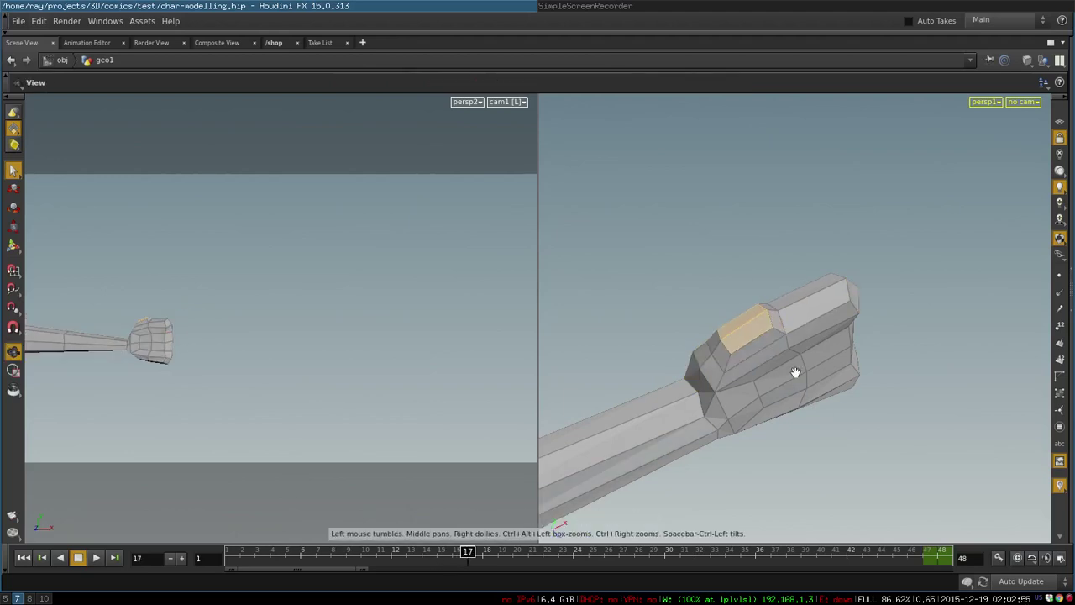
left_click_drag(794, 373, 709, 320, "alt")
right_click_drag(709, 321, 849, 286, "alt")
left_click_drag(758, 306, 873, 272, "alt")
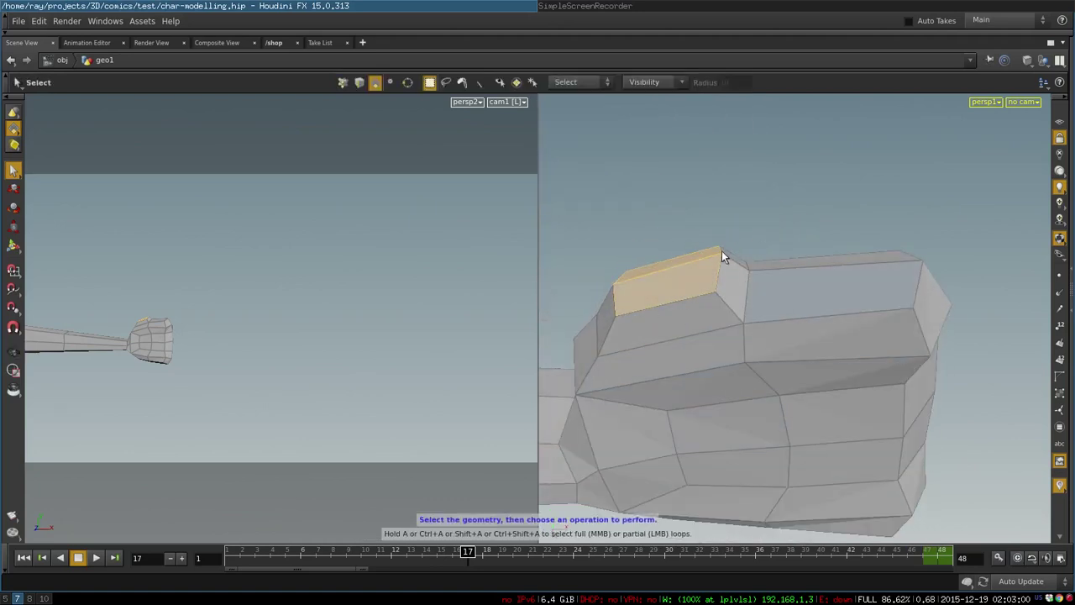
left_click(722, 281)
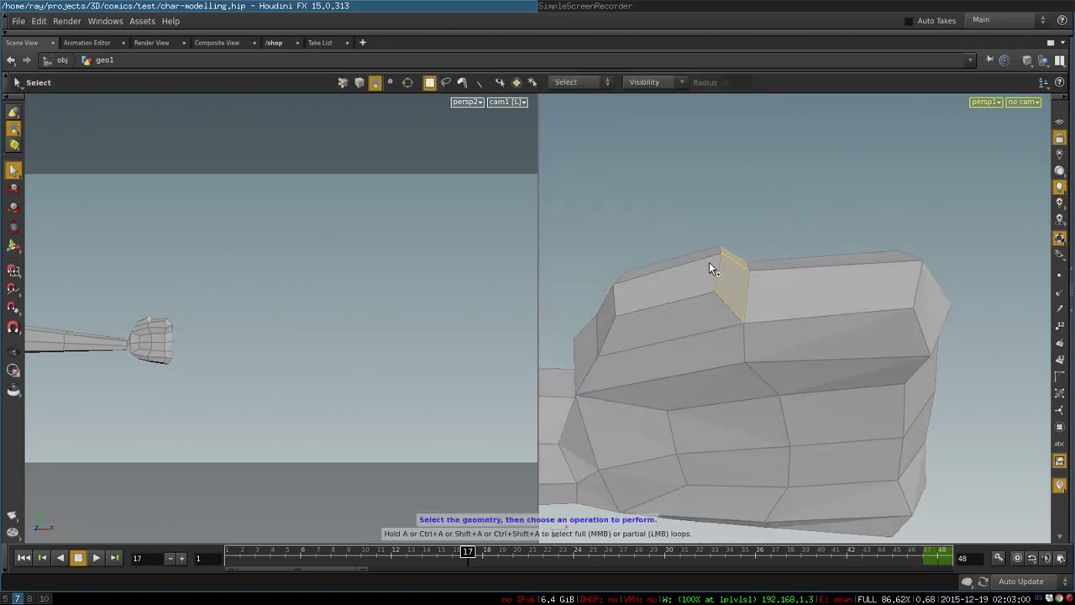
left_click(707, 258, "shift")
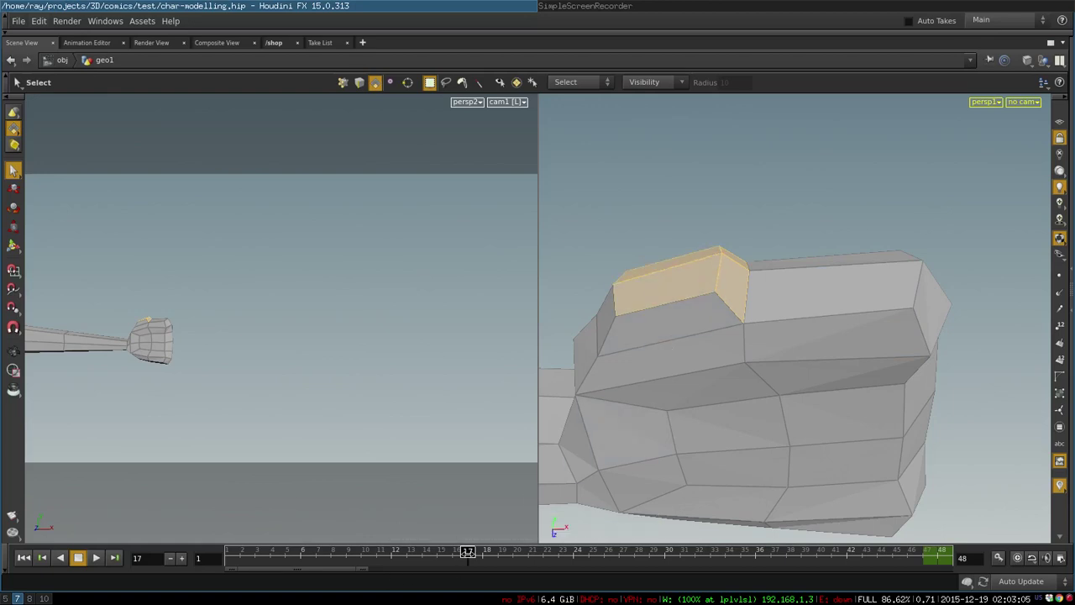
Compare the thumb area across frames 18 and 16, ending on frame 17.
left_click_drag(475, 552, 484, 553)
left_click_drag(640, 409, 768, 279, "alt")
left_click_drag(484, 555, 455, 555)
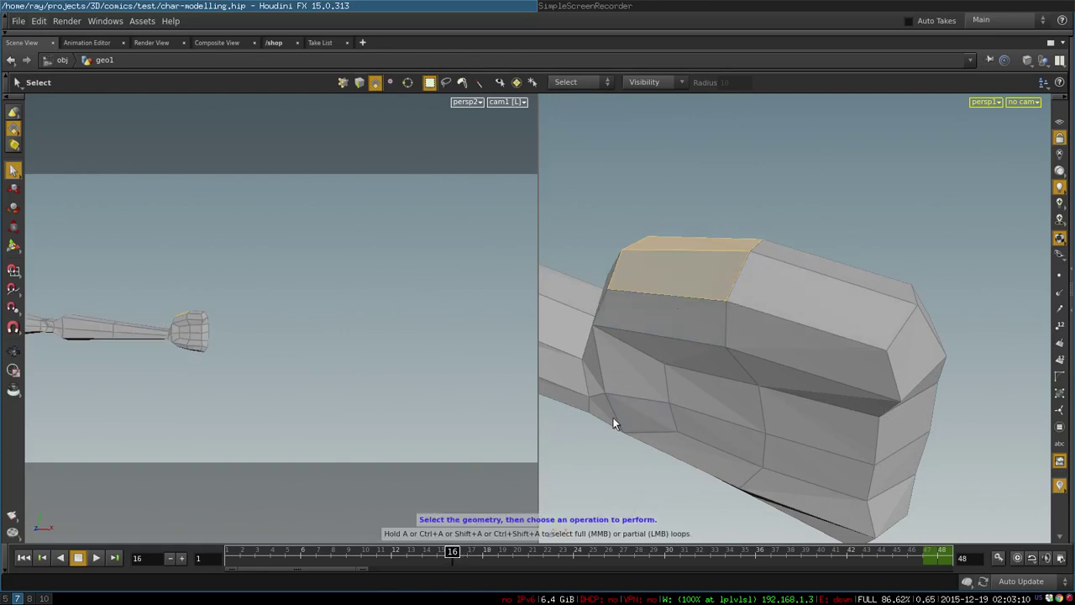
left_click_drag(453, 554, 467, 554)
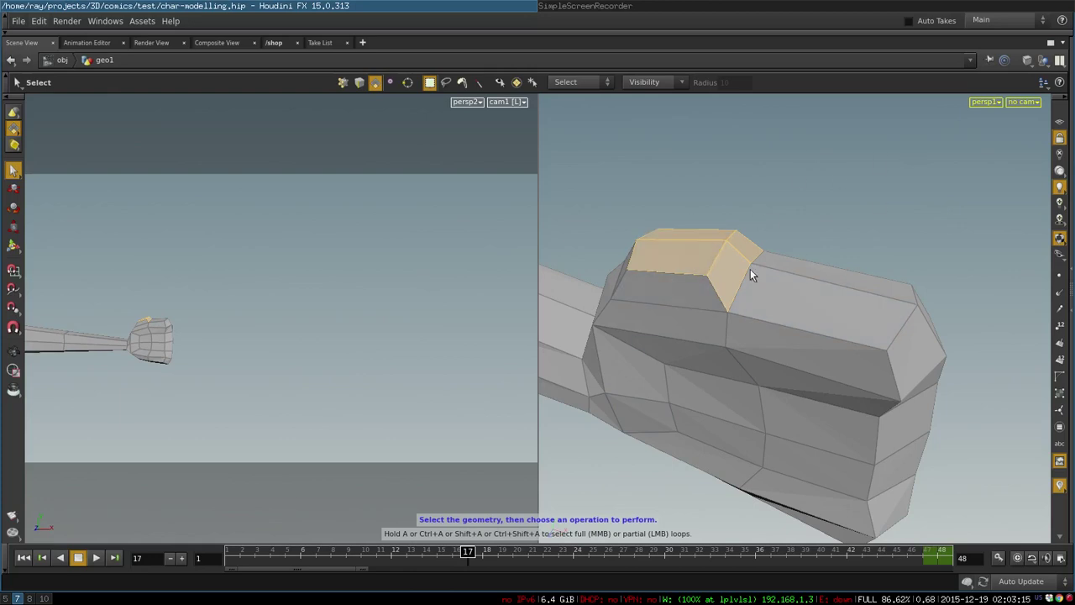
Examine the thumb base at frame 17, view the thumb and finger bases at frame 18, and return to frame 17.
left_click_drag(769, 301, 848, 267, "alt")
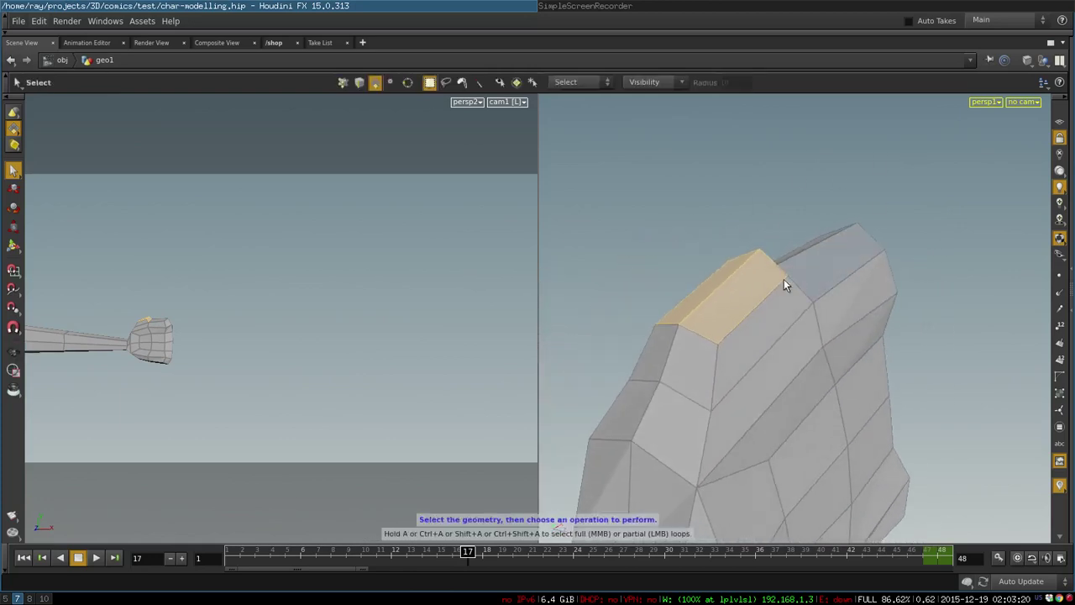
left_click_drag(763, 243, 808, 423)
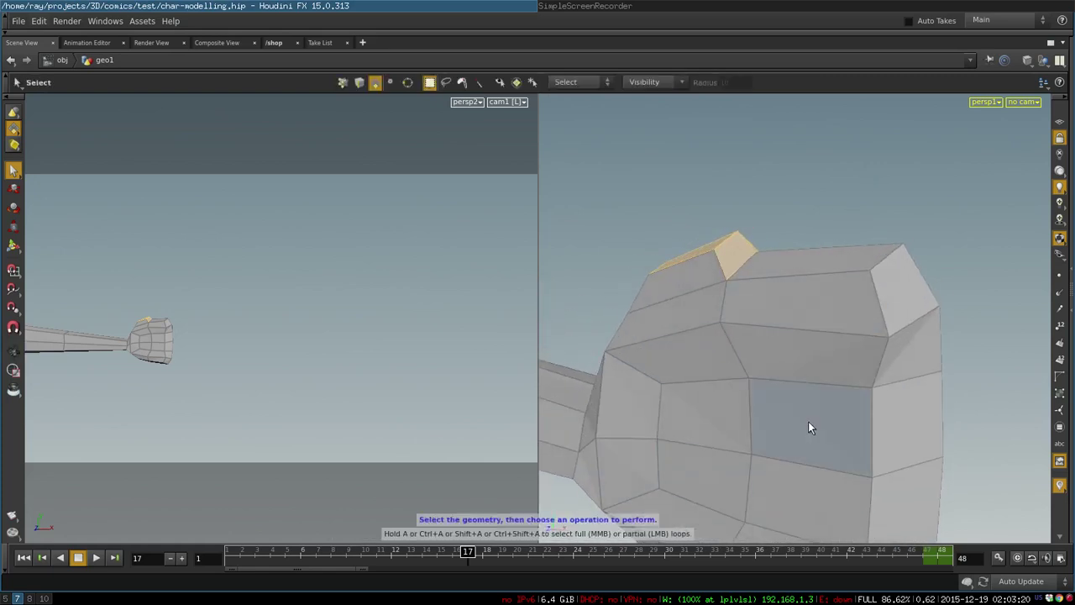
right_click_drag(808, 422, 610, 529, "alt")
right_click_drag(856, 429, 627, 560, "alt")
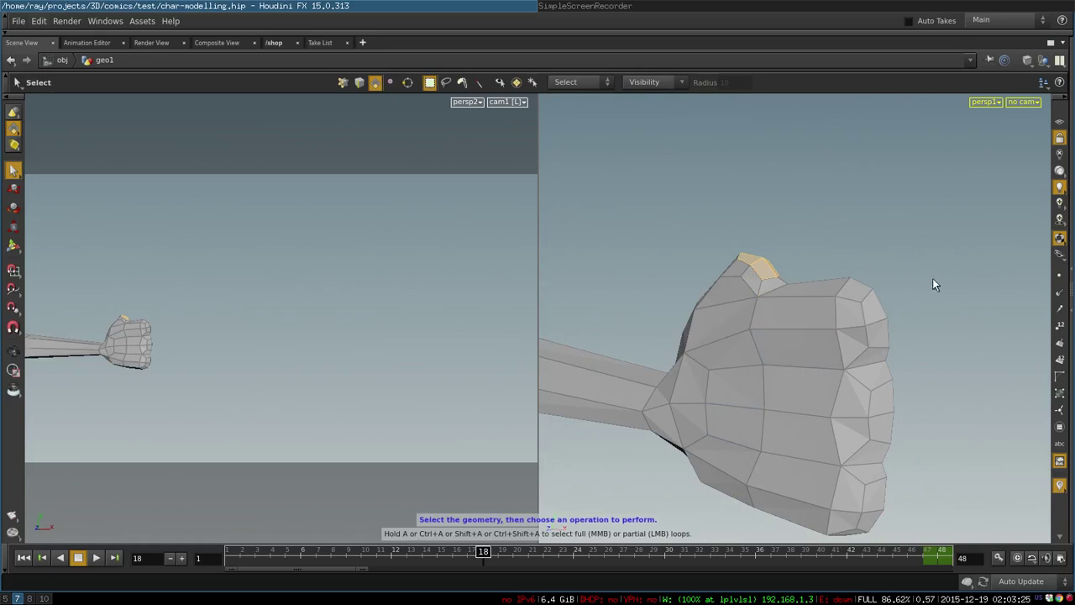
left_click_drag(932, 278, 866, 357, "alt")
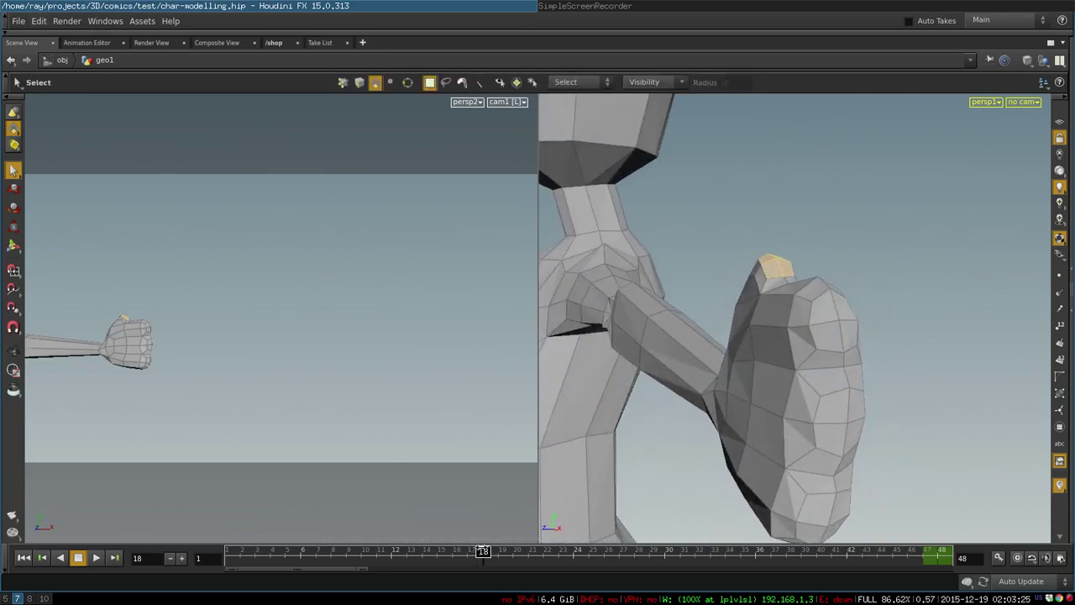
left_click_drag(483, 554, 468, 555)
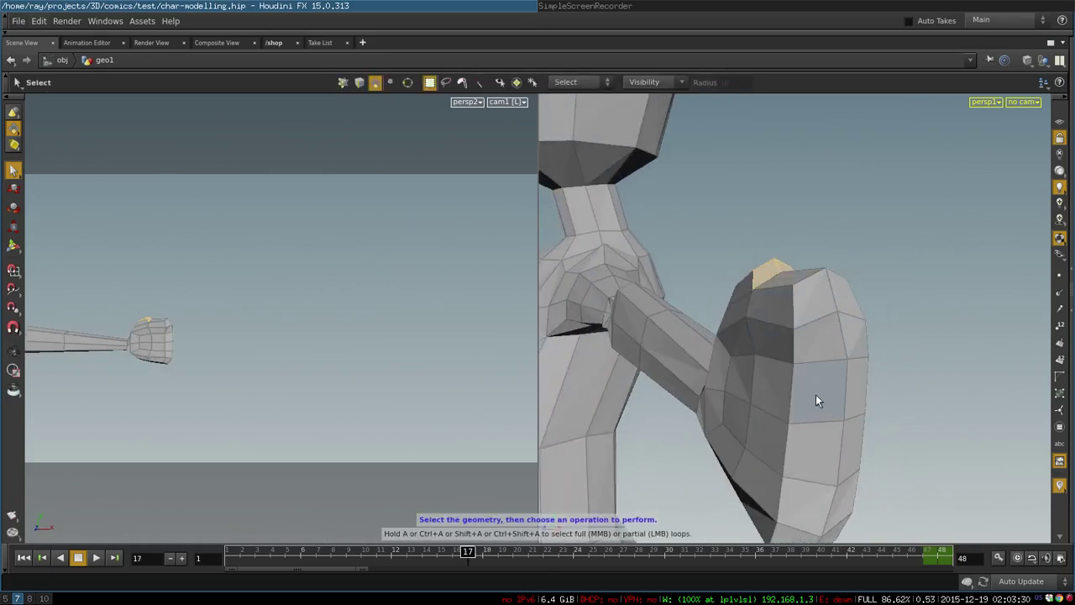
Advance the timeline through frames 18 and 19 to frame 20, examining how the fingers and thumb are extruded.
left_click(484, 552)
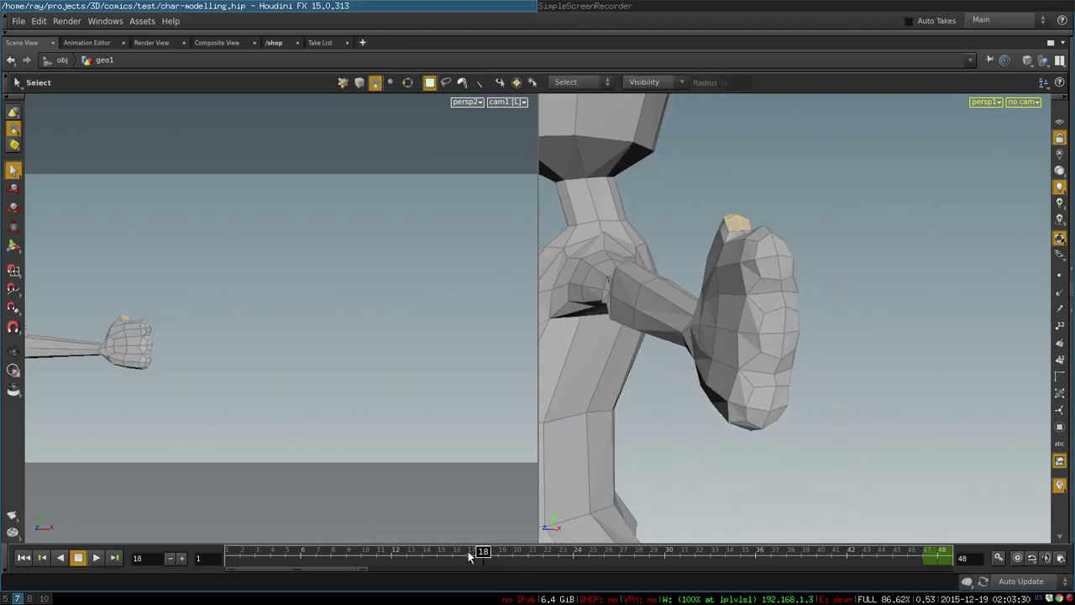
left_click_drag(482, 551, 498, 552)
left_click_drag(747, 396, 764, 418, "alt")
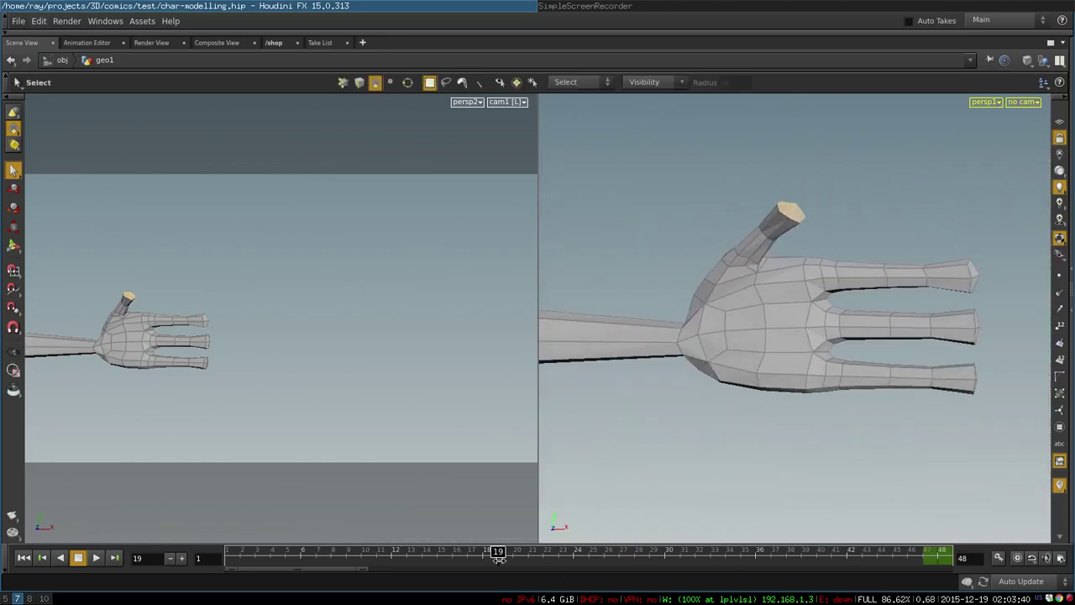
left_click_drag(504, 559, 513, 558)
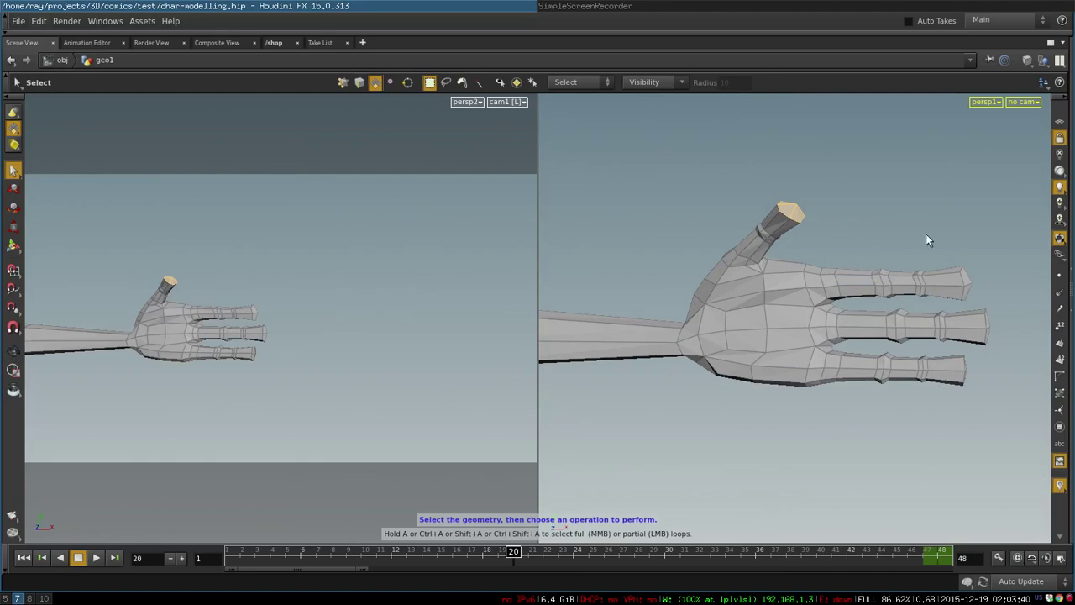
left_click_drag(926, 235, 670, 450, "alt")
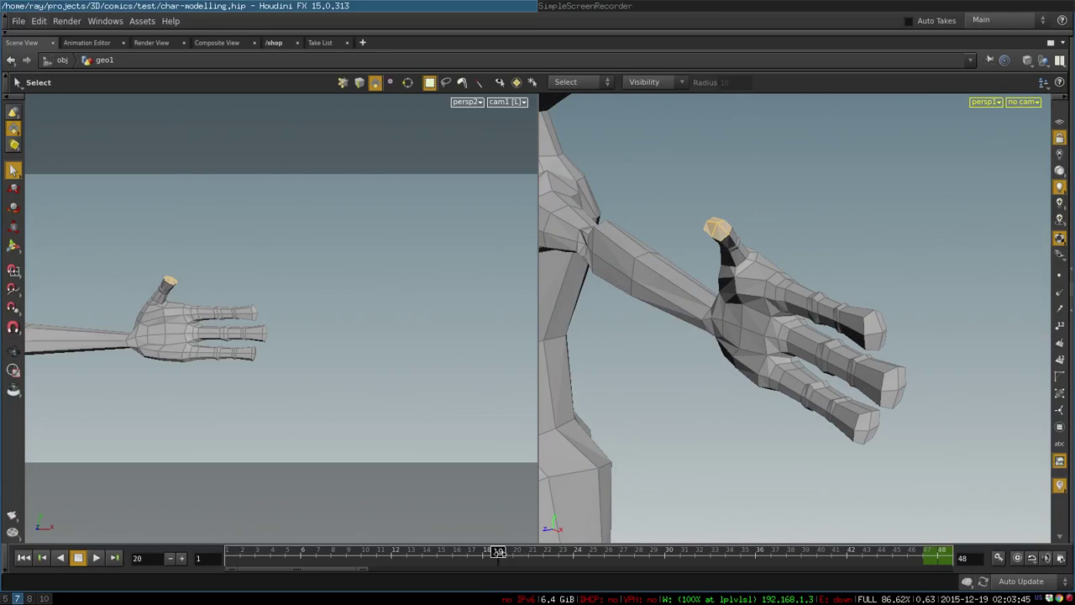
Compare the fingers at frame 19 with frame 20, viewing the hand together with the upper body.
mouse_move(498, 552)
left_mouse_down()
mouse_move(423, 550)
mouse_move(498, 550)
left_mouse_up()
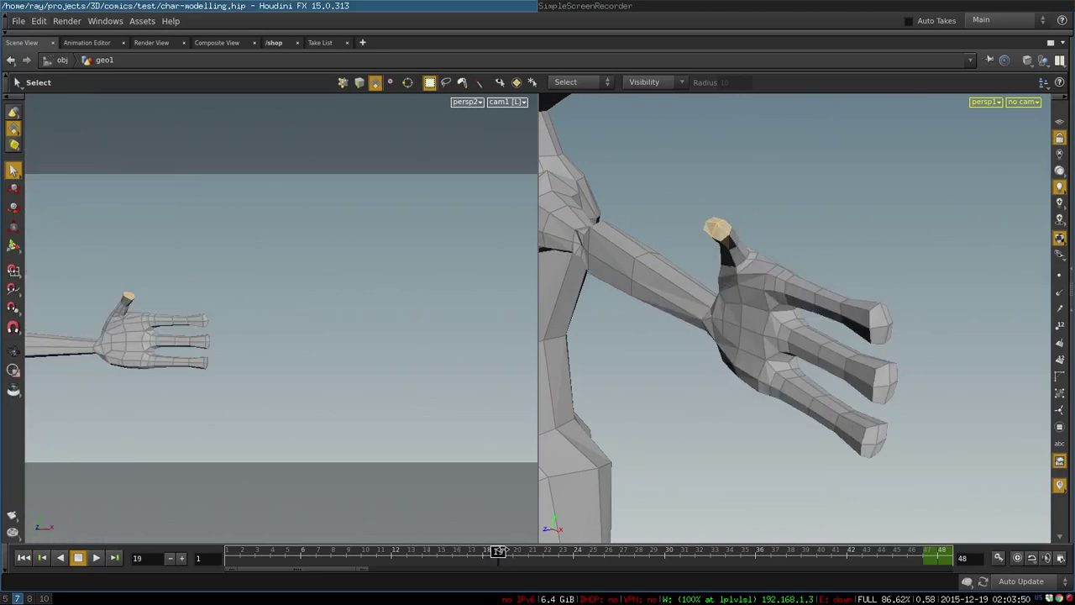
right_click_drag(795, 362, 571, 387, "alt")
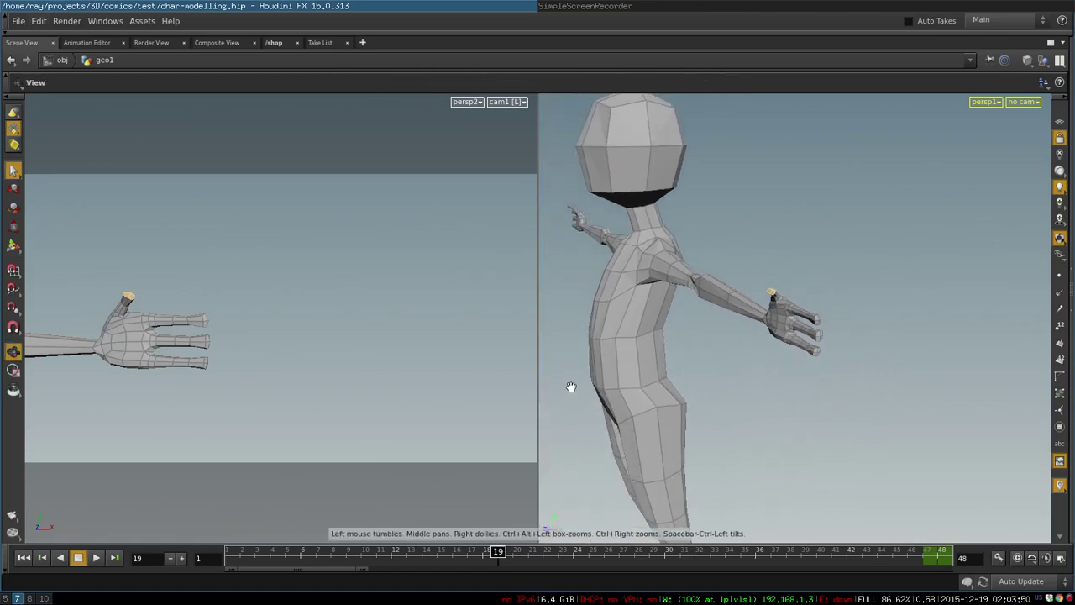
middle_click_drag(620, 293, 791, 513, "alt")
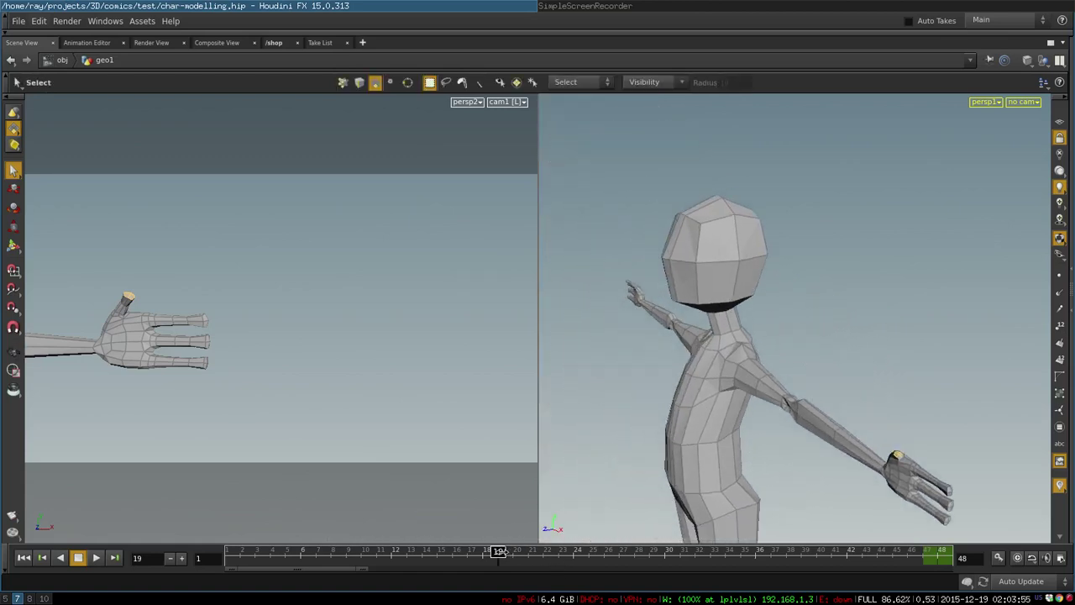
left_click_drag(499, 550, 513, 551)
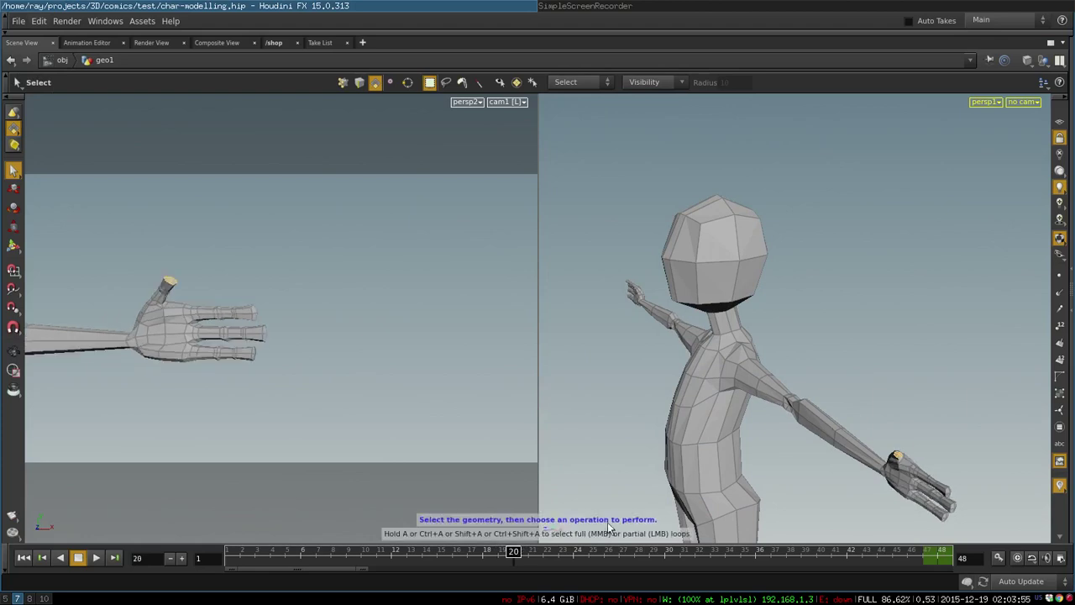
Examine the hand up close, advancing the timeline to frame 21, and view the whole figure.
left_click_drag(957, 434, 735, 334, "alt")
right_click_drag(735, 333, 682, 474, "alt")
left_click_drag(682, 475, 821, 454, "alt")
mouse_move(527, 551)
left_mouse_down()
mouse_move(513, 552)
mouse_move(528, 551)
left_mouse_up()
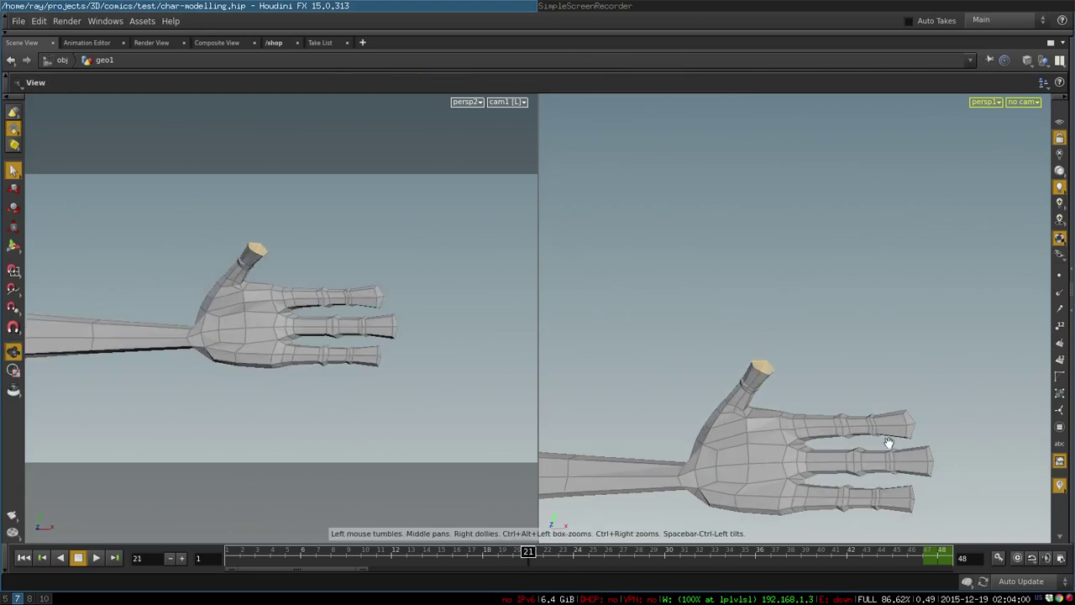
right_click_drag(888, 442, 542, 460, "alt")
left_click_drag(777, 458, 684, 487, "alt")
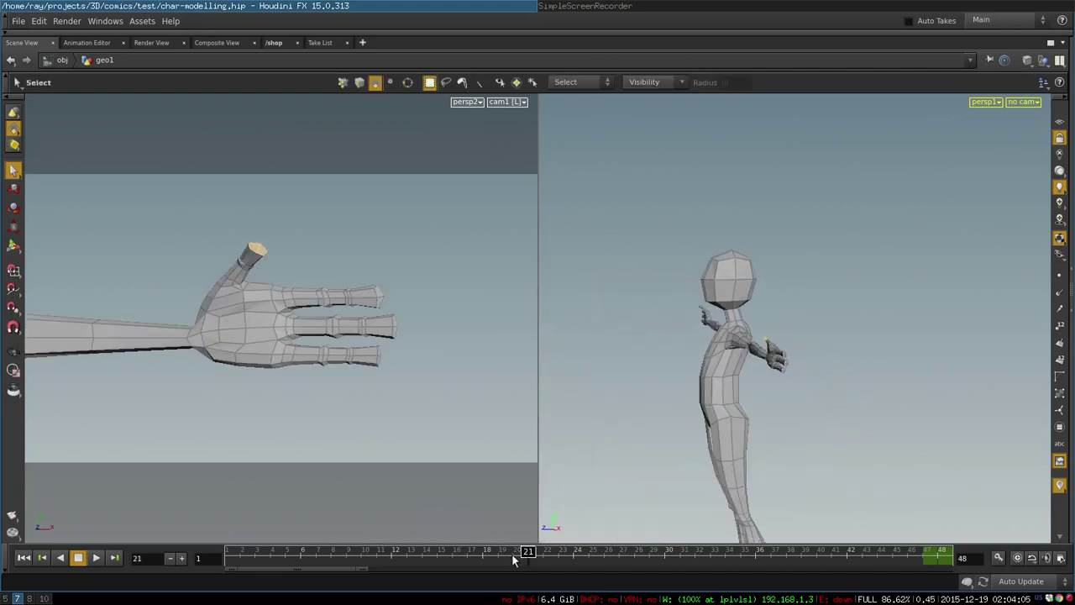
Preview the head shape at frame 23 and return the timeline to frame 22.
left_click_drag(545, 553, 558, 552)
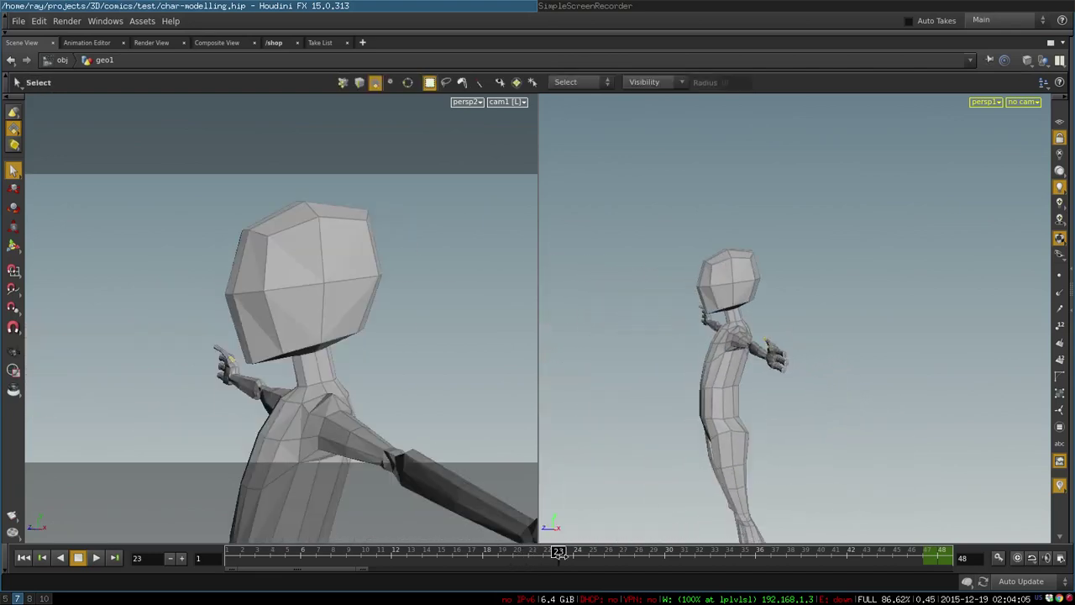
middle_click_drag(884, 399, 911, 384, "alt")
right_click_drag(765, 330, 953, 300)
left_click_drag(811, 283, 879, 451)
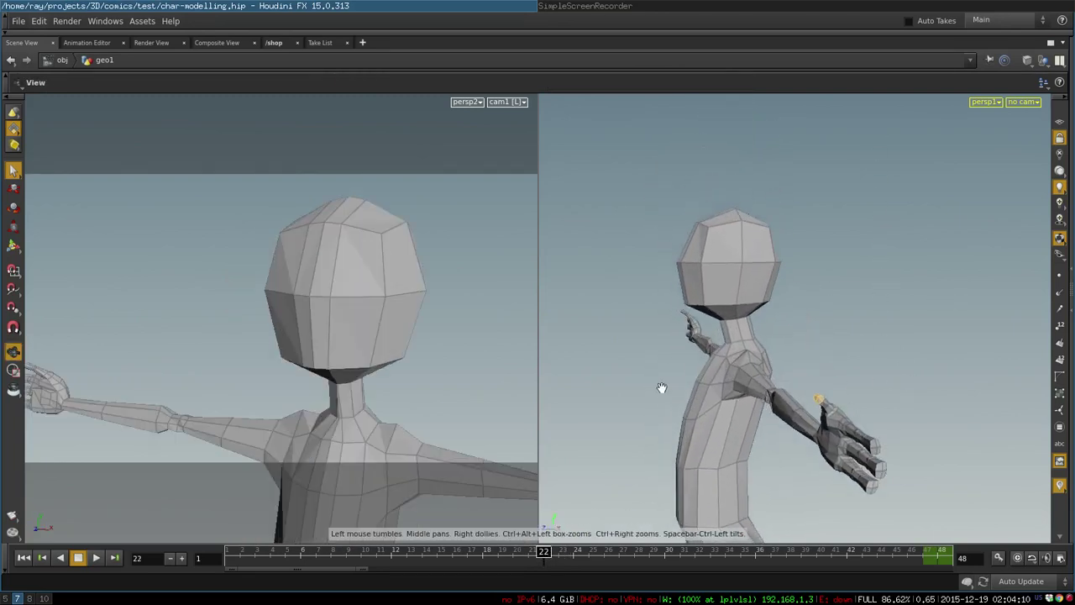
Select the faces of the head above the underside at frame 22 and frame the view on them.
right_click_drag(660, 386, 884, 370)
left_click_drag(730, 331, 902, 399)
left_click_drag(644, 353, 765, 267)
left_click_drag(783, 151, 644, 290)
key("space+g")
Inspect the selected head faces at frame 22 from the front and the back.
right_click_drag(926, 368, 894, 370)
left_click_drag(857, 441, 938, 358)
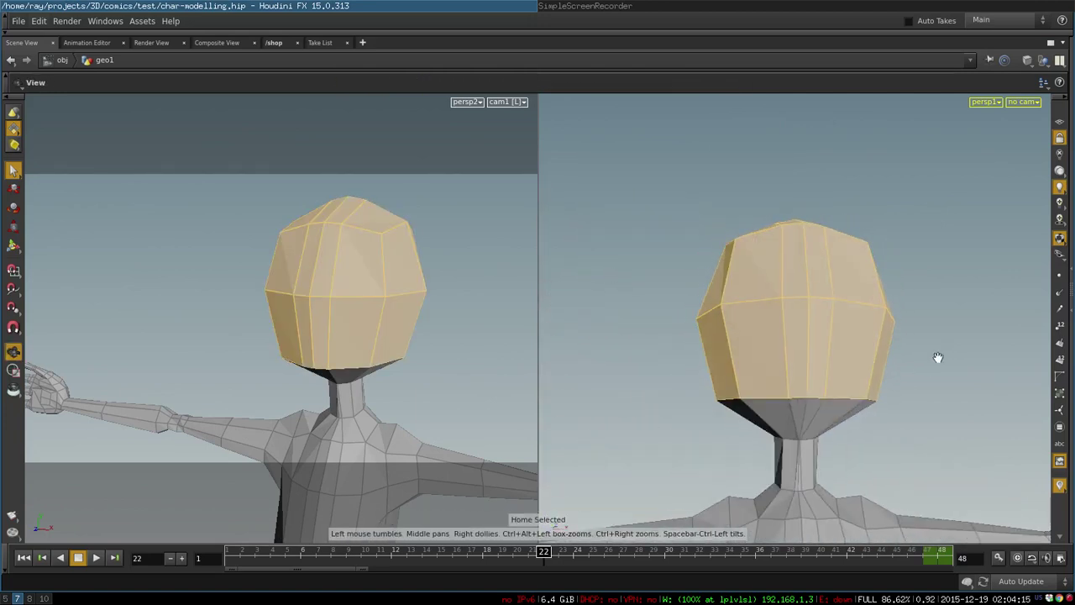
left_click_drag(905, 424, 779, 424)
right_click_drag(779, 424, 848, 410)
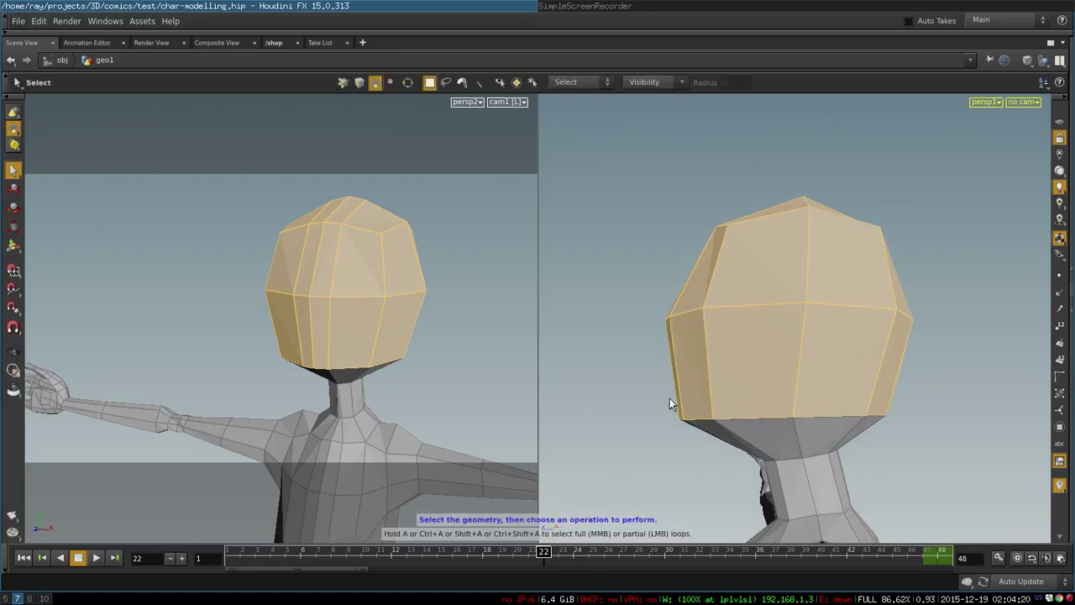
left_click_drag(671, 400, 863, 420)
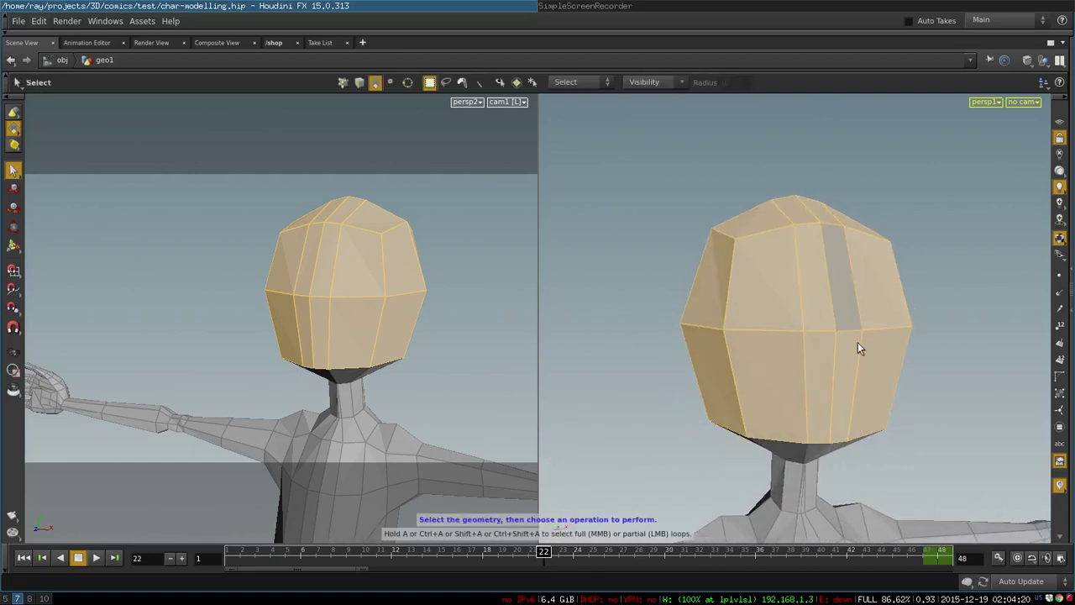
right_click_drag(855, 346, 753, 451)
Examine the whole figure at frame 22 from the front and from below, ending on the head and torso.
middle_click_drag(788, 425, 704, 175)
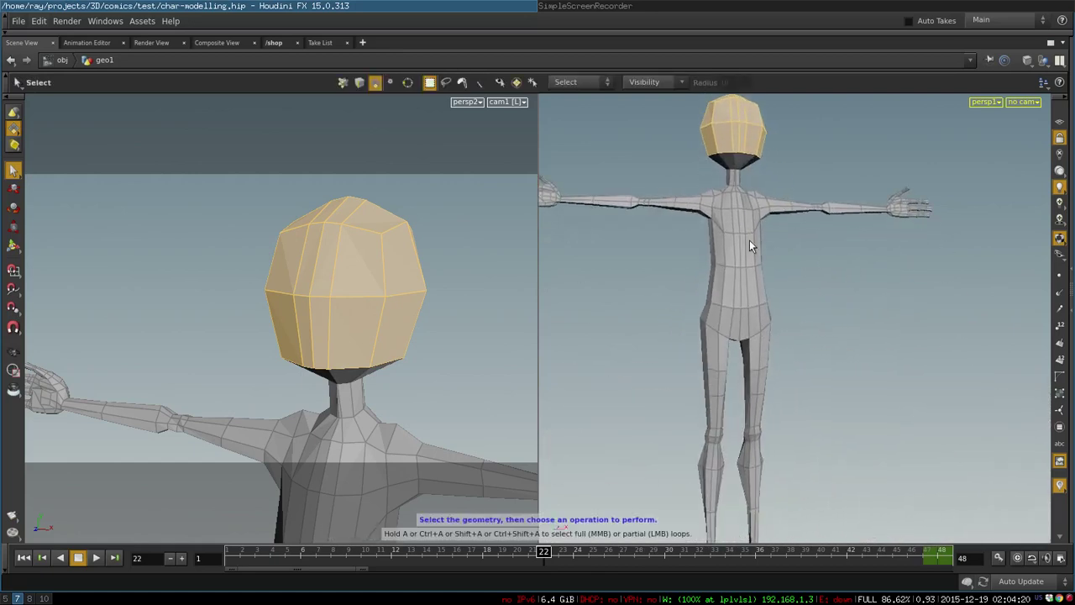
left_click_drag(730, 372, 832, 308)
key("s")
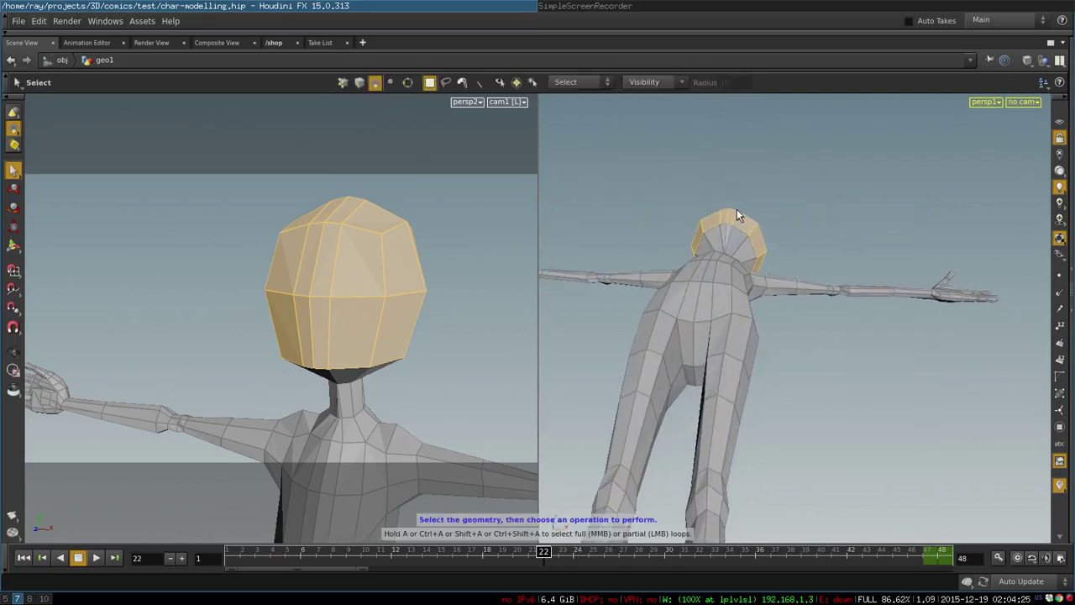
left_click_drag(737, 210, 708, 321)
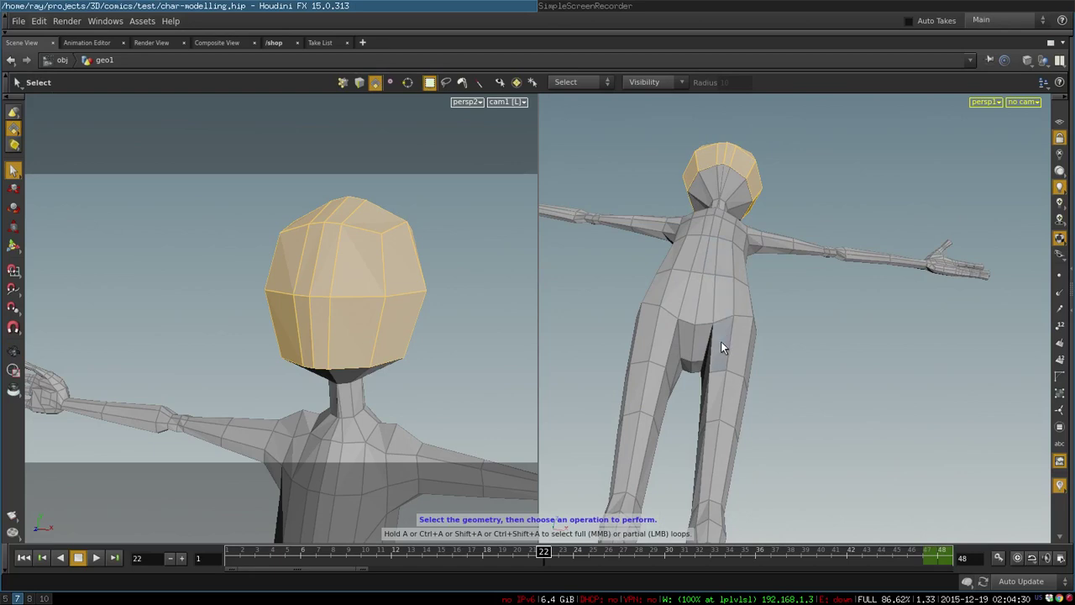
left_click_drag(733, 234, 663, 369)
middle_click_drag(773, 191, 773, 537)
left_click_drag(774, 177, 867, 220)
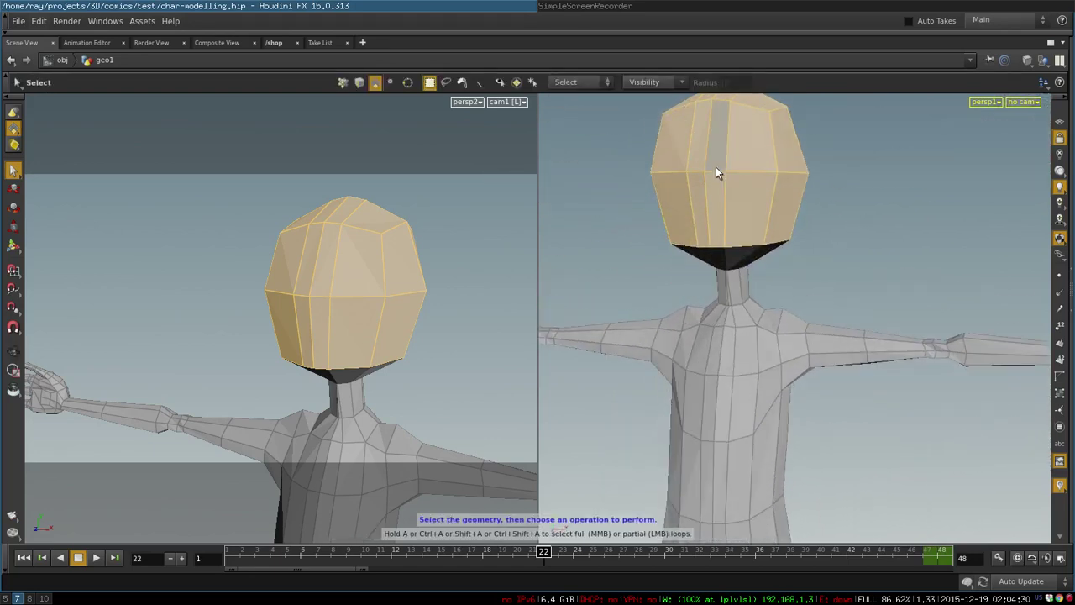
Clear the head selection and view the head closely from the front.
left_click(847, 228)
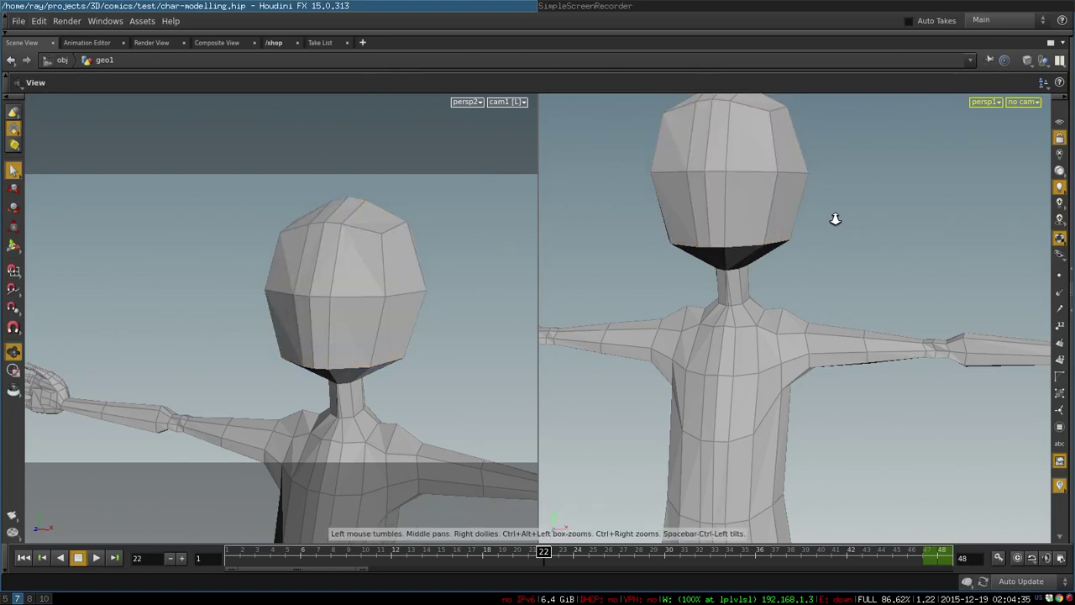
right_click_drag(835, 219, 841, 277)
middle_click_drag(841, 277, 846, 393)
right_click_drag(829, 307, 826, 366)
left_click_drag(827, 357, 850, 334)
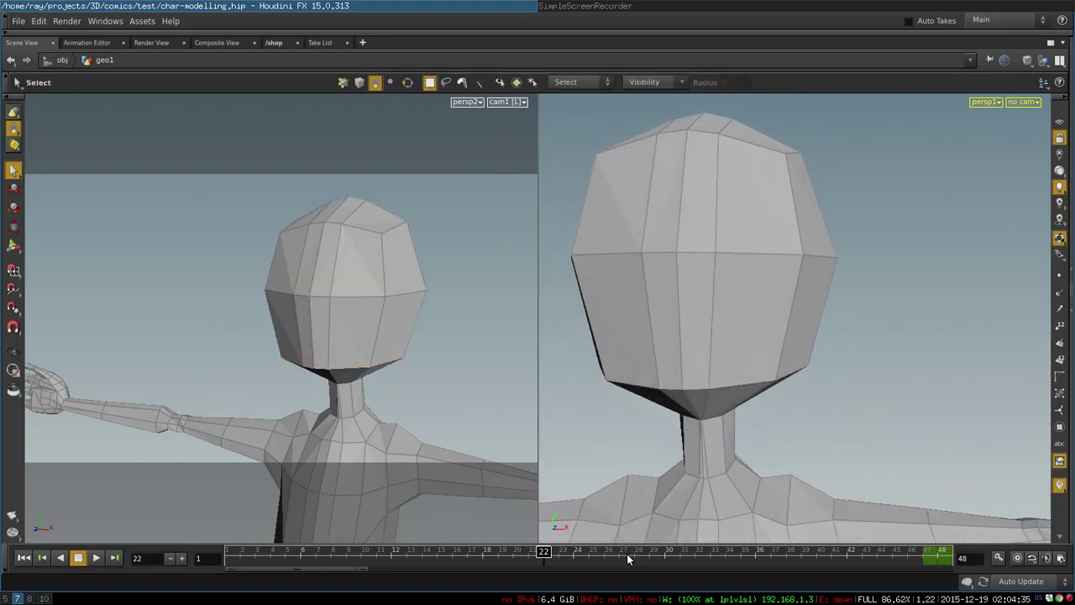
Examine the head from the front and side at frame 23 and compare it with frame 24, ending on frame 24.
left_click(556, 552)
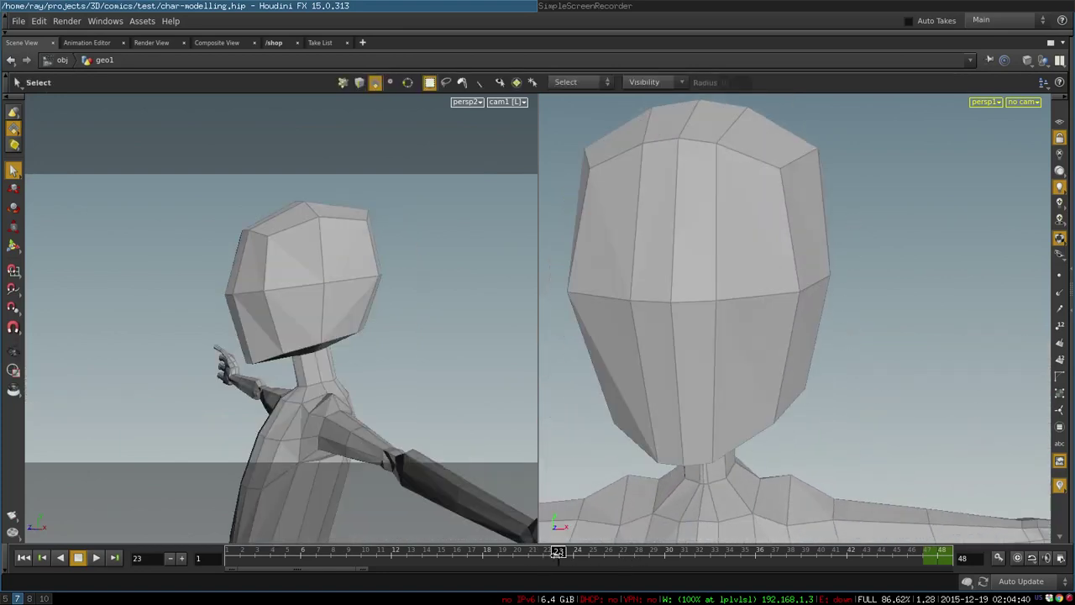
left_click_drag(882, 453, 770, 437)
right_click_drag(769, 438, 728, 432)
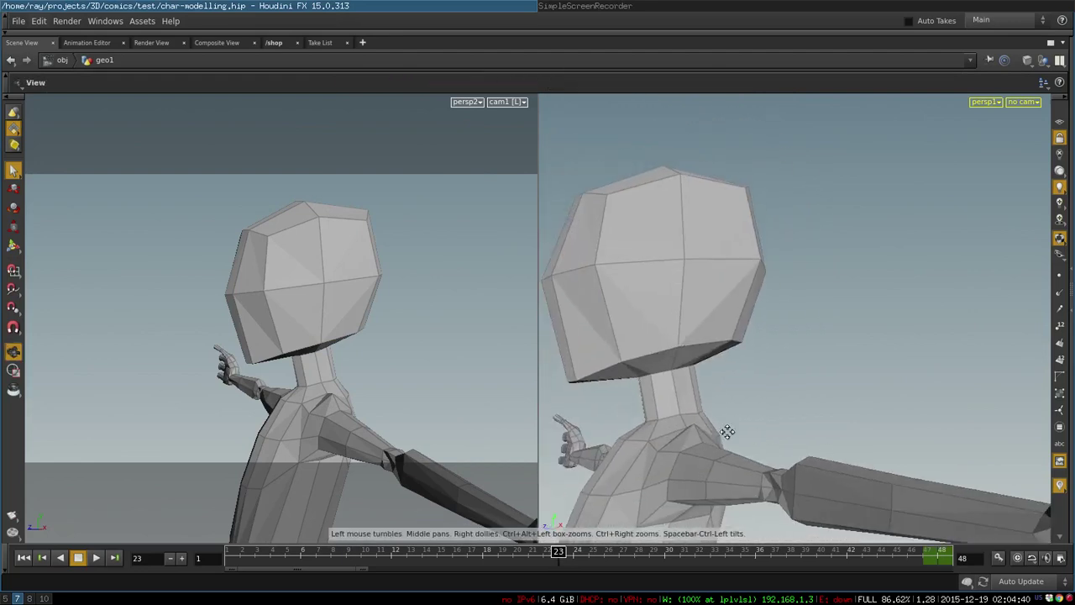
middle_click_drag(736, 421, 830, 411)
key("s")
left_click(573, 552)
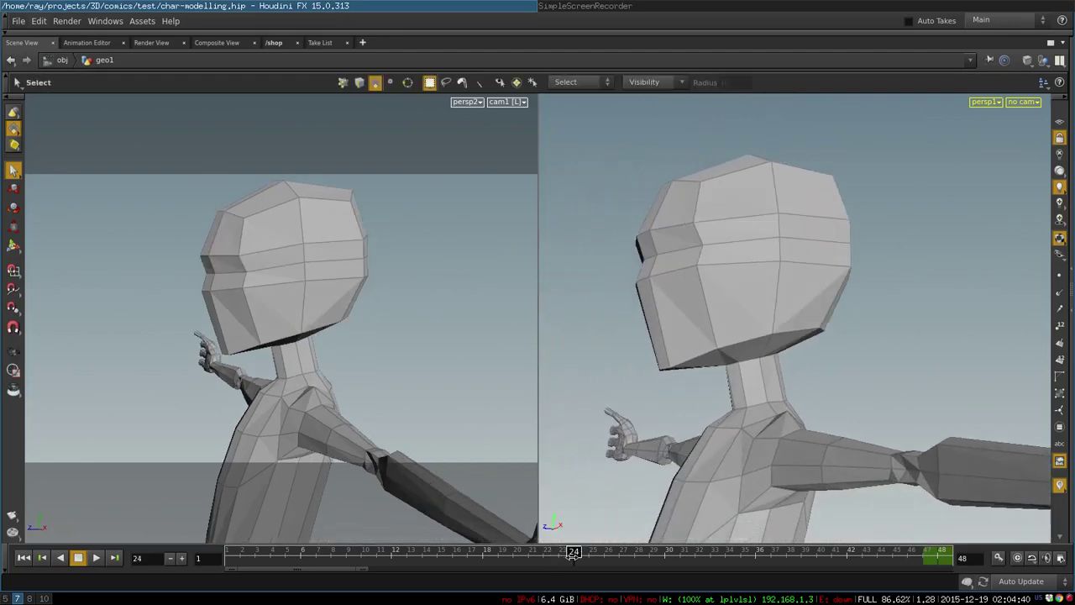
left_click_drag(561, 555, 570, 563)
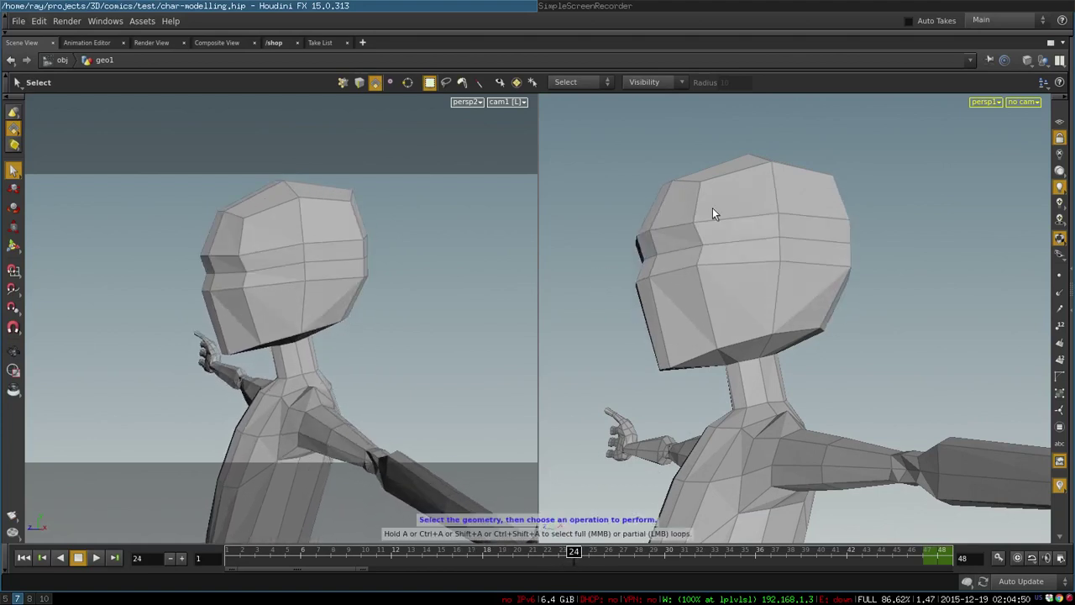
Select the four eye-area faces on one side of the face at frame 24, two above and two below the crease.
left_click_drag(764, 350, 775, 366, "alt")
left_click(702, 232)
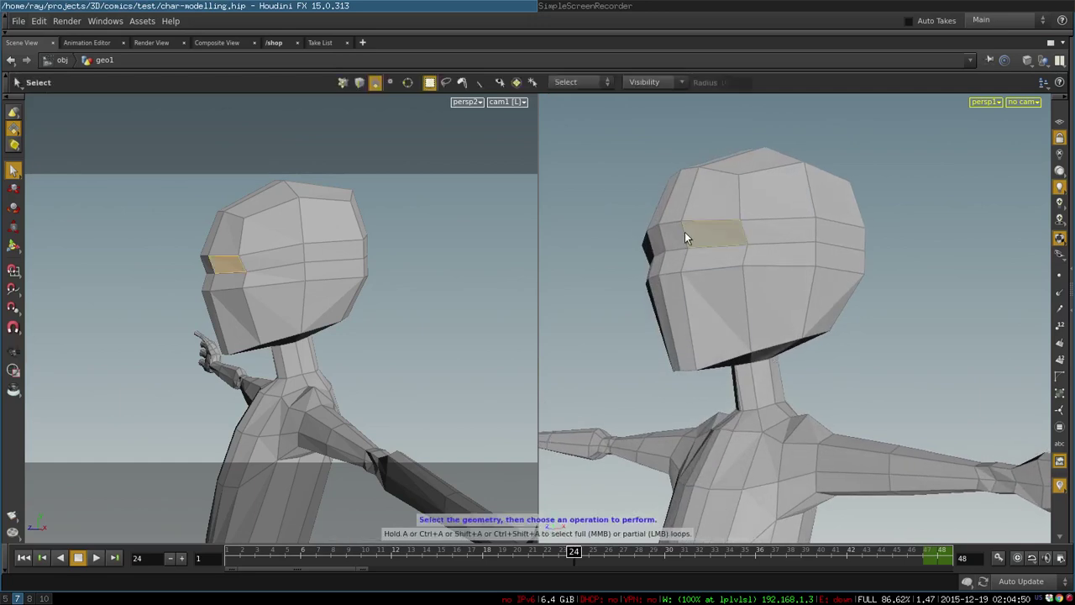
left_click(675, 235, "shift")
left_click(675, 263, "shift")
left_click(694, 259, "shift")
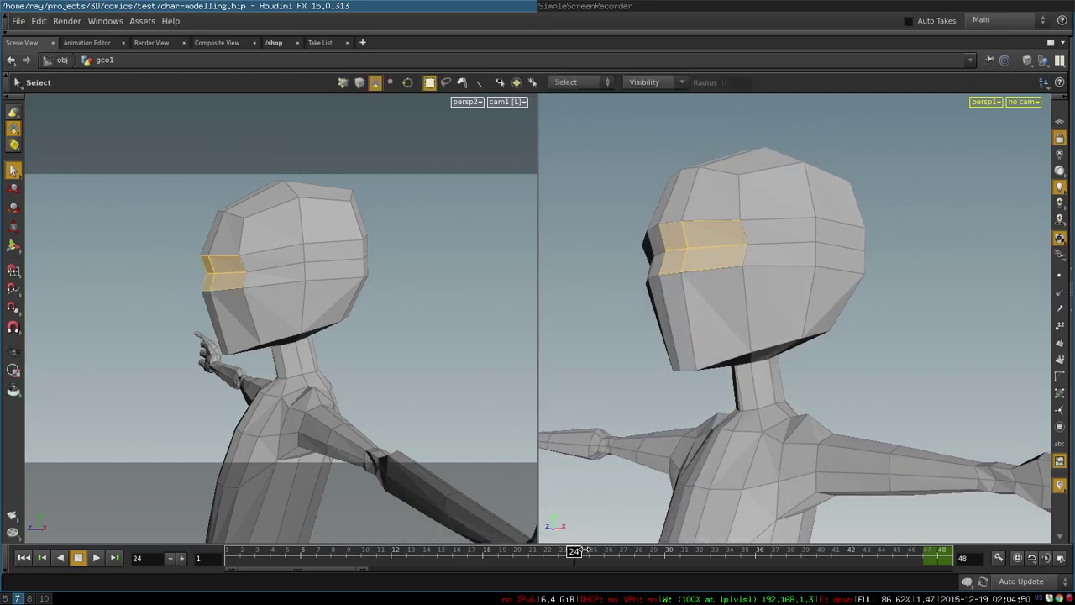
Advance the timeline through frame 25 to frame 26, examining the selected eye faces from the front and at an angle.
mouse_move(575, 557)
left_mouse_down()
mouse_move(604, 553)
mouse_move(590, 553)
left_mouse_up()
right_click_drag(660, 371, 771, 339, "alt")
left_click_drag(772, 339, 816, 352)
key("s")
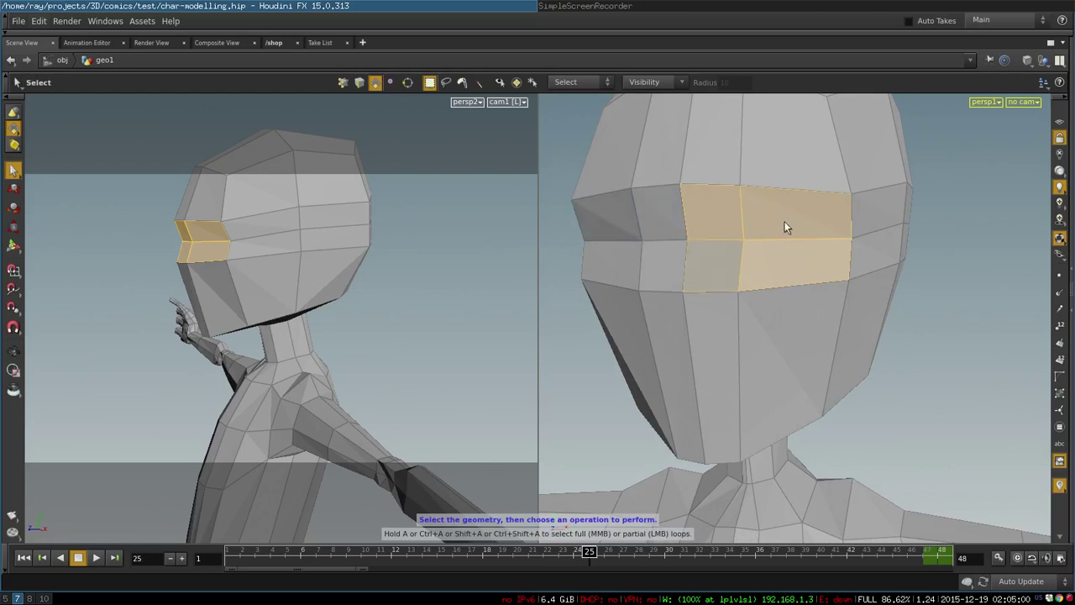
left_click_drag(589, 556, 602, 556)
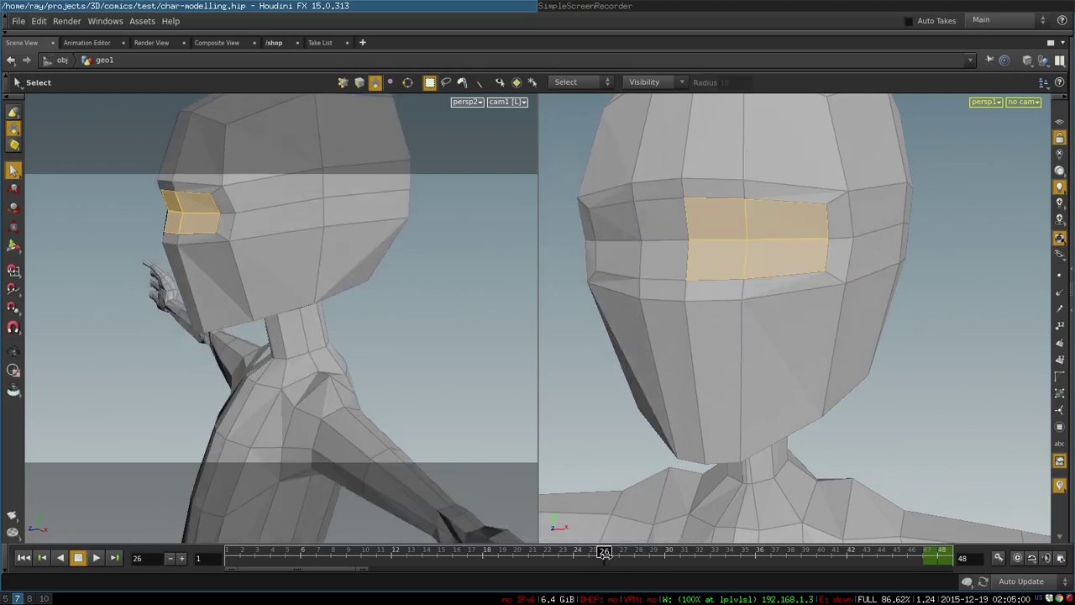
left_click_drag(730, 293, 667, 298, "alt")
middle_click_drag(667, 298, 708, 322, "alt")
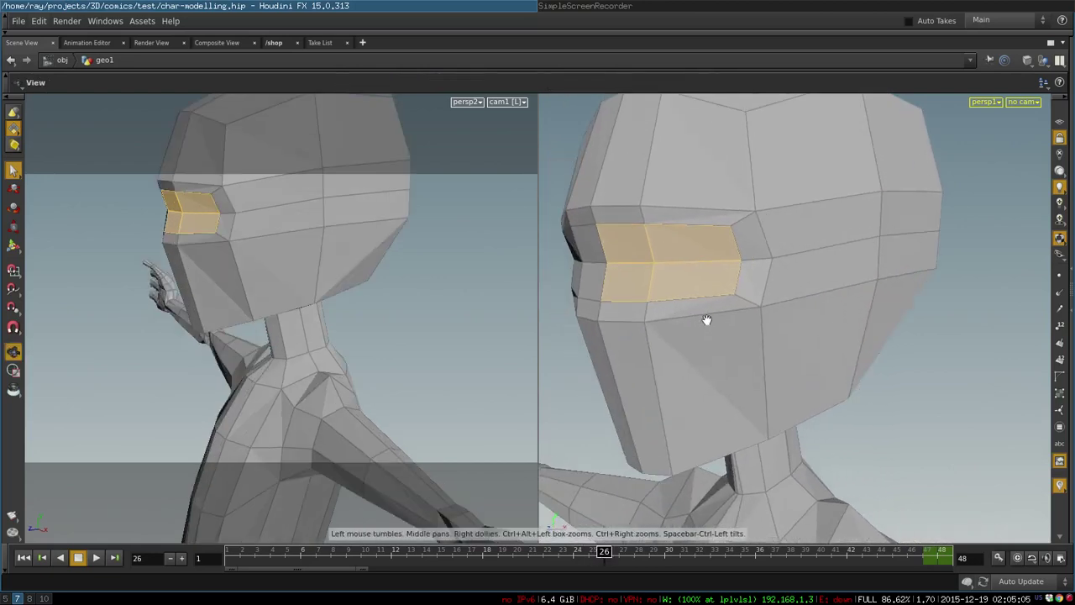
Select the two narrow brow faces above the eye area, then reduce the selection to the outer one.
left_click(633, 217)
left_click(704, 212, "shift")
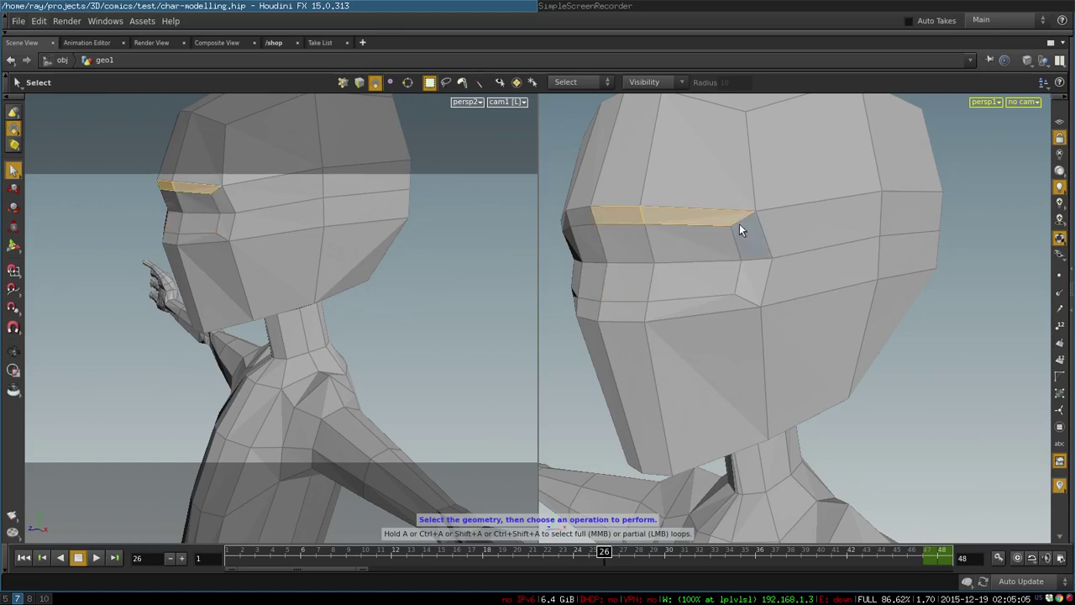
left_click(704, 216)
left_click(627, 212)
left_click(671, 211)
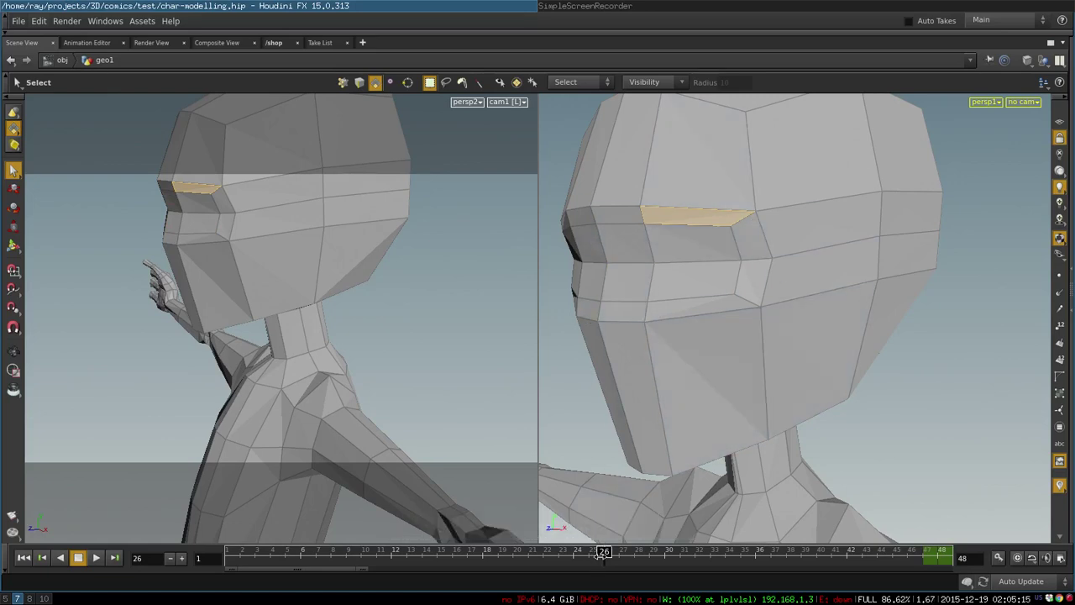
Preview frame 27, select the two large faces below the eye area at frame 26, and advance to frame 27.
left_click_drag(619, 552, 614, 552)
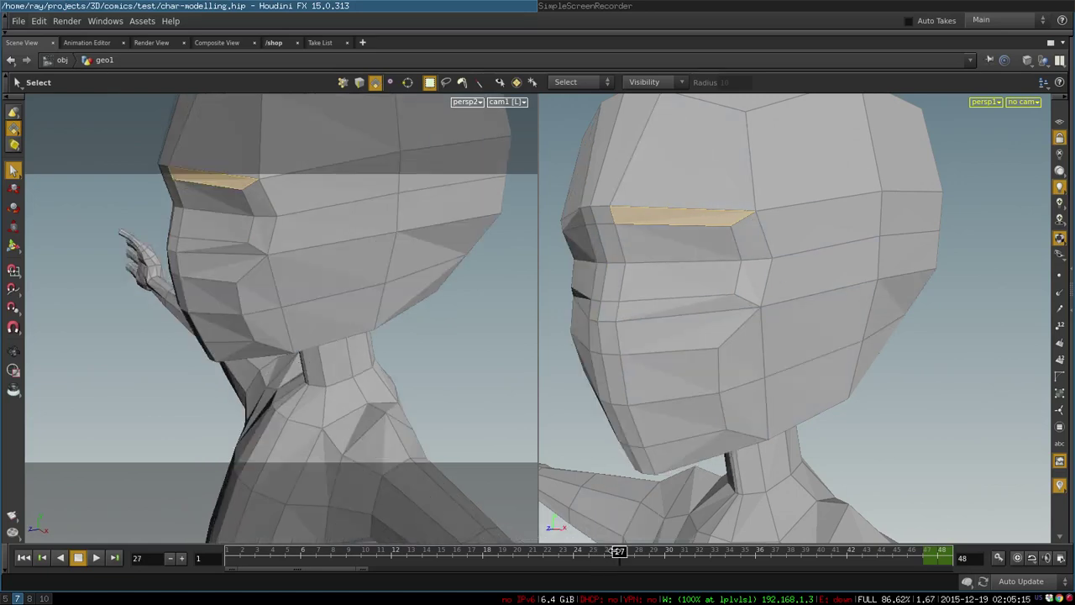
left_click(643, 380)
left_click(667, 374, "shift")
left_click_drag(667, 376, 721, 361, "alt")
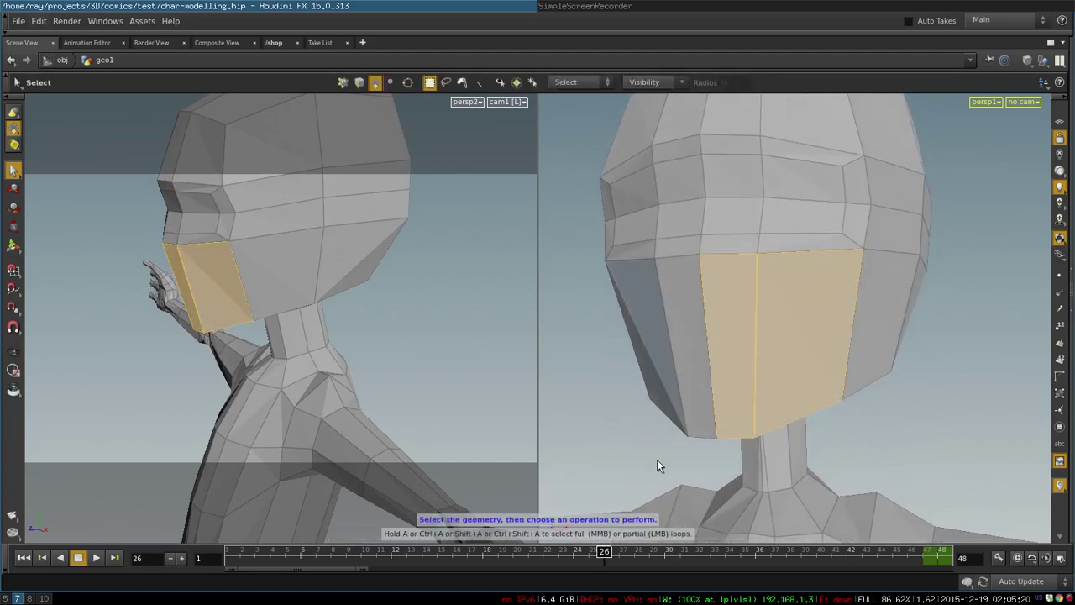
left_click_drag(608, 560, 620, 559)
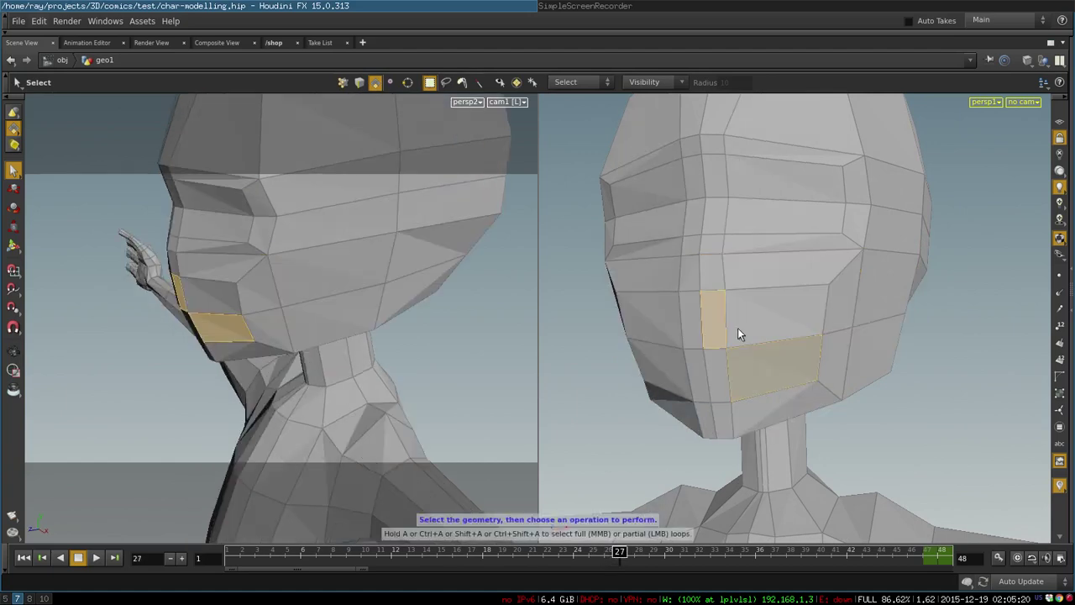
Pick out one by one the faces bordering the eye area at frame 27: nose bridge, brow, outer corner and below the eye.
left_click(710, 282)
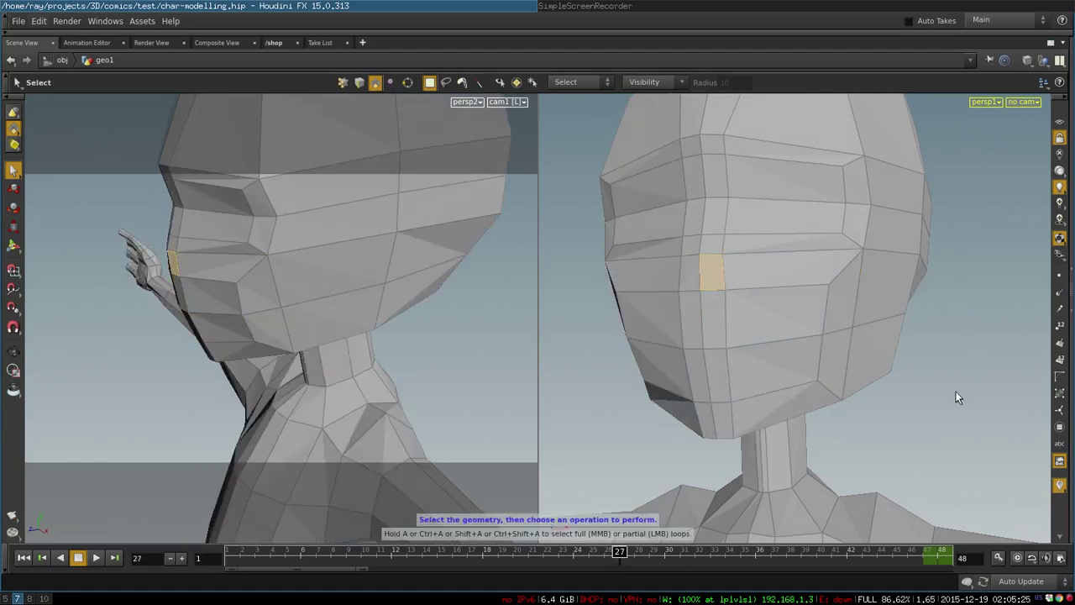
left_click_drag(797, 422, 772, 427, "alt")
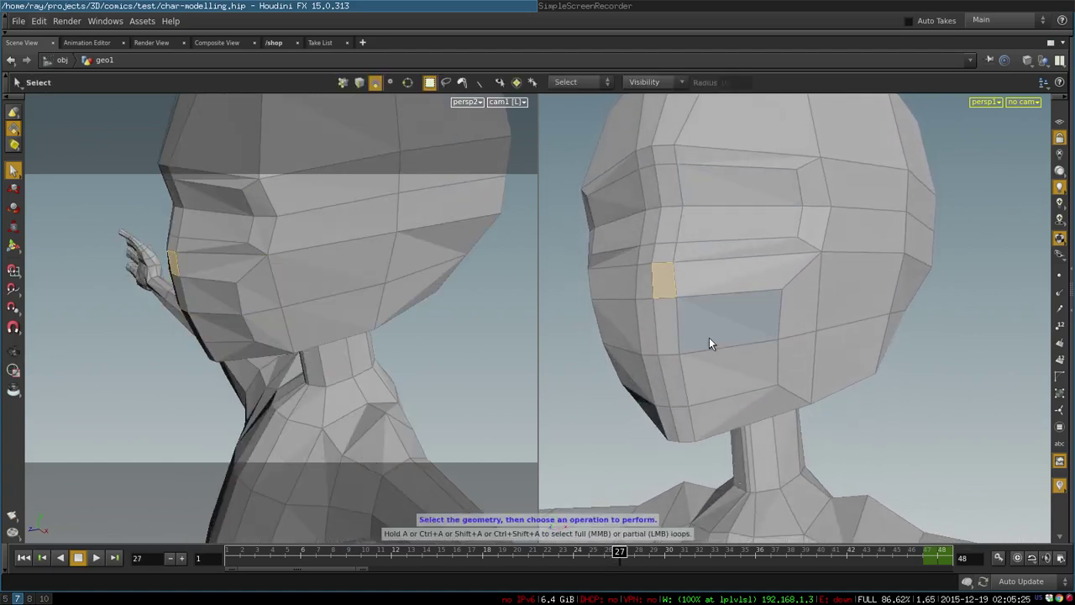
left_click(661, 156)
left_click(743, 159)
left_click(801, 179)
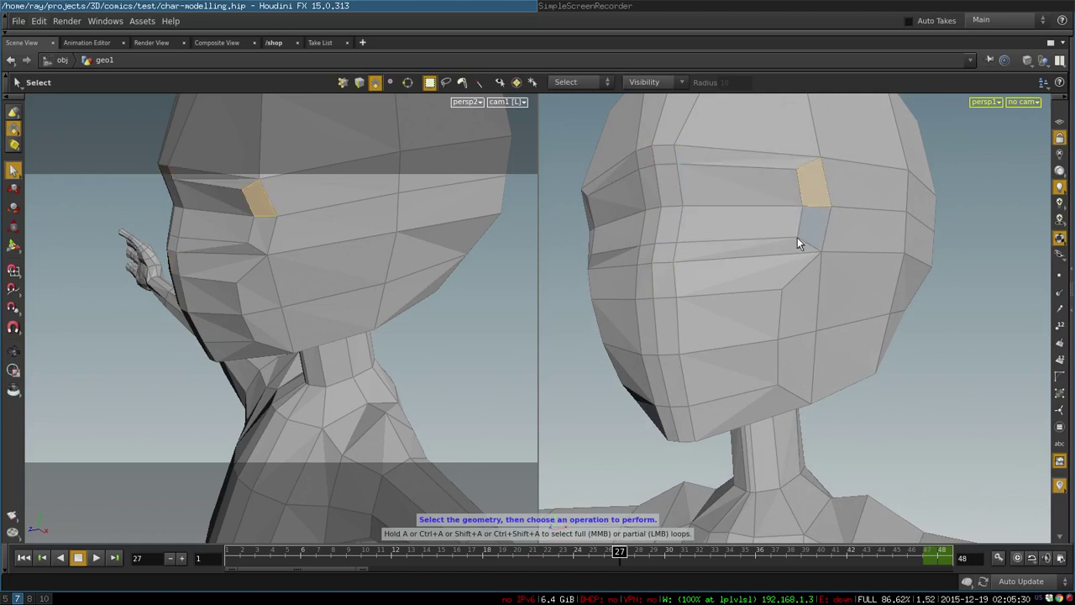
left_click(795, 246)
left_click(668, 268)
left_click(747, 282)
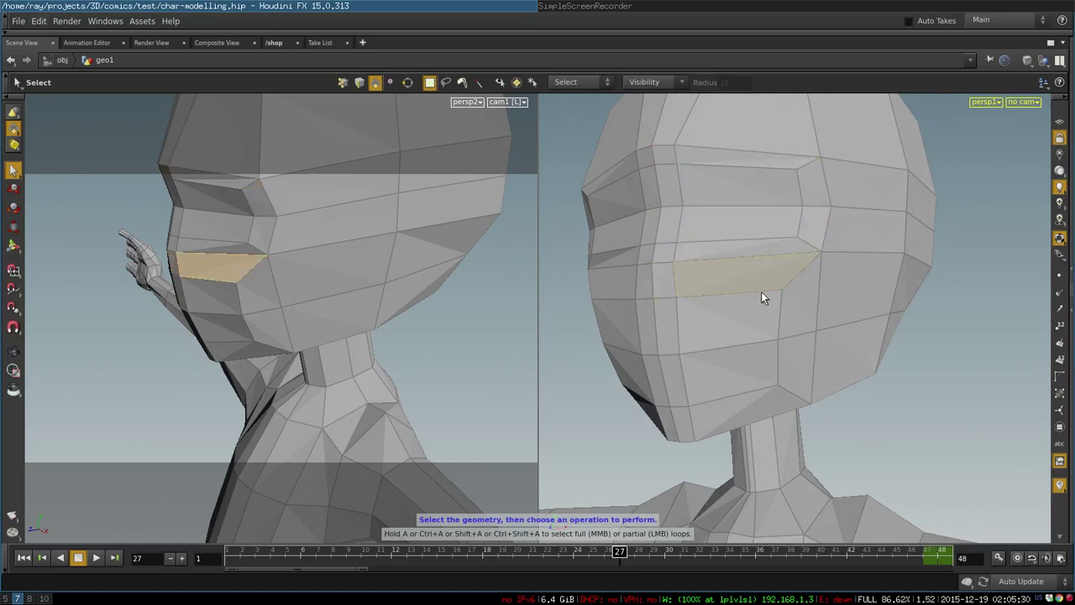
Pick out the faces around the mouth area down to the lower jaw face, and advance the timeline to frame 28.
left_click(777, 305)
left_click(783, 367)
left_click(739, 410)
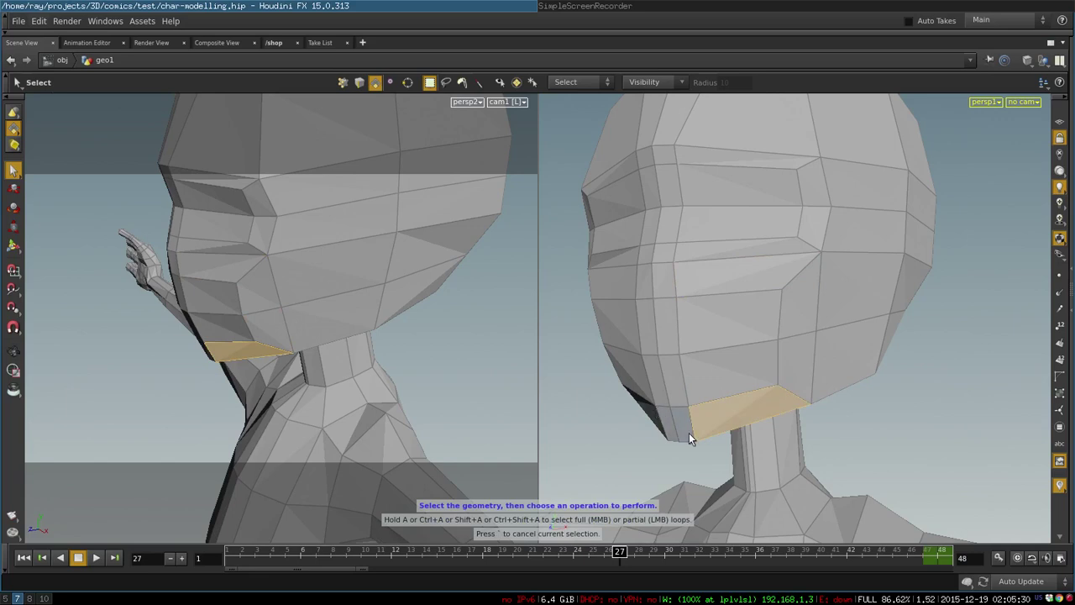
mouse_move(618, 552)
left_mouse_down()
mouse_move(650, 552)
mouse_move(631, 552)
mouse_move(648, 552)
mouse_move(634, 551)
mouse_move(645, 541)
mouse_move(636, 542)
left_mouse_up()
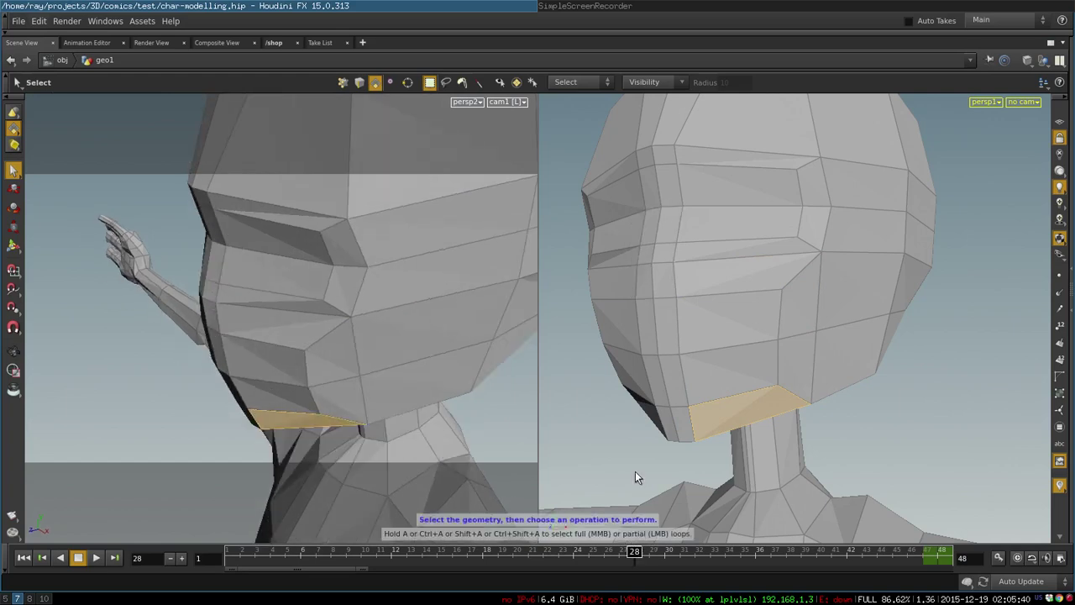
Select the three stacked nose faces beside the face's centreline at frame 28.
left_click(663, 237)
left_click(666, 255, "shift")
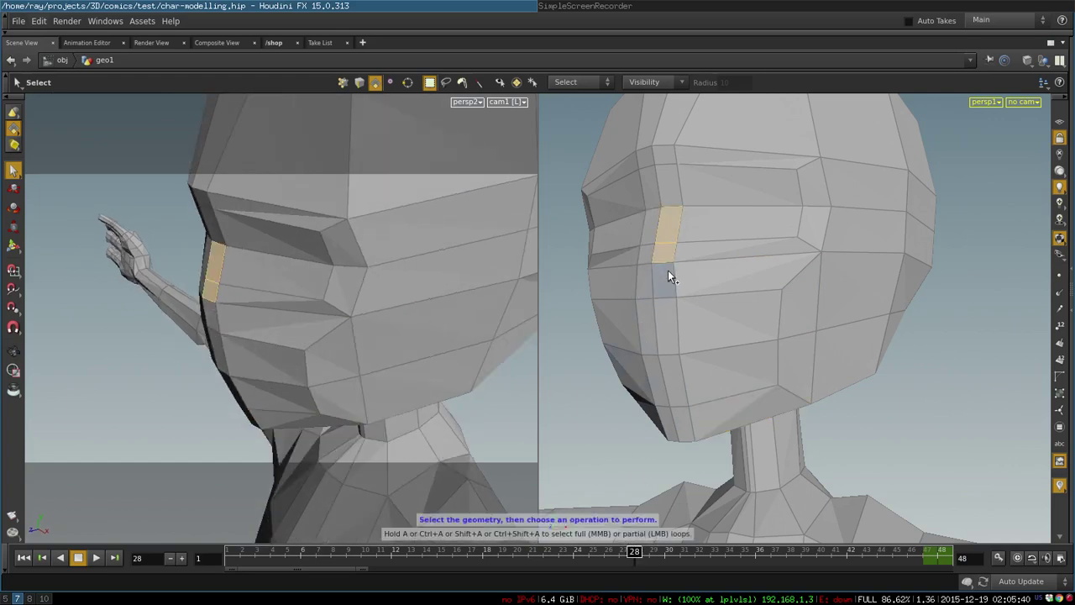
left_click(667, 272, "shift")
key("space")
right_click_drag(660, 288, 742, 284)
middle_click_drag(742, 284, 874, 420)
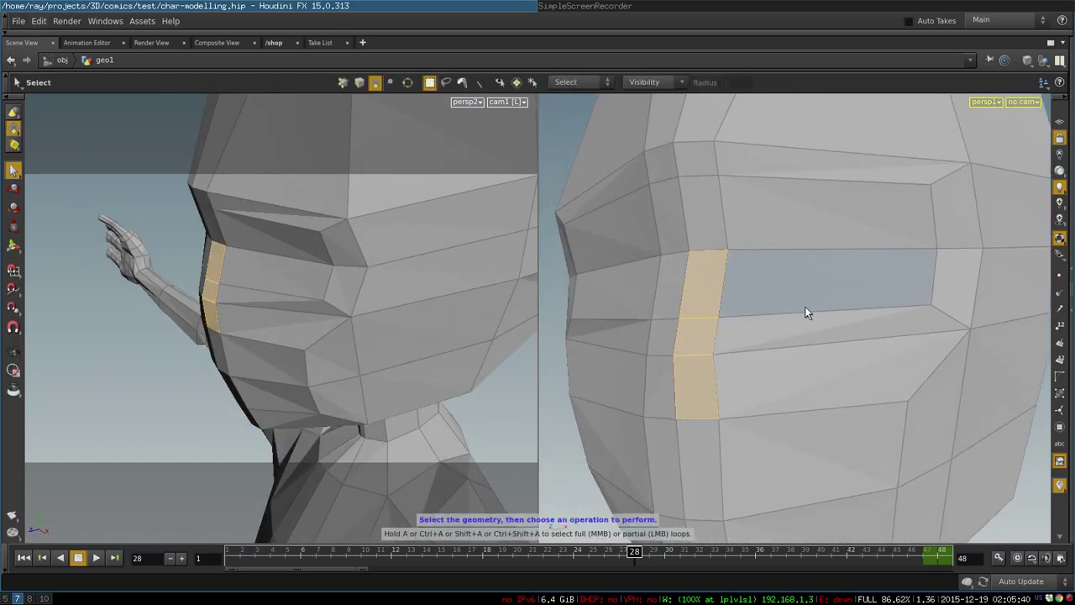
key("space")
left_click_drag(796, 331, 701, 336)
Pick the individual nose faces beside the centreline, ending with only the lowest one selected.
left_click(594, 272)
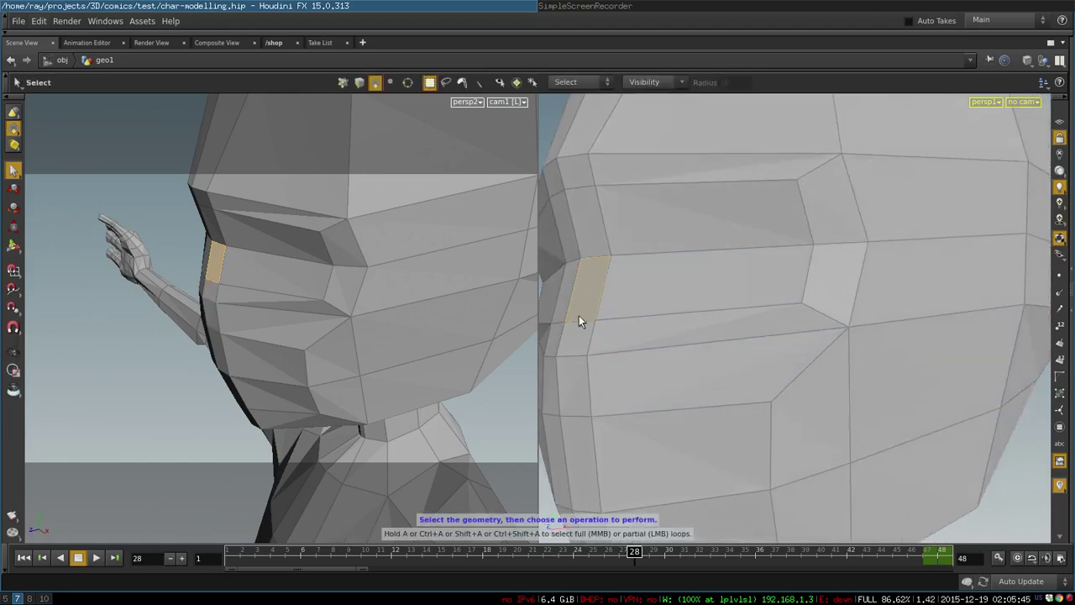
left_click(578, 325)
left_click_drag(584, 186, 700, 312)
left_click(608, 333)
left_click(579, 334)
left_click(581, 306)
left_click(576, 393)
middle_click_drag(667, 382, 750, 274)
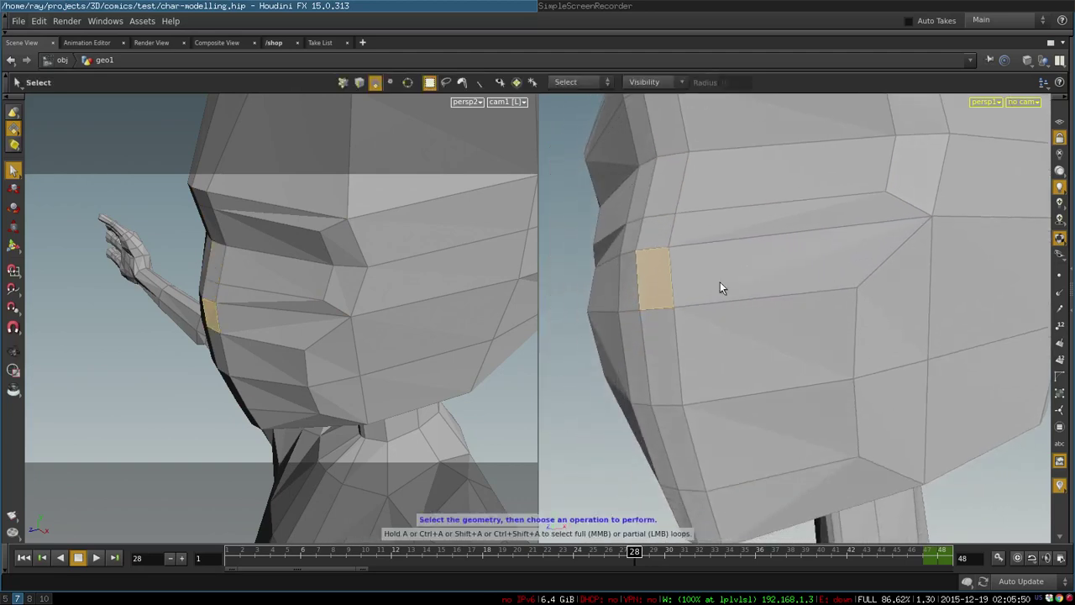
right_click_drag(707, 303, 739, 315)
Preview frame 37, return to frame 28 and extend the selection upward to cover all three stacked nose faces.
left_click_drag(637, 557, 771, 561)
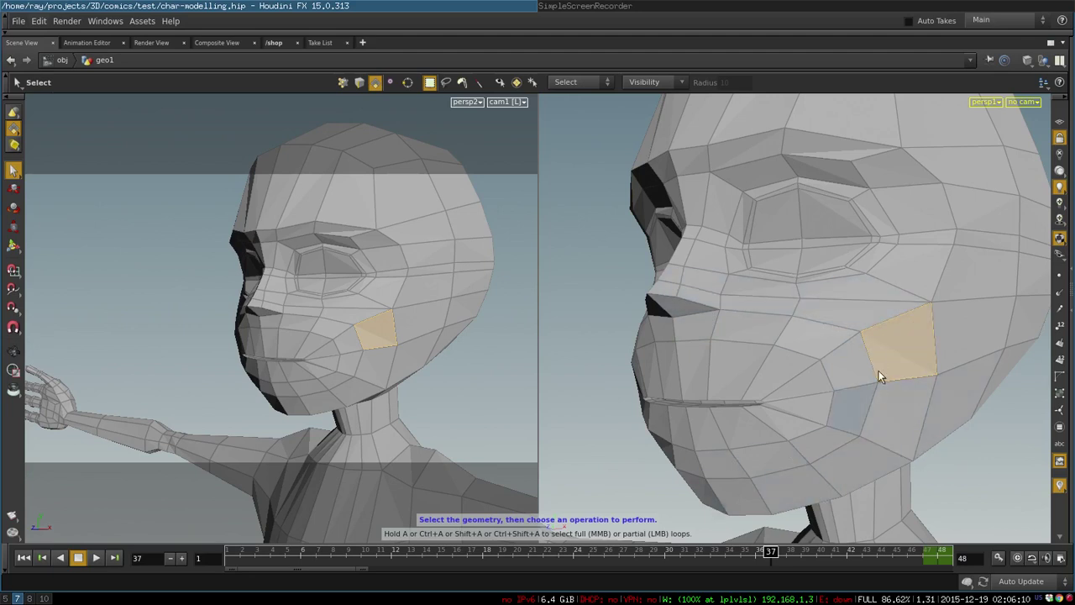
left_click_drag(773, 555, 636, 554)
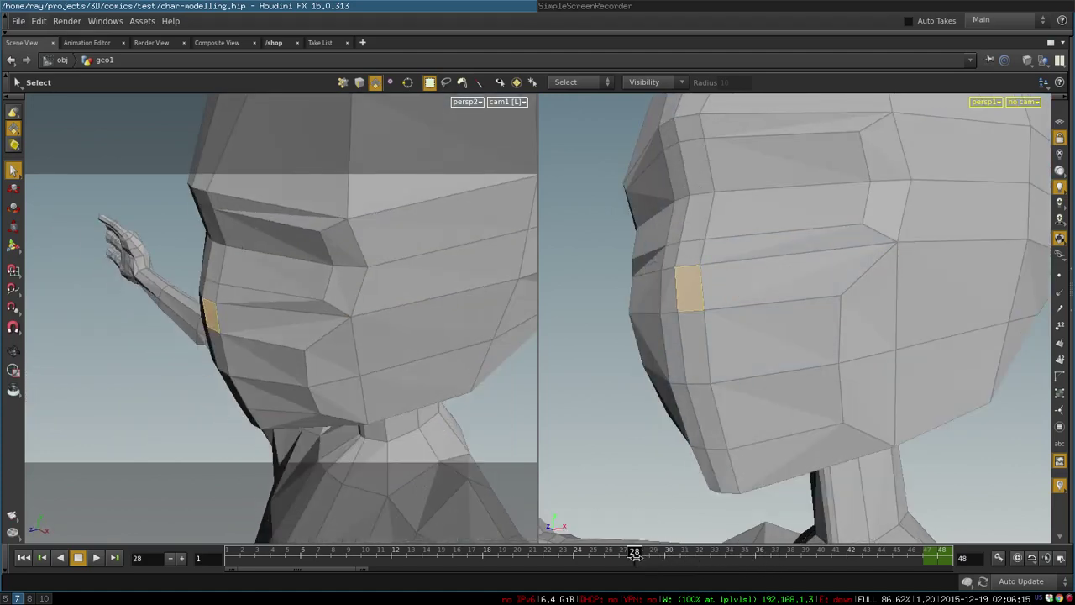
left_click(690, 253, "shift")
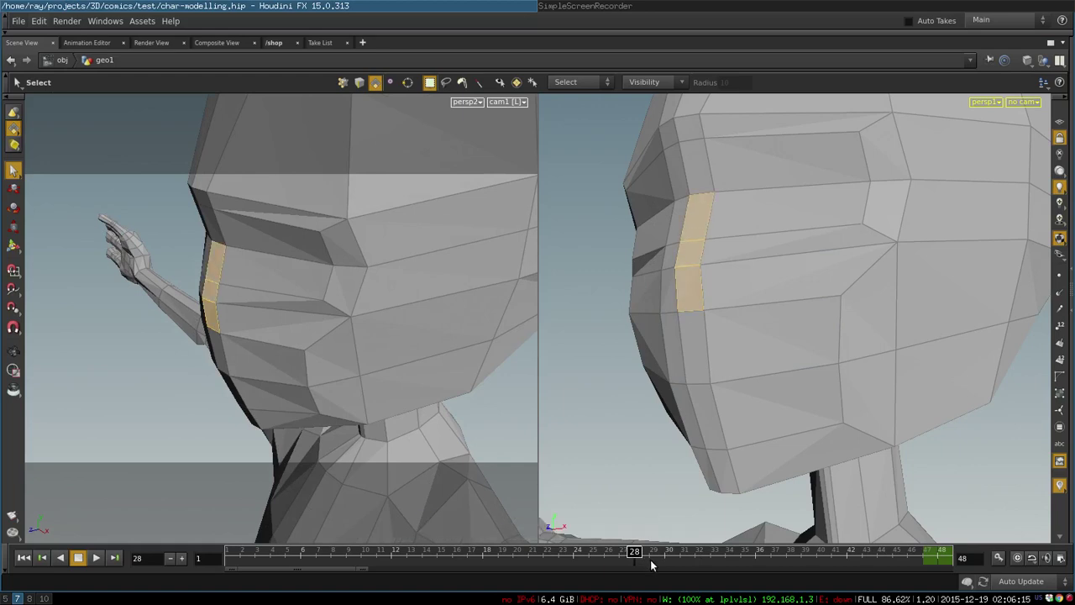
At frame 29, select the top face of the protruding nose plus the adjoining face above it, and advance to frame 30.
left_click_drag(679, 272, 683, 324, "alt")
right_click_drag(669, 336, 714, 331, "alt")
left_click(654, 390)
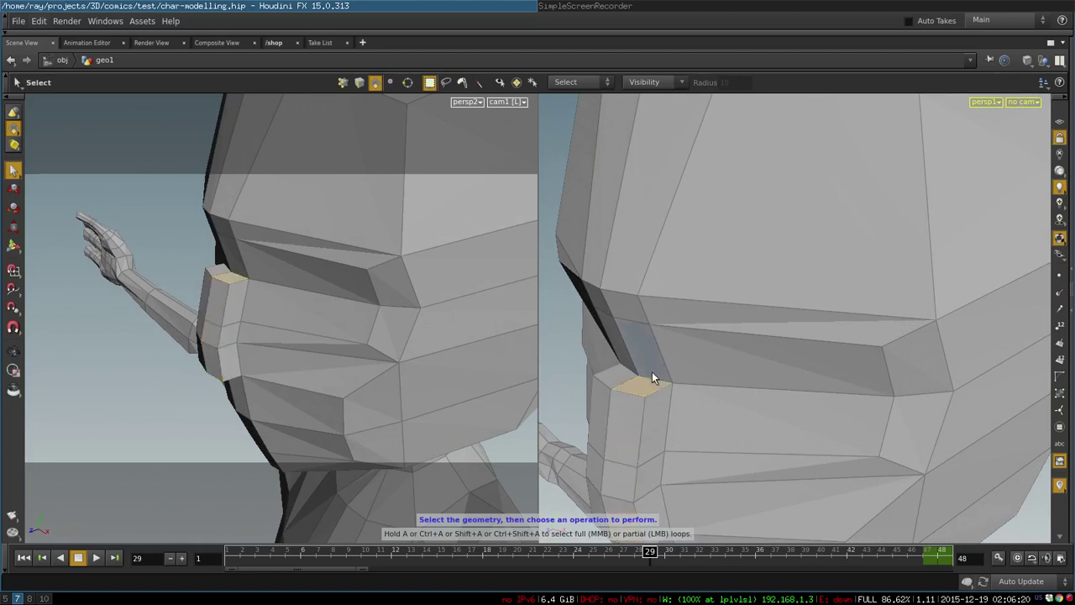
left_click(652, 361, "shift")
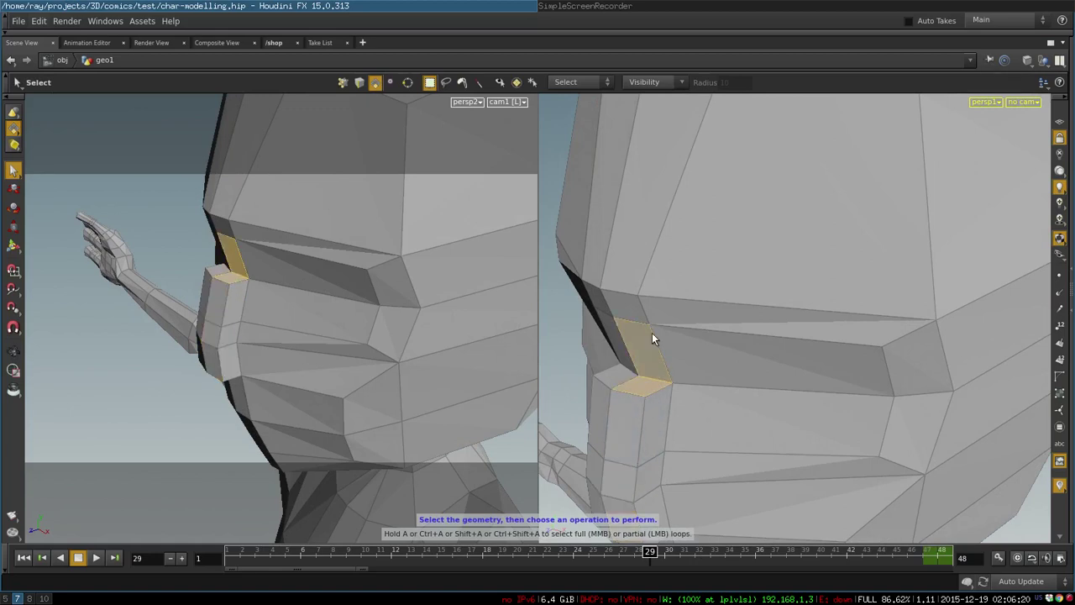
left_click_drag(650, 553, 665, 553)
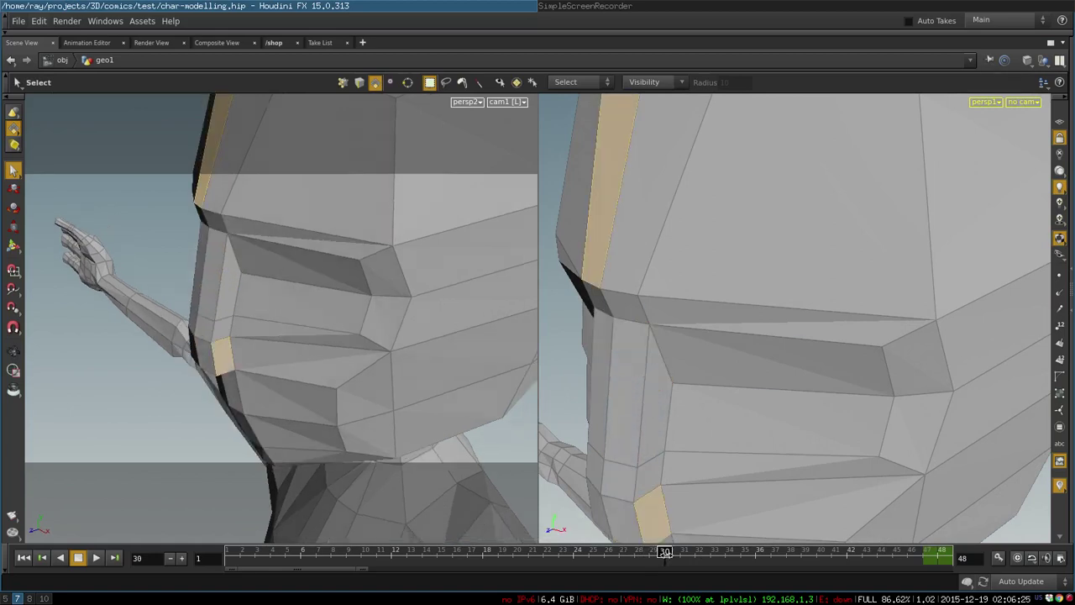
Examine the nose at frame 30 from several angles, clear the selection, and advance through frame 31 to frame 32.
right_click_drag(777, 384, 719, 402, "alt")
left_click_drag(719, 402, 735, 360, "alt")
right_click_drag(801, 324, 757, 334, "alt")
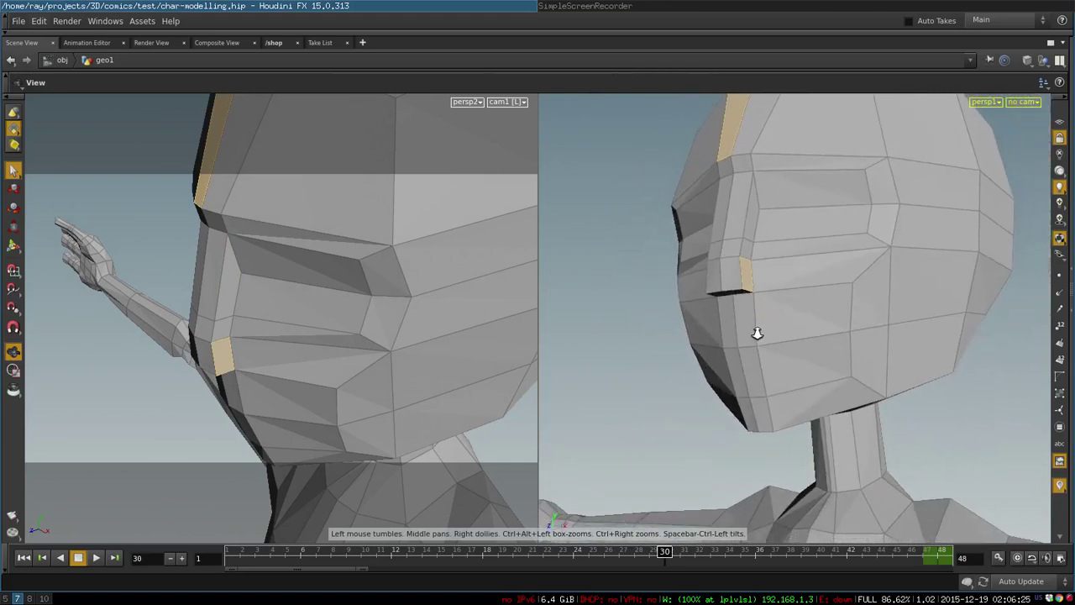
left_click_drag(886, 301, 892, 307, "alt")
middle_click_drag(892, 306, 831, 346, "alt")
left_click(1010, 334)
left_click_drag(714, 330, 681, 335, "alt")
right_click_drag(680, 335, 713, 334, "alt")
left_click(680, 552)
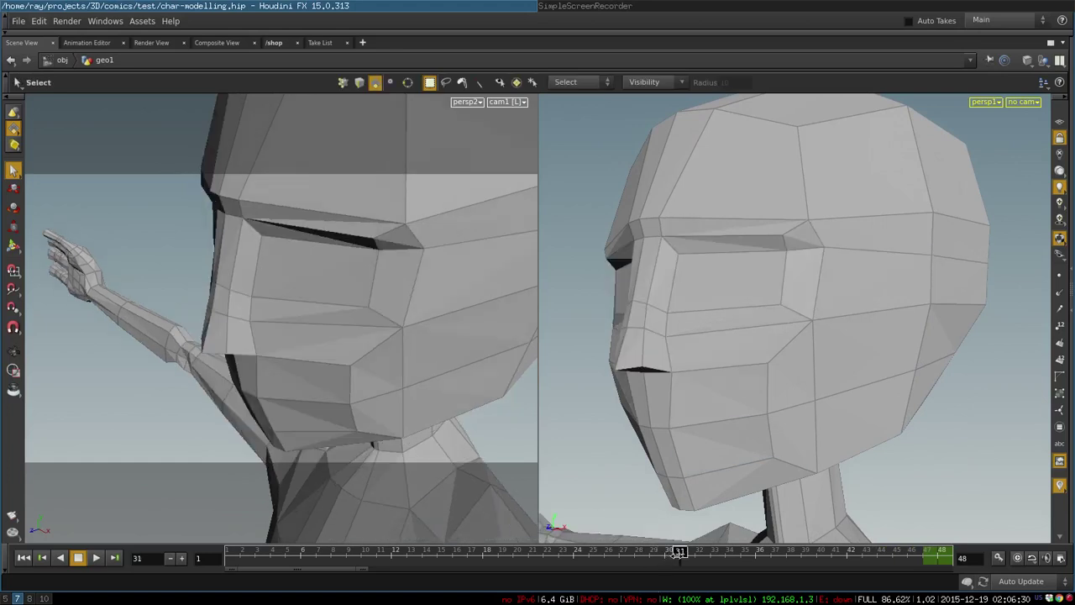
left_click_drag(673, 553, 688, 550)
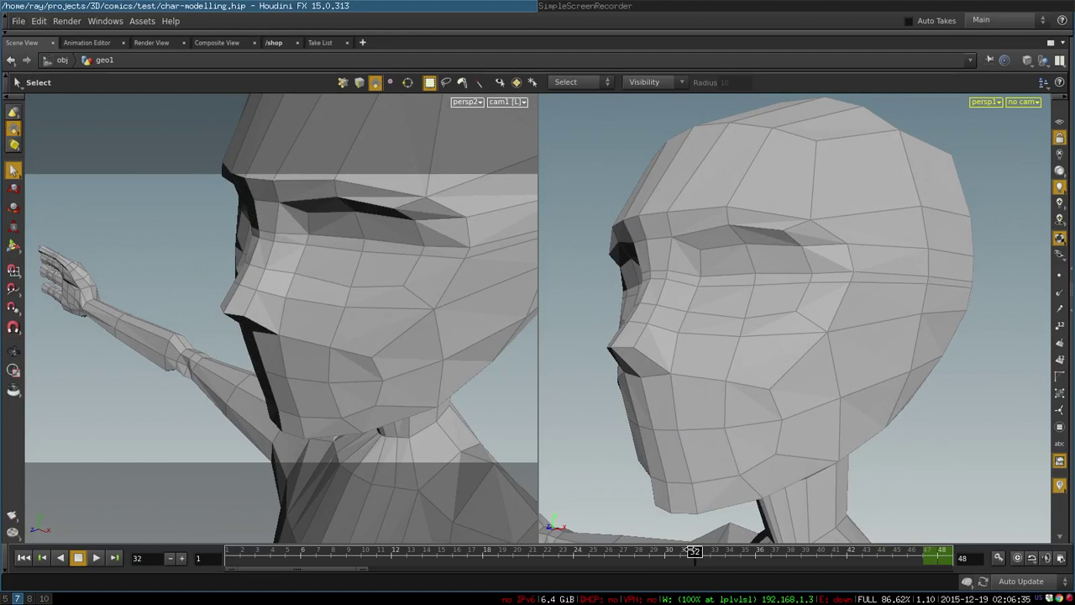
At frame 32, pick the inner face under the brow, switch to edge selection for the eye-area edges, and advance to frame 33.
left_click(737, 240)
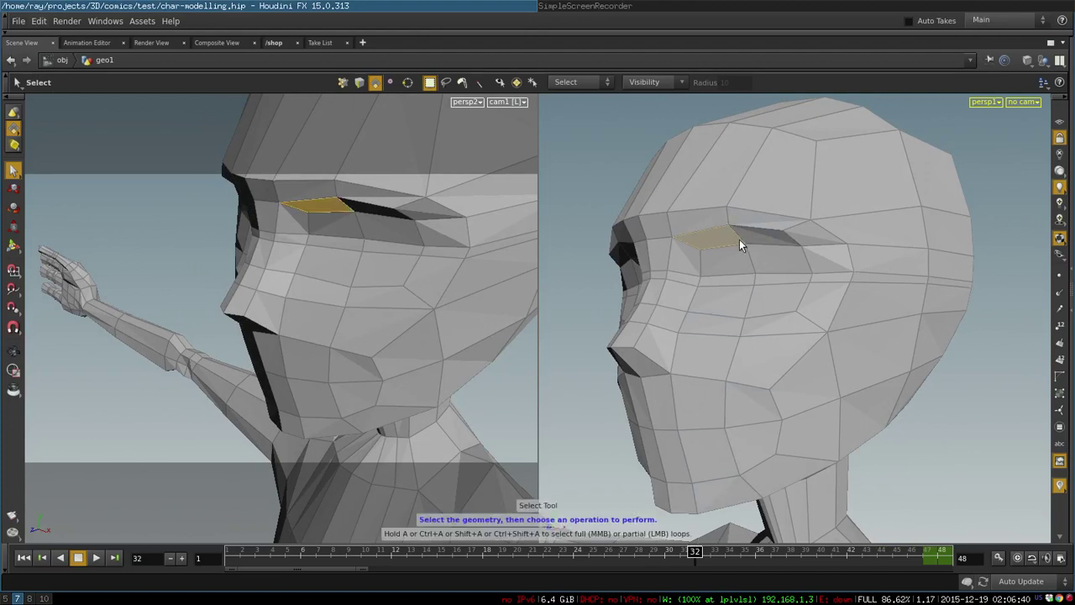
left_click(358, 84)
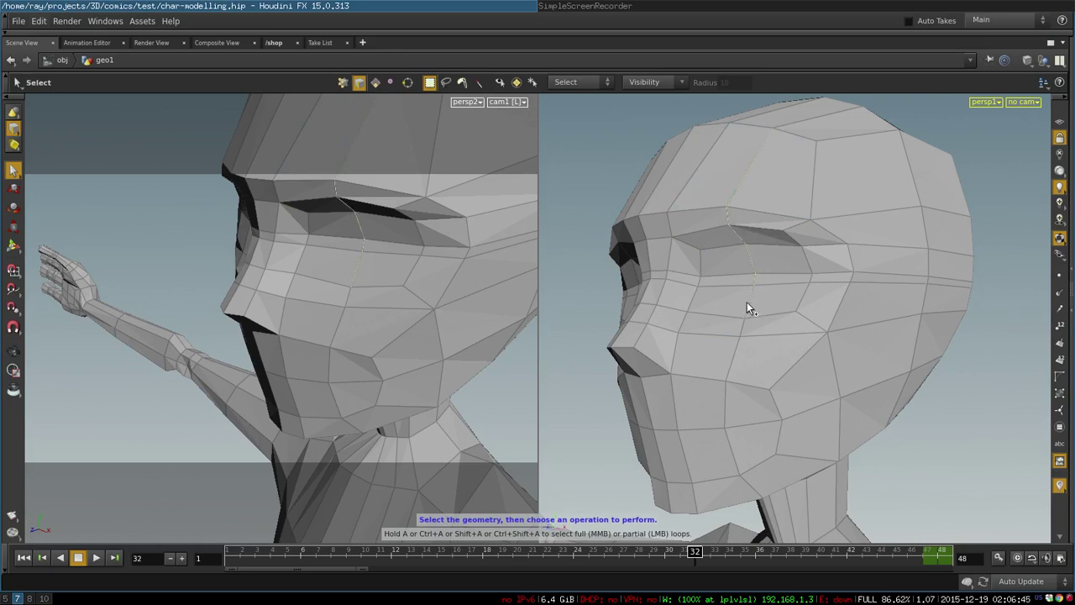
left_click(773, 276)
left_click(710, 552)
mouse_move(710, 552)
left_mouse_down()
mouse_move(729, 550)
mouse_move(711, 552)
left_mouse_up()
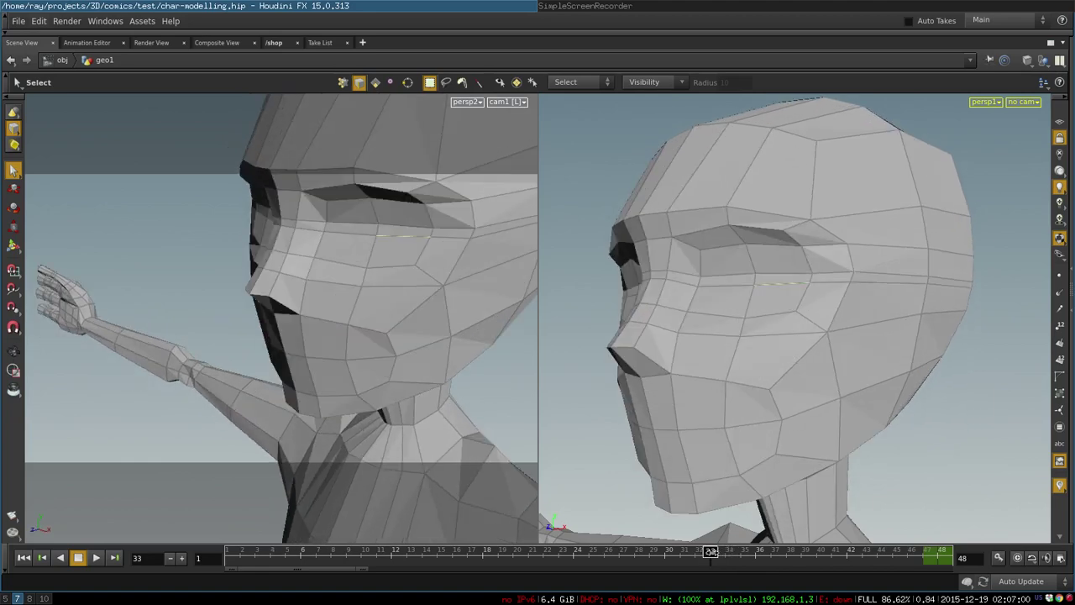
Switch back to face selection and select the eye faces and the six mouth faces on one side at frame 33.
left_click_drag(768, 416, 790, 415, "alt")
left_click(381, 83)
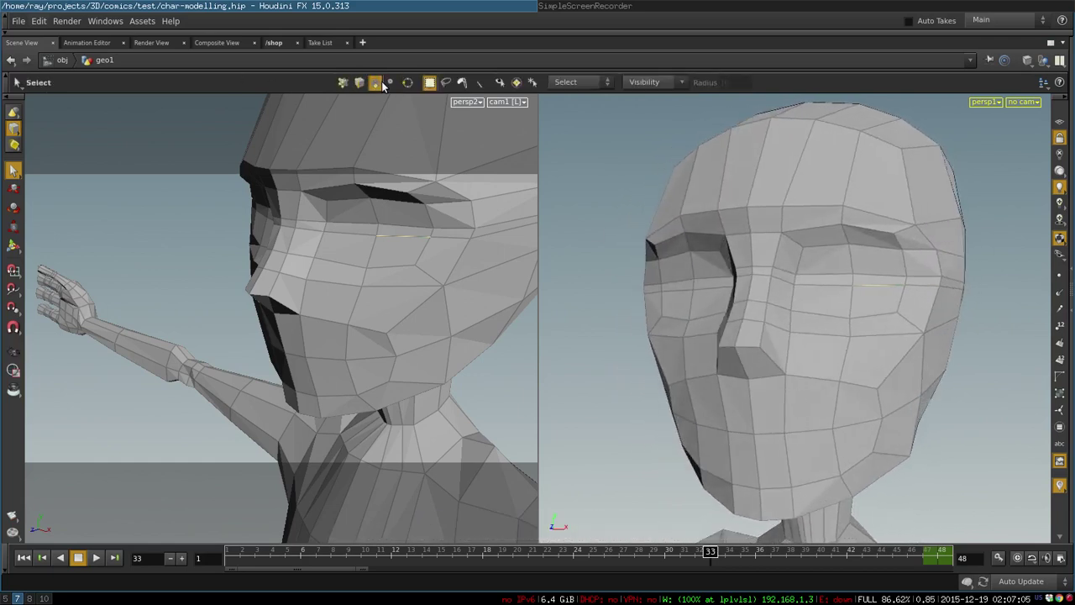
left_click(811, 249)
left_click_drag(825, 264, 861, 287)
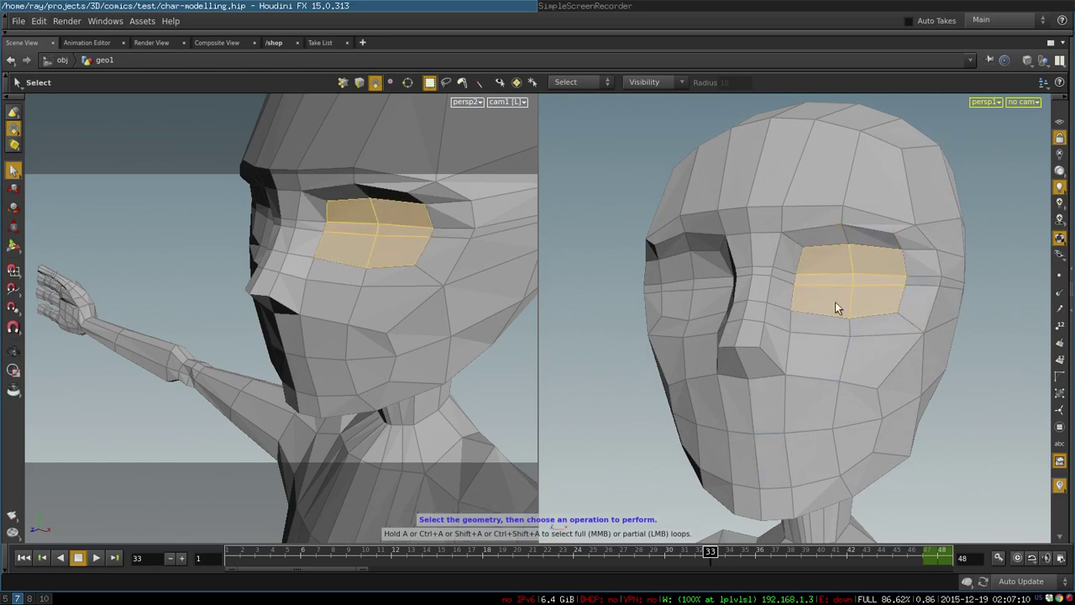
left_click_drag(769, 412, 843, 446, "shift")
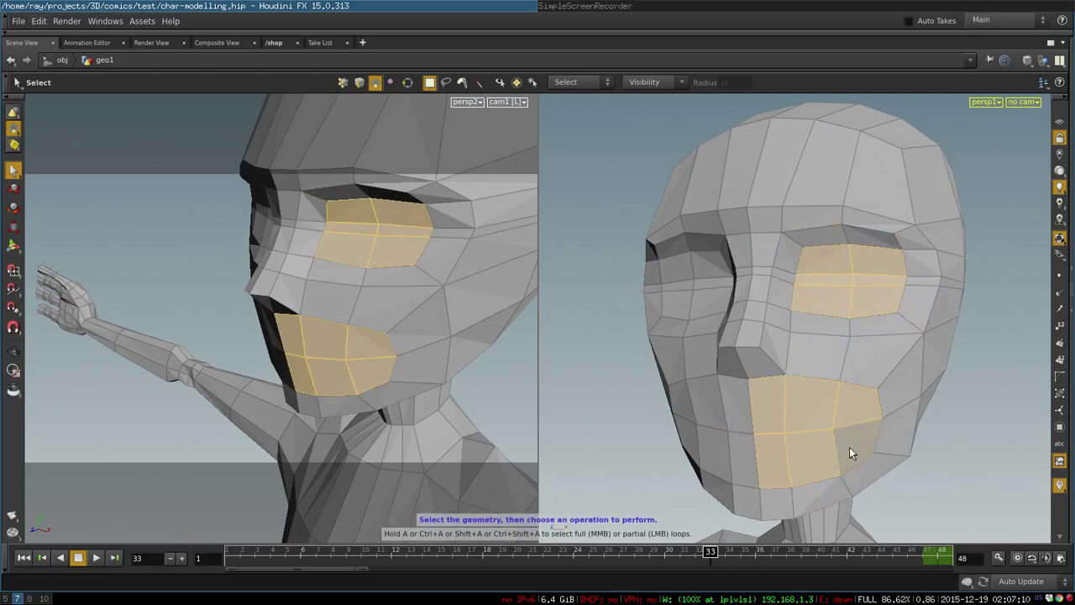
mouse_move(935, 475)
left_mouse_down("alt")
mouse_move(884, 465)
mouse_move(890, 448)
left_mouse_up("alt")
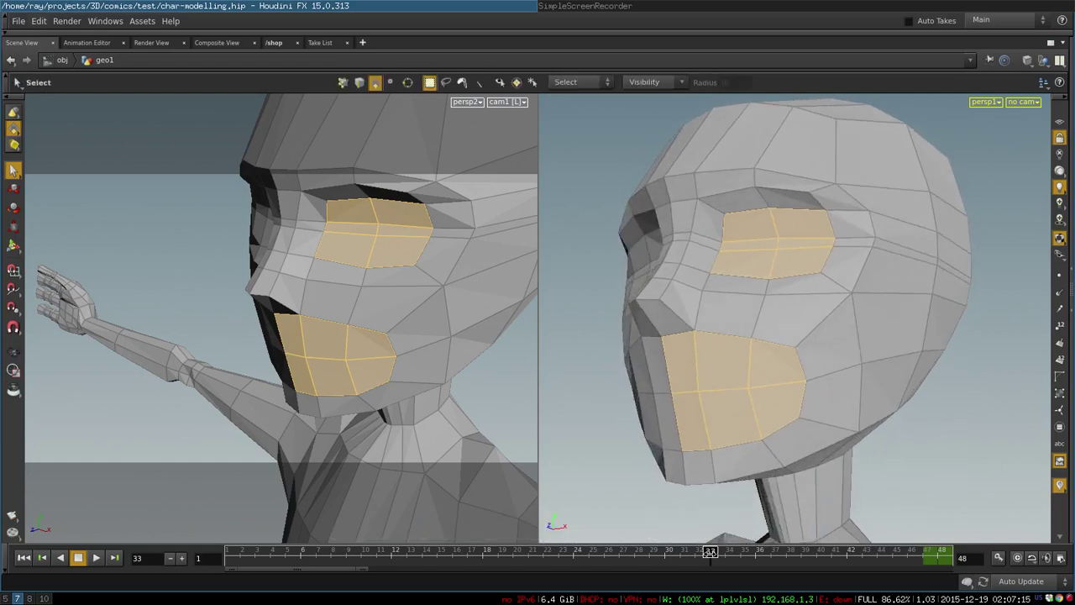
Advance through frames 34 and 35 to frame 36, examining the selected eye and mouth faces from several angles.
left_click_drag(716, 554, 726, 554)
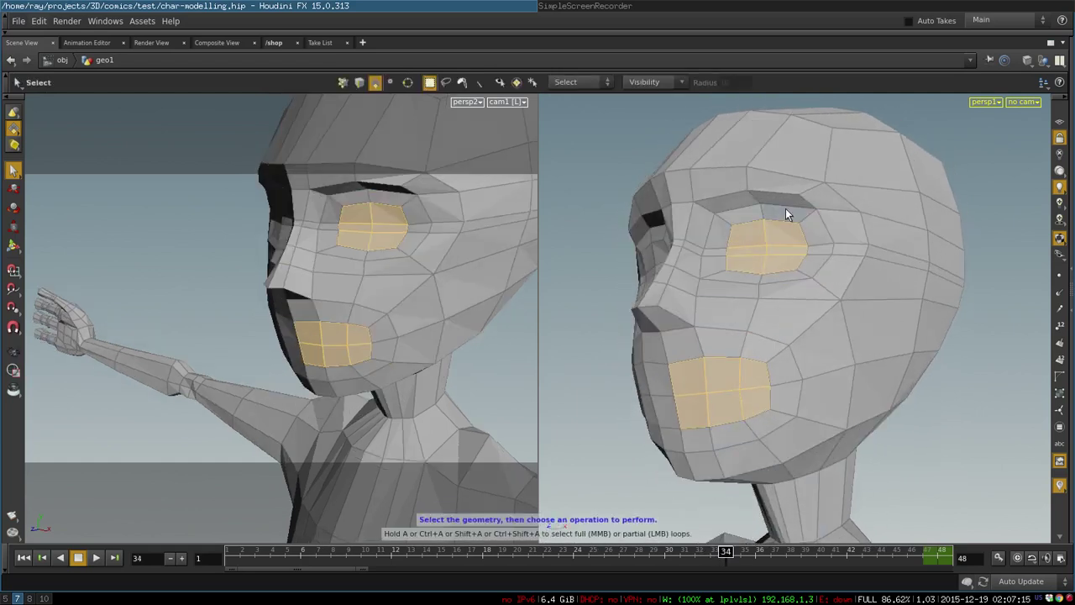
left_click_drag(765, 305, 775, 330, "alt")
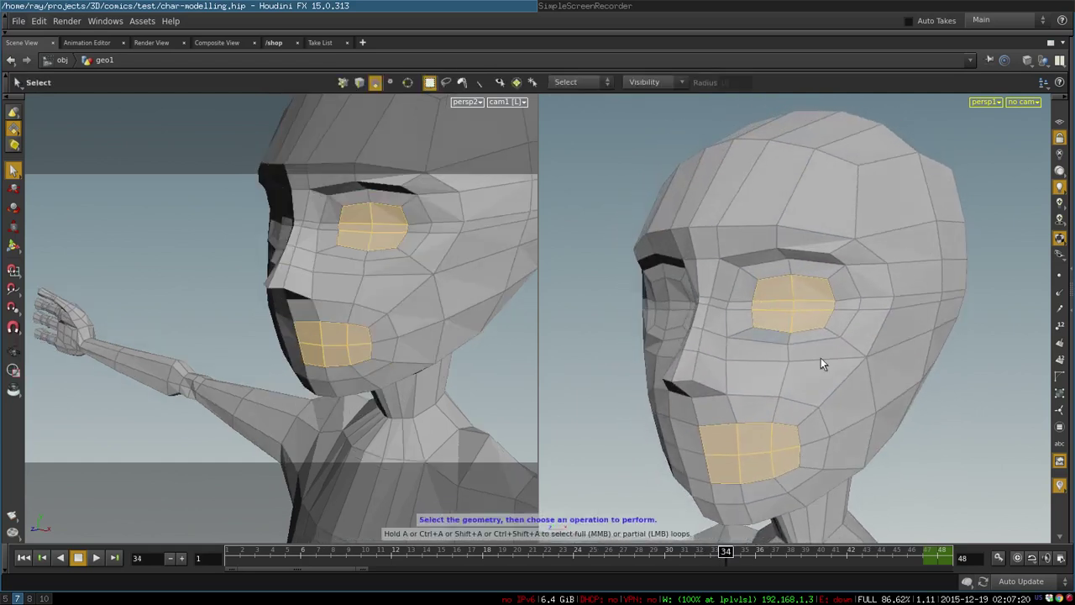
left_click_drag(790, 481, 742, 467, "alt")
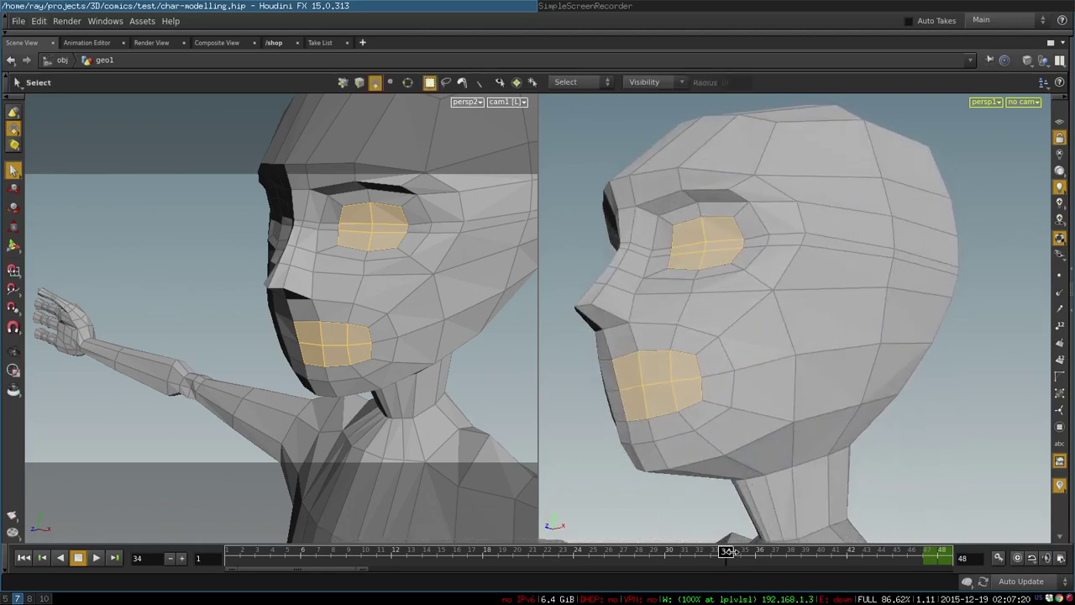
left_click_drag(728, 551, 741, 551)
scroll(878, 386, "down", 3)
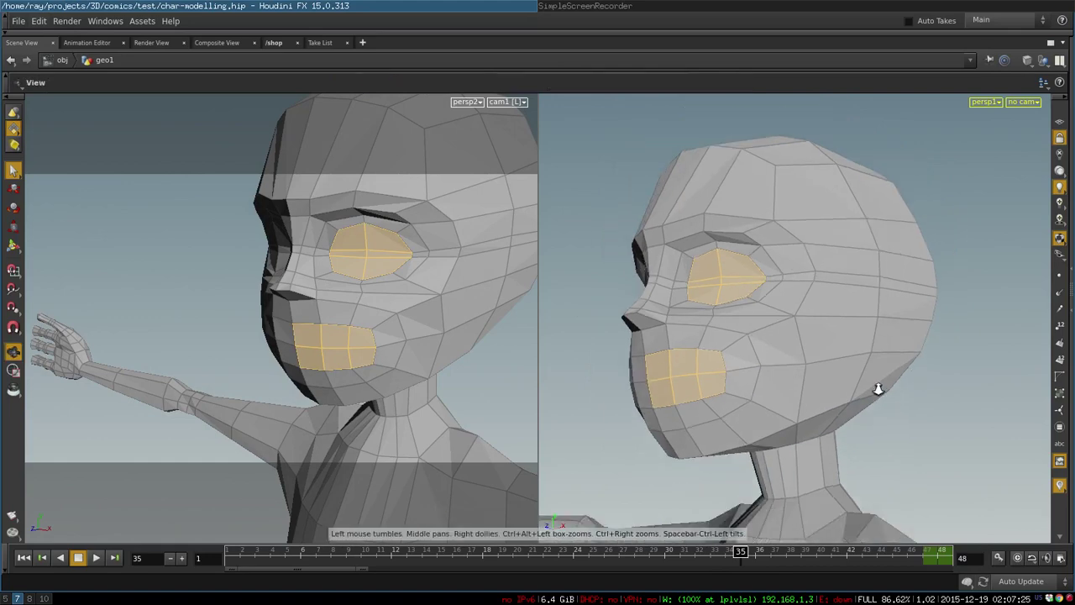
left_click_drag(879, 386, 822, 437, "alt")
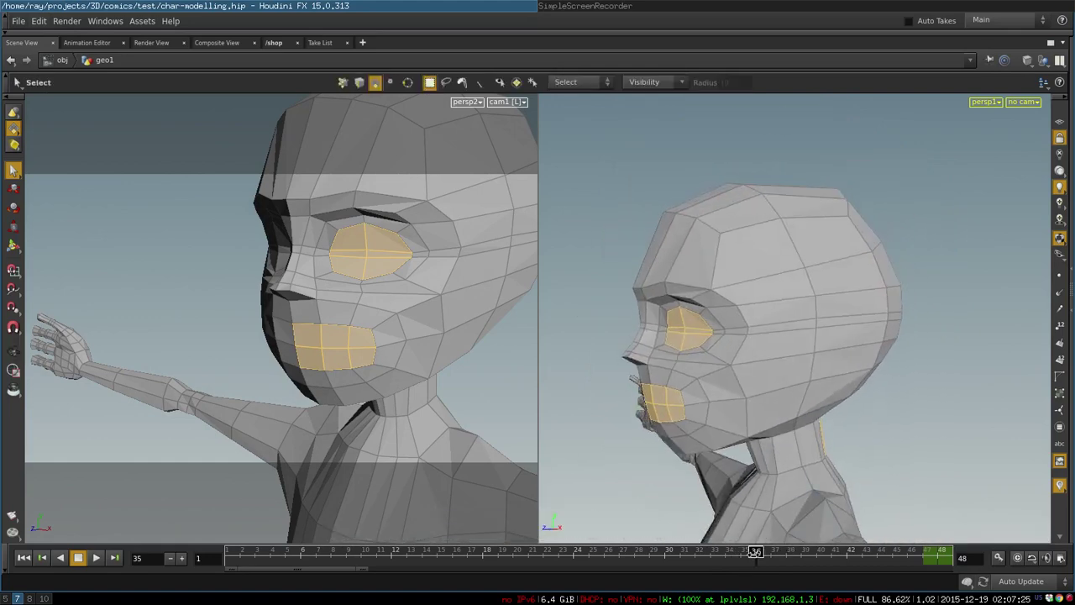
Examine the eye and the mouth slit at frame 36 from the front and at an angle, and advance to frame 37.
left_click_drag(706, 413, 867, 396, "alt")
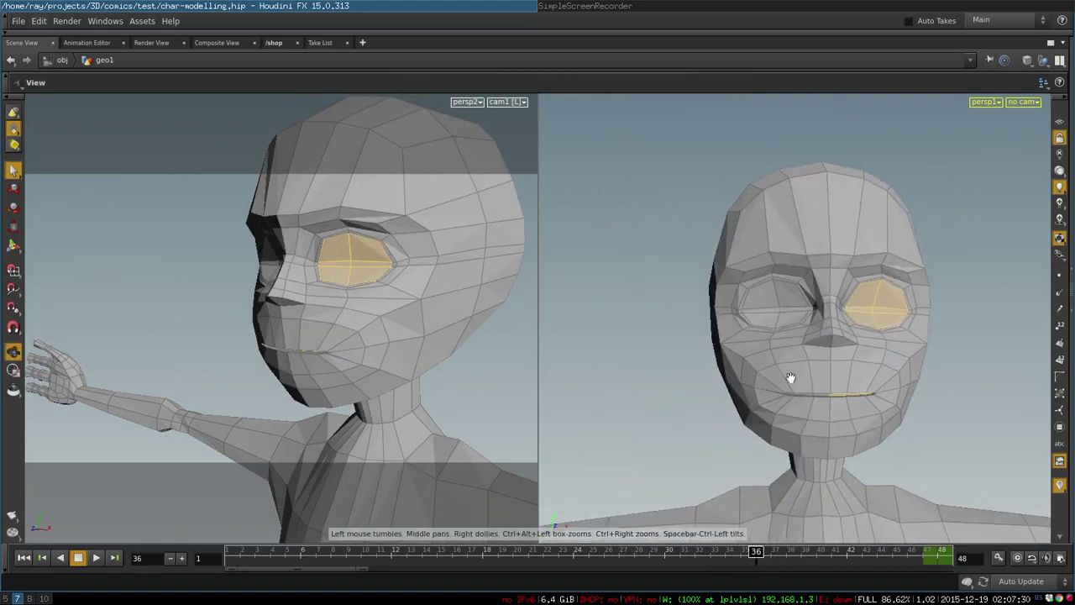
right_click_drag(791, 378, 885, 387, "alt")
left_click_drag(885, 386, 715, 346, "alt")
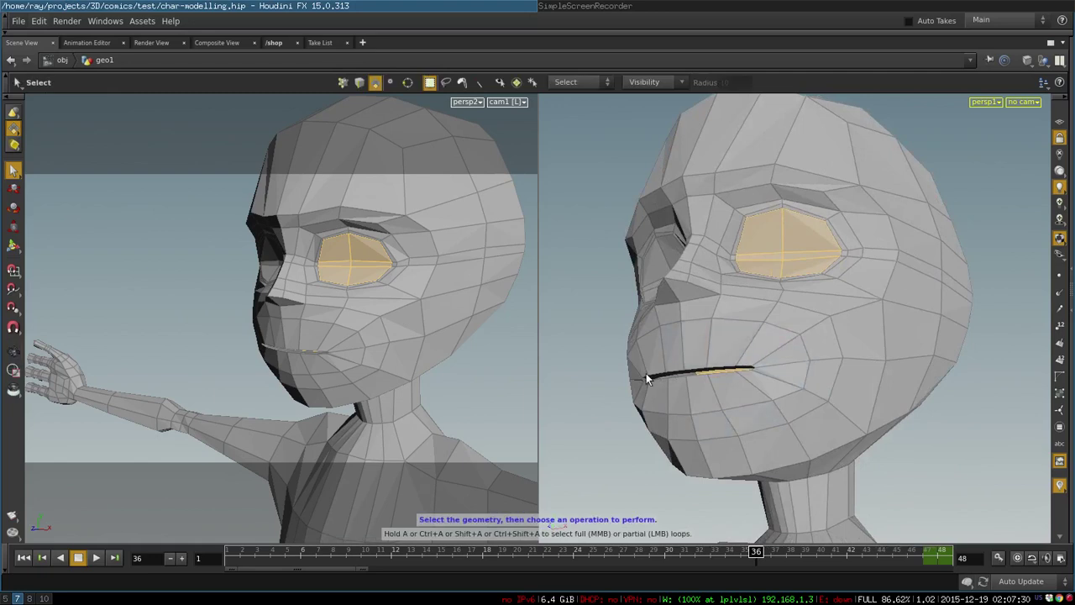
left_click_drag(646, 378, 749, 370)
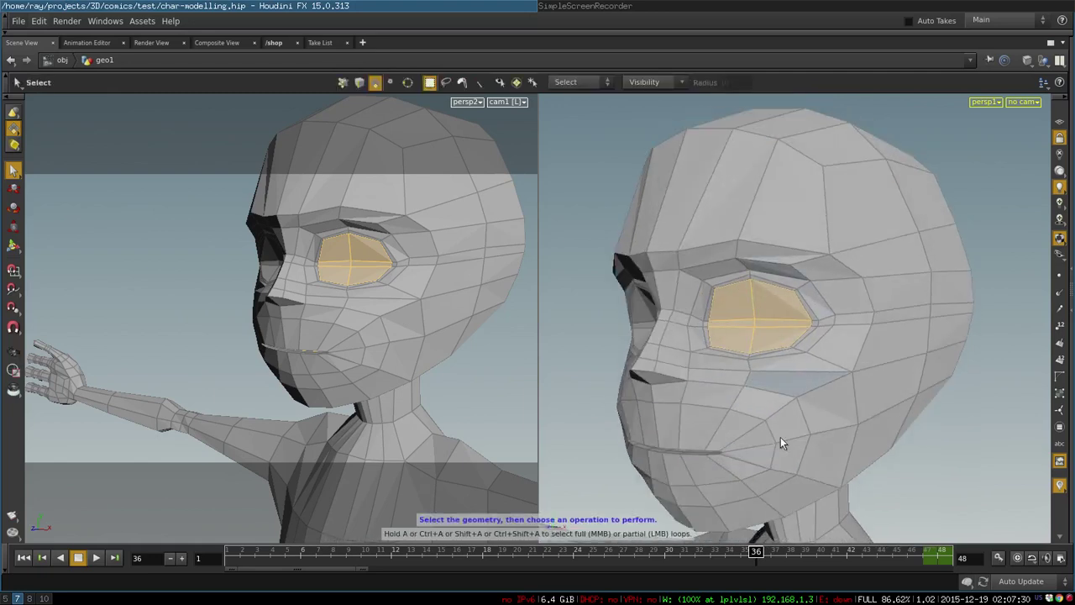
left_click_drag(760, 553, 773, 553)
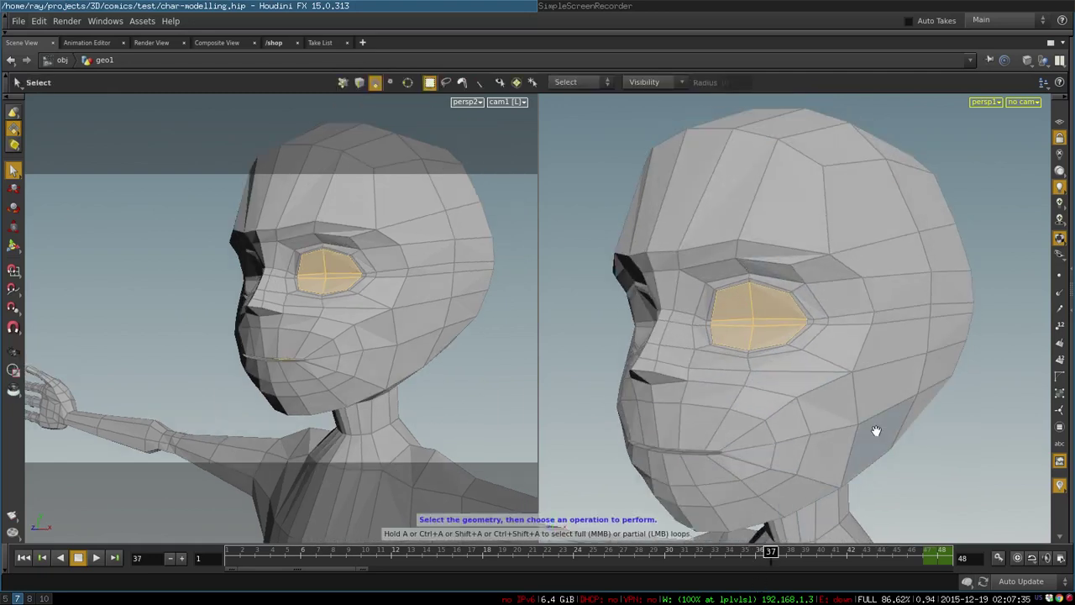
Advance from frame 37 to frame 39 and examine the head's profile and the back of the neck.
right_click_drag(876, 432, 808, 437, "alt")
mouse_move(753, 476)
left_mouse_down("alt")
mouse_move(799, 461)
mouse_move(762, 481)
left_mouse_up("alt")
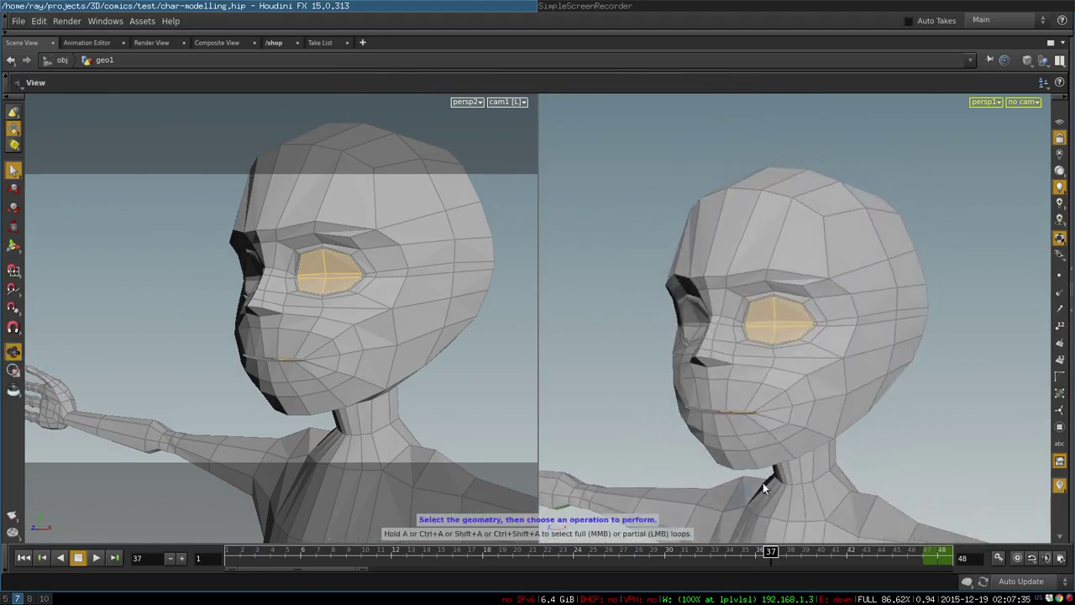
left_click(786, 552)
left_click(800, 552)
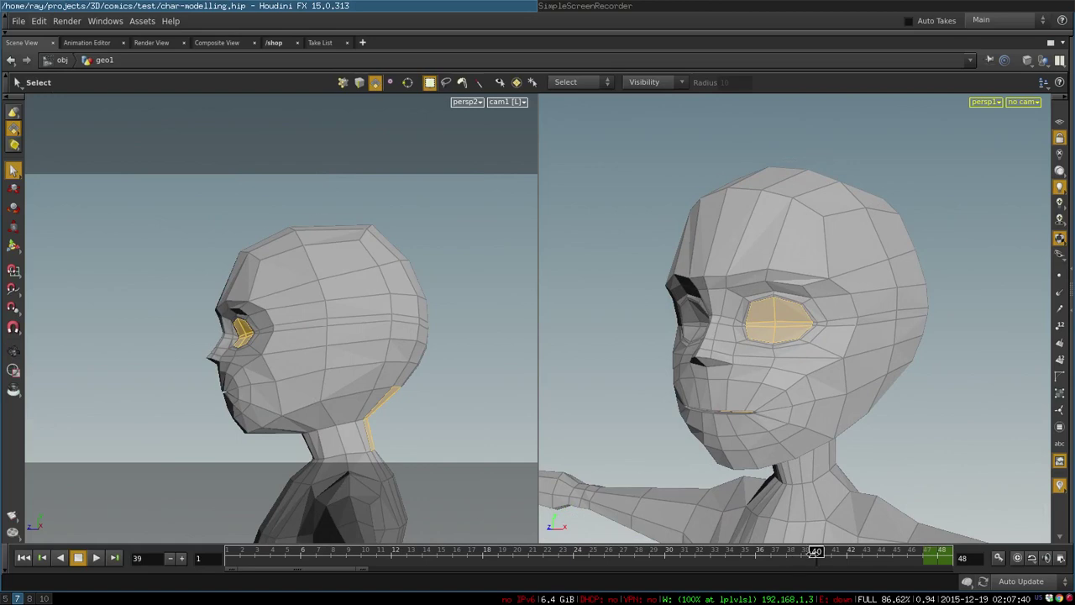
mouse_move(813, 552)
left_mouse_down()
mouse_move(830, 553)
mouse_move(800, 551)
left_mouse_up()
left_click_drag(871, 424, 782, 405, "alt")
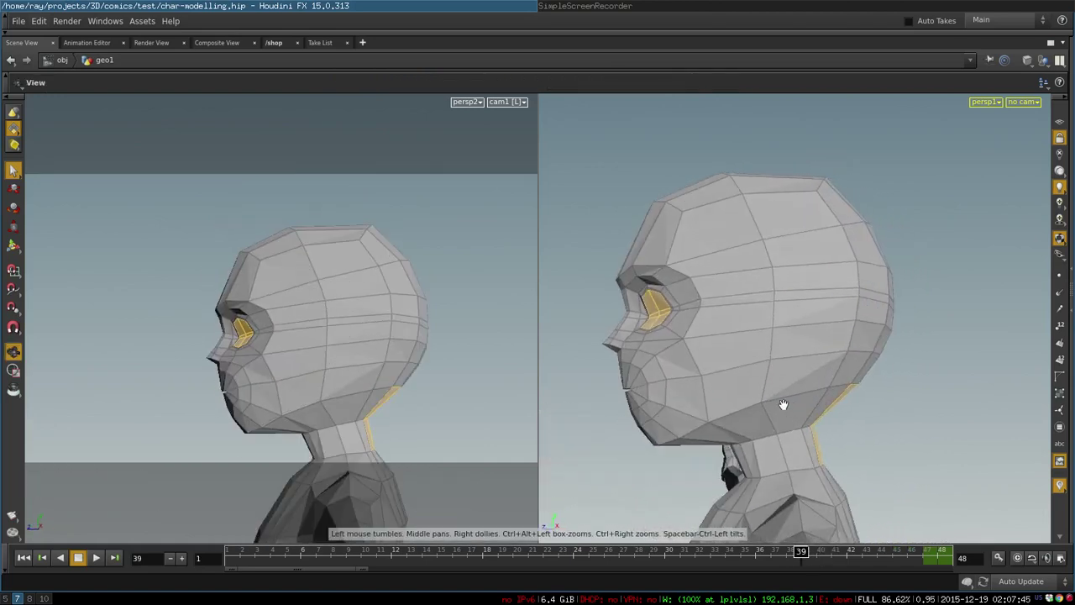
right_click_drag(767, 407, 778, 413, "alt")
Select all the faces of the front half of the head, from forehead to chin, at frame 39.
key("s")
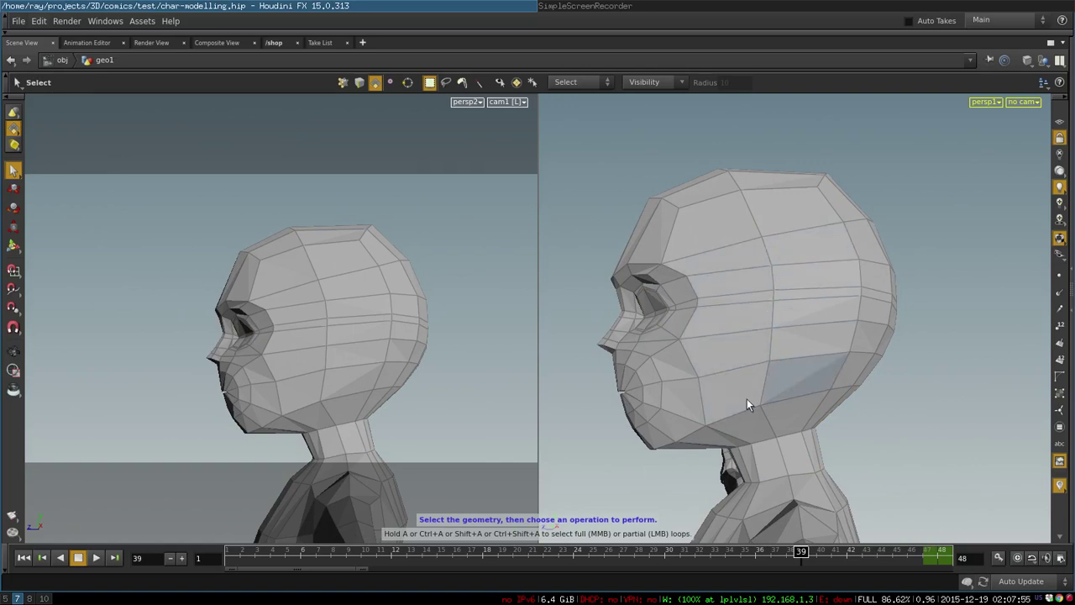
left_click_drag(570, 156, 709, 369)
left_click_drag(588, 368, 715, 404, "shift")
left_click_drag(619, 448, 661, 406, "shift")
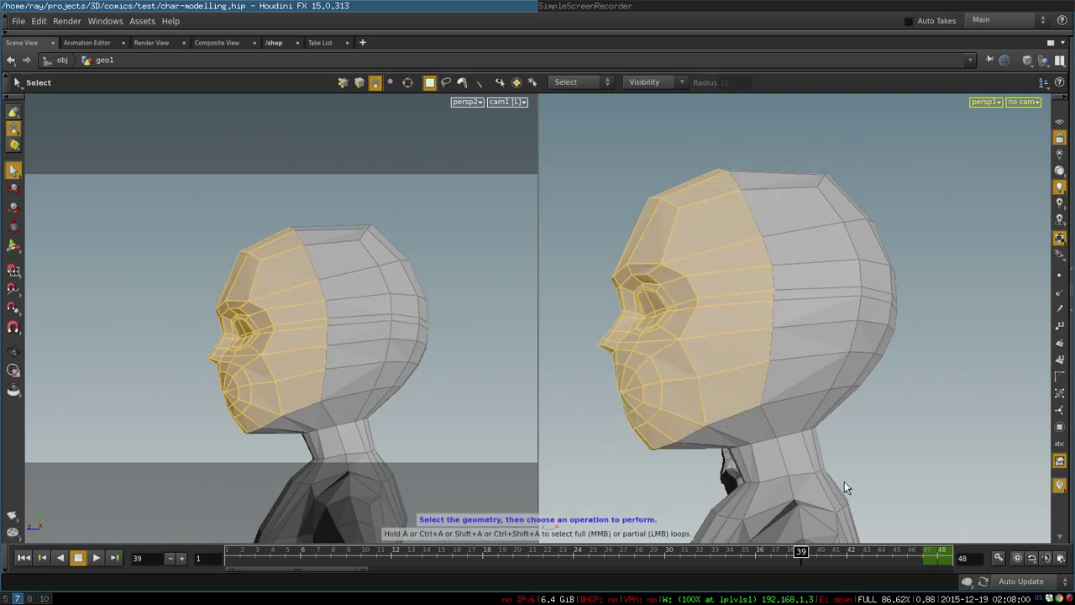
Advance to frame 41 and select the new strip of faces running down the side of the head.
mouse_move(811, 553)
left_mouse_down()
mouse_move(801, 551)
mouse_move(829, 552)
left_mouse_up()
left_click(752, 175)
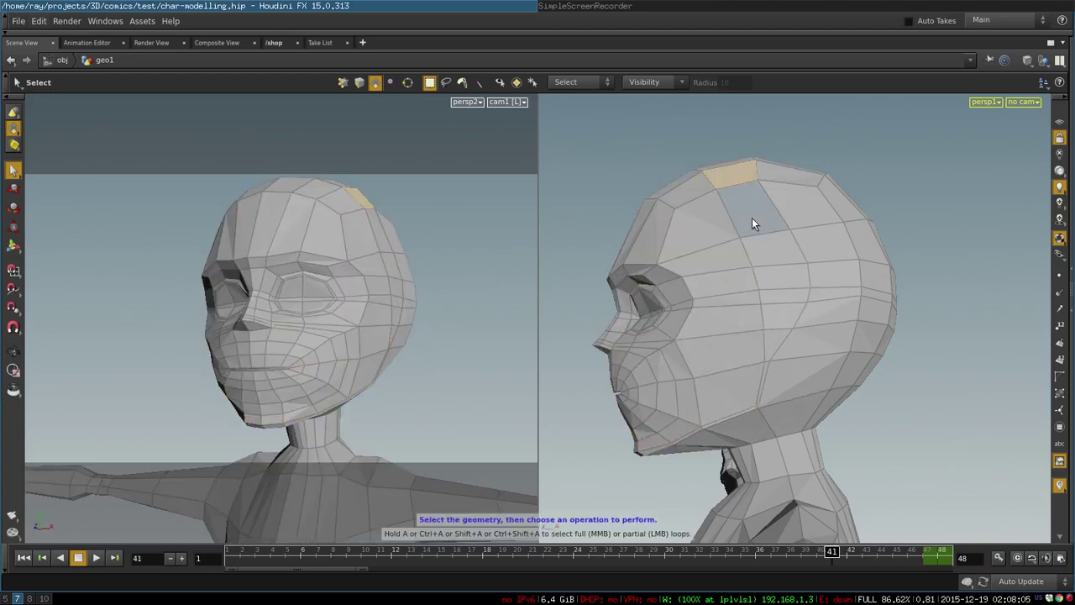
left_click(753, 219)
left_click(763, 245, "shift")
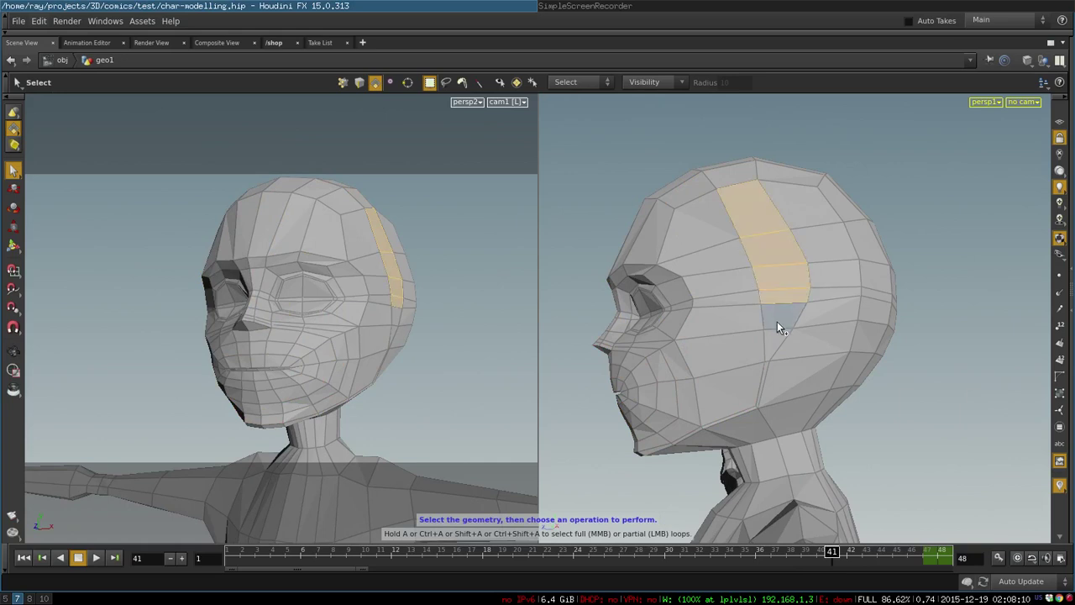
left_click(776, 321)
Select the faces at the ear position, and pick the narrowing faces below them down to the jaw.
left_click(778, 276)
left_click(784, 296, "shift")
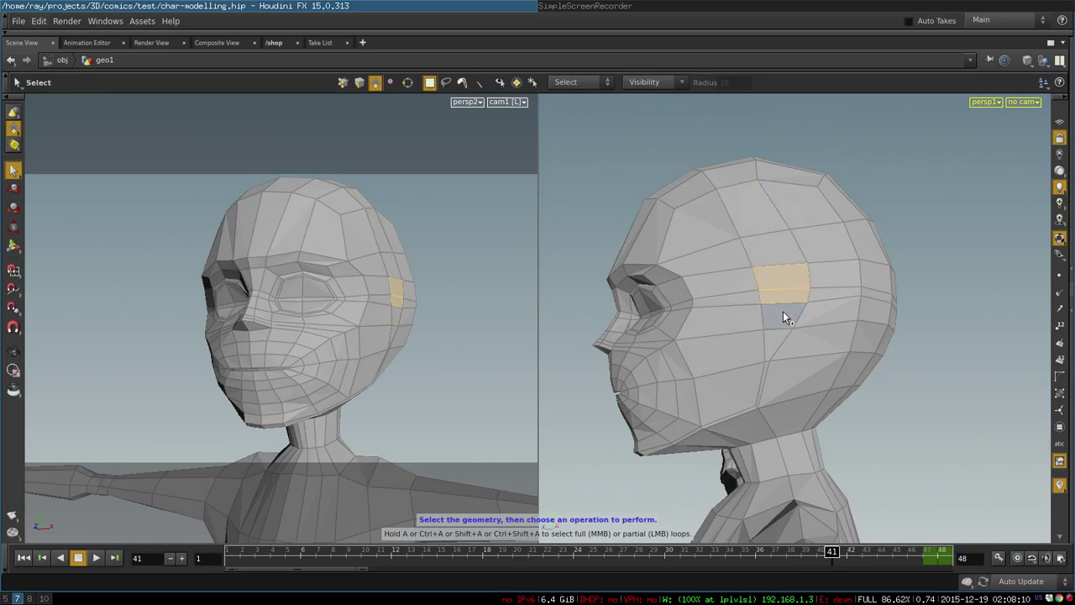
left_click(783, 311, "shift")
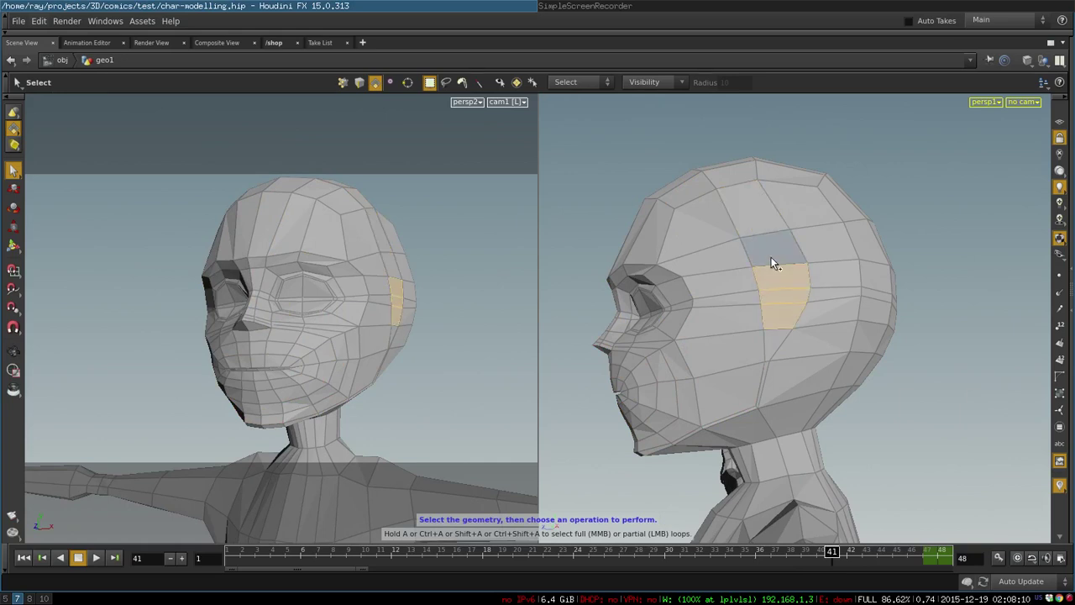
left_click(778, 341)
left_click(761, 375, "shift")
Select the narrow strip of faces along the jawline from below the ear to the chin at frame 41.
right_click_drag(725, 422, 764, 498, "alt")
middle_click_drag(764, 498, 796, 363, "alt")
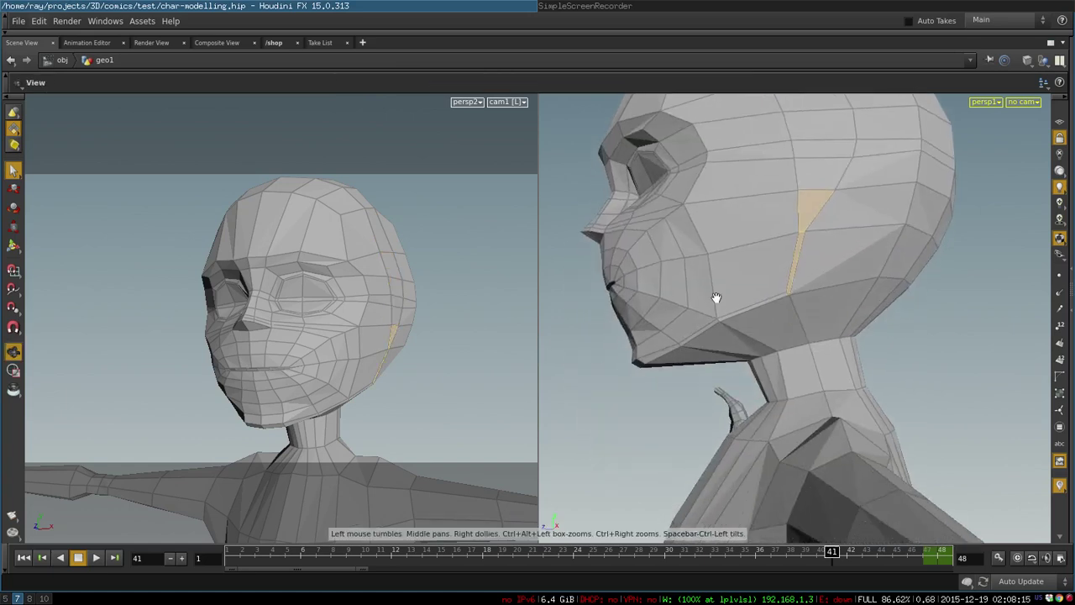
right_click_drag(714, 297, 713, 332, "alt")
left_click(737, 286)
left_click(625, 338, "shift")
middle_click_drag(713, 333, 843, 333, "alt")
left_click(727, 363, "shift")
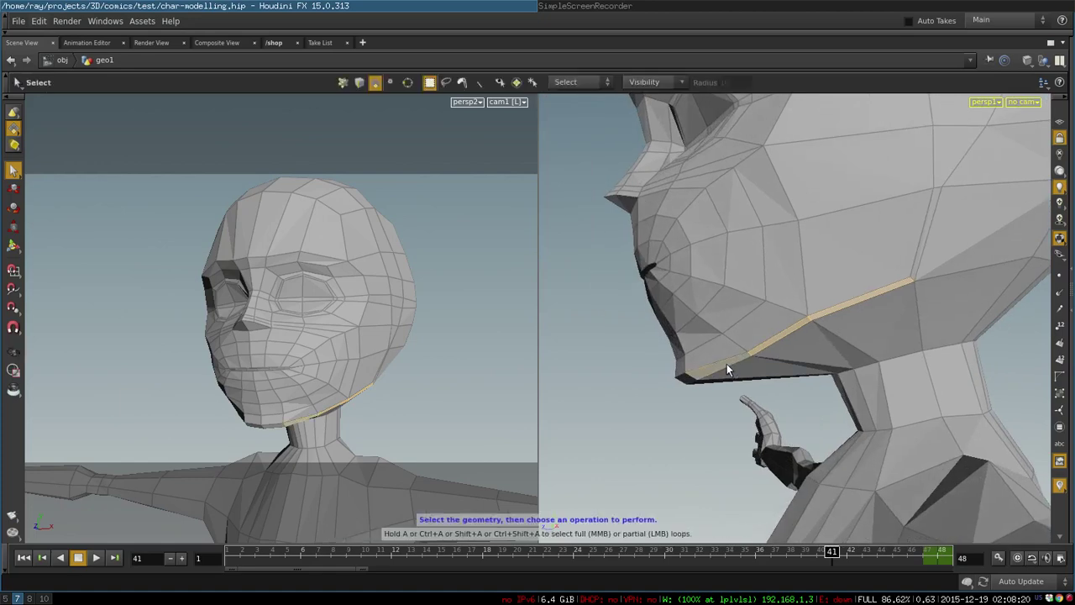
left_click(687, 377, "shift")
Examine the jawline, mouth and eye topology of the head at frame 41 from several angles.
right_click_drag(894, 324, 692, 372, "alt")
left_click_drag(692, 372, 739, 389, "alt")
middle_click_drag(938, 288, 806, 334, "alt")
right_click_drag(712, 358, 822, 345, "alt")
middle_click_drag(821, 346, 951, 332, "alt")
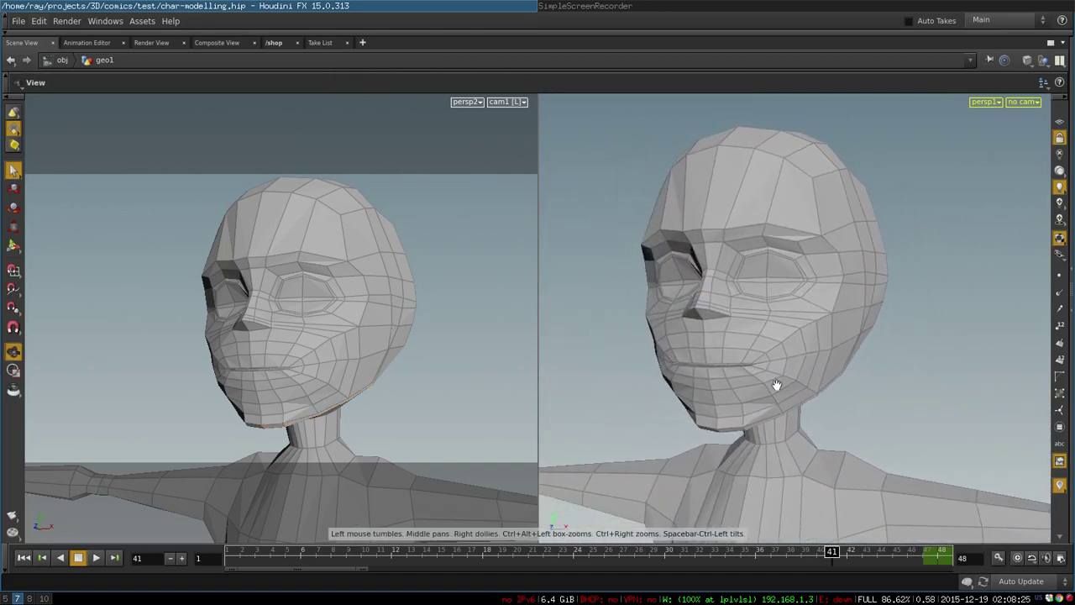
right_click_drag(777, 384, 836, 355, "alt")
mouse_move(880, 356)
left_mouse_down("alt")
mouse_move(910, 352)
mouse_move(842, 358)
mouse_move(859, 357)
left_mouse_up("alt")
right_click_drag(997, 353, 945, 352, "alt")
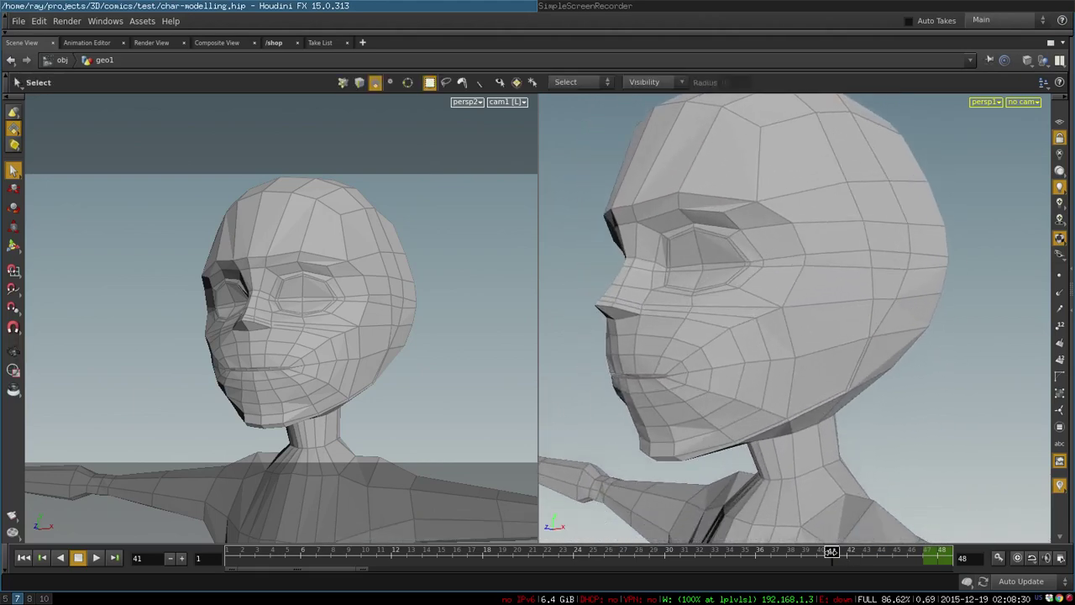
Advance through frame 42 to frame 44, examining the head in profile and at an angle.
left_click(846, 551)
left_click_drag(833, 553, 843, 556)
left_click_drag(954, 330, 865, 382, "alt")
left_click_drag(847, 551, 879, 551)
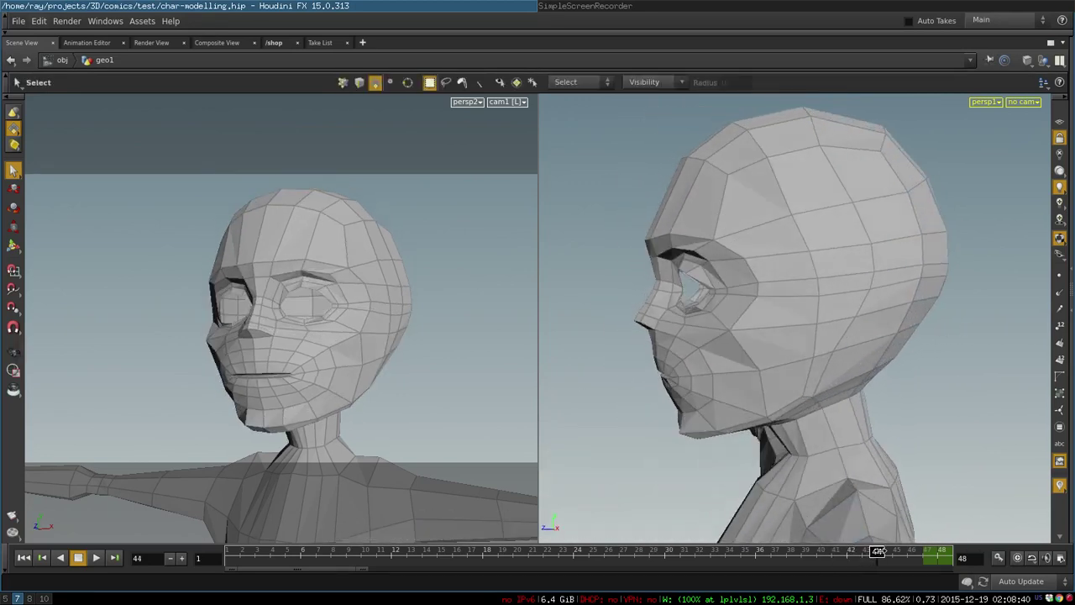
left_click_drag(781, 412, 873, 357, "alt")
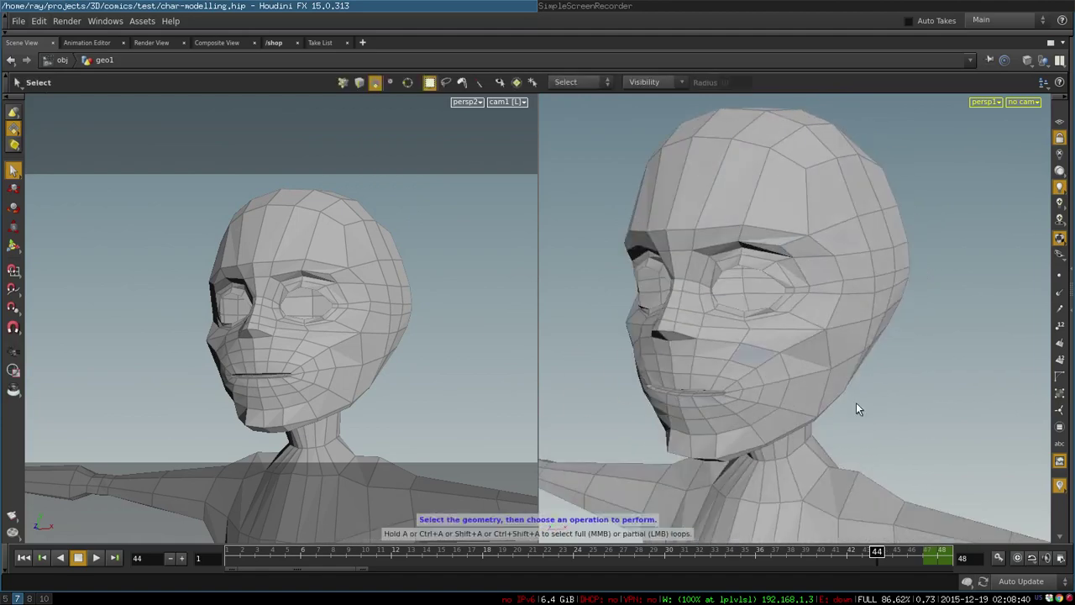
Advance to frame 47 and examine the hair and ear from the front and the side.
left_click_drag(893, 552, 924, 552)
right_click_drag(899, 311, 865, 353, "alt")
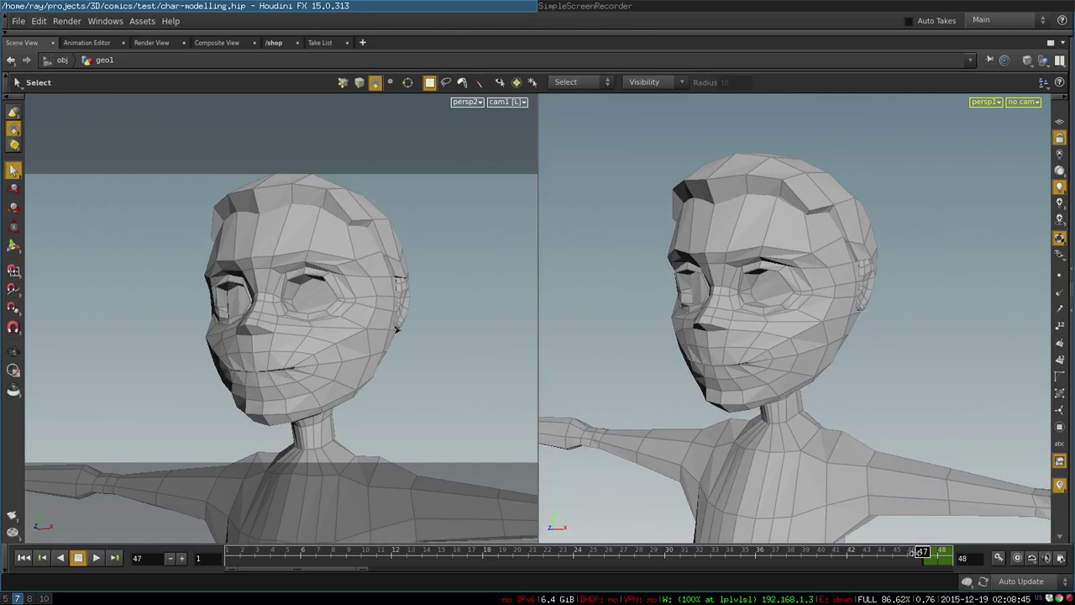
mouse_move(921, 552)
left_mouse_down()
mouse_move(891, 552)
mouse_move(922, 553)
left_mouse_up()
left_click_drag(921, 369, 1000, 360, "alt")
right_click_drag(1000, 360, 931, 375, "alt")
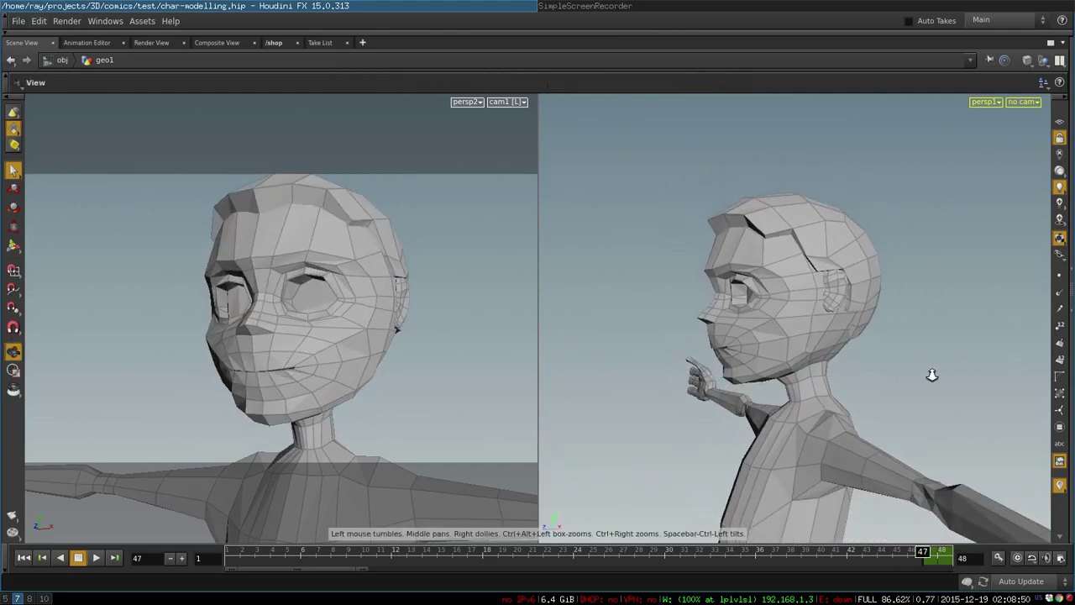
View the whole low-poly character from head to feet at frame 47.
left_click_drag(912, 391, 947, 393, "alt")
right_click_drag(947, 392, 939, 425, "alt")
middle_click_drag(939, 425, 832, 293, "alt")
right_click_drag(799, 310, 837, 392, "alt")
middle_click_drag(838, 392, 803, 249, "alt")
right_click_drag(785, 323, 788, 318, "alt")
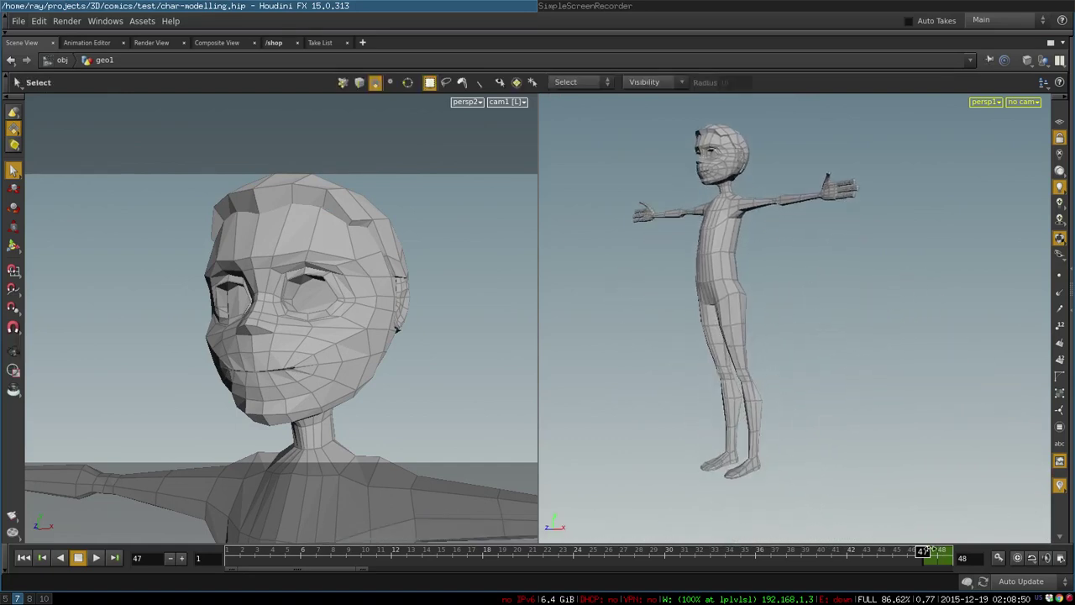
Show the subdivided character at frame 48 and examine it from the side and the front.
left_click_drag(783, 275, 775, 236, "alt")
middle_click_drag(775, 236, 806, 322, "alt")
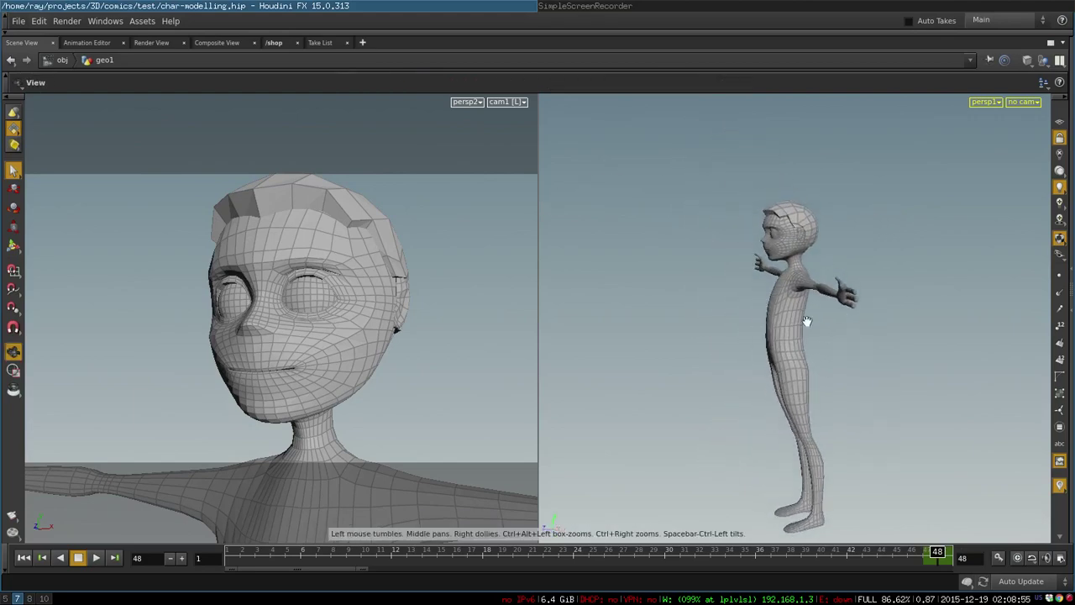
right_click_drag(807, 322, 972, 262, "alt")
left_click_drag(828, 300, 919, 305, "alt")
middle_click_drag(810, 229, 859, 389, "alt")
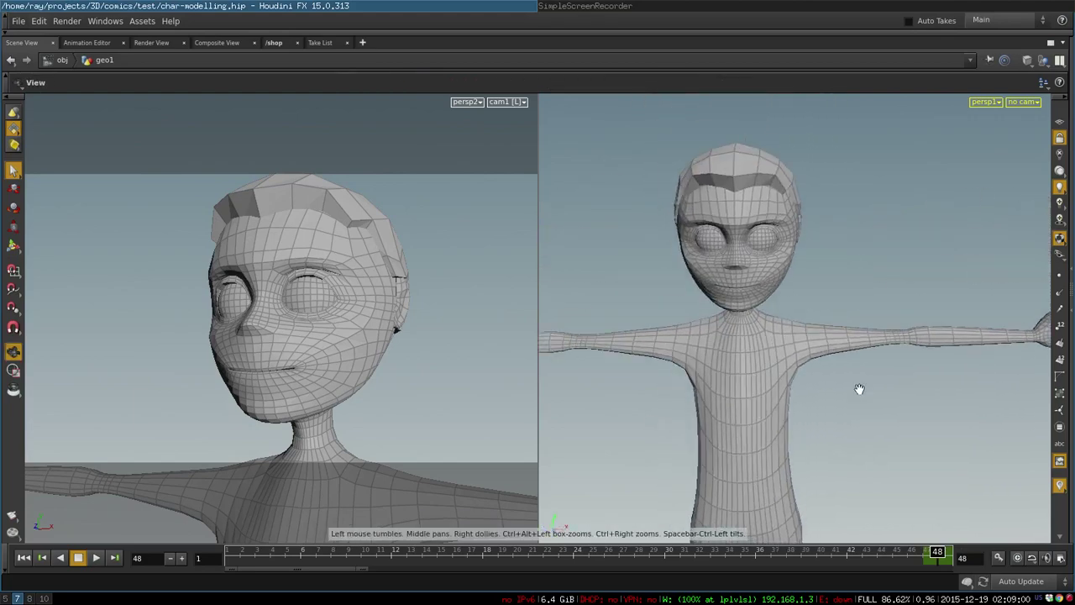
Examine the subdivided torso, arms and legs at frame 48 from the front.
right_click_drag(929, 371, 946, 373, "alt")
left_click_drag(946, 372, 882, 264)
right_click_drag(883, 265, 866, 368)
middle_click_drag(906, 400, 917, 251)
right_click_drag(909, 260, 844, 267)
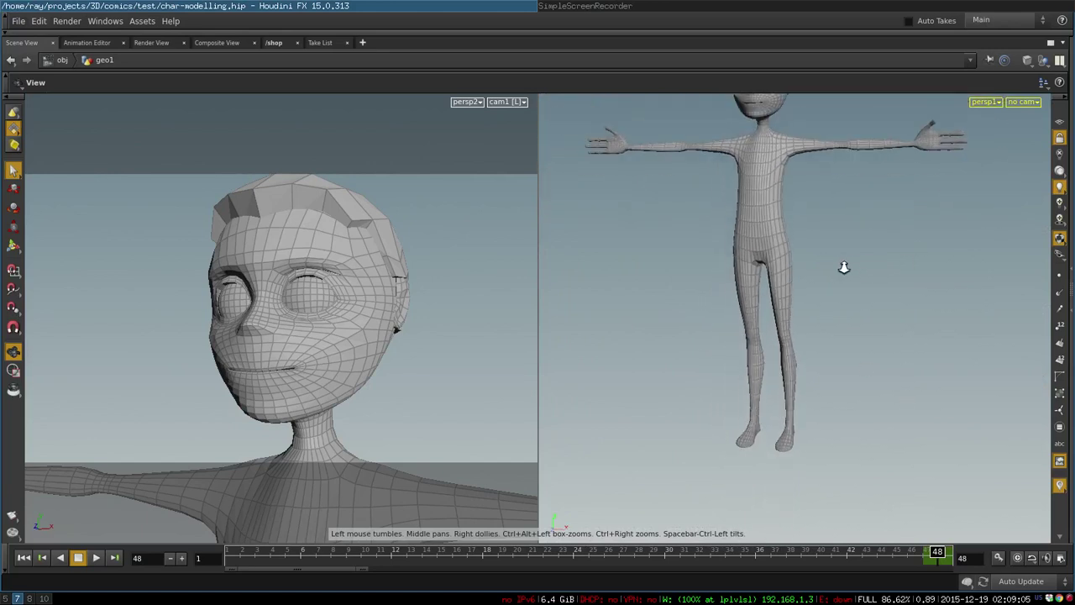
left_click_drag(835, 275, 826, 194)
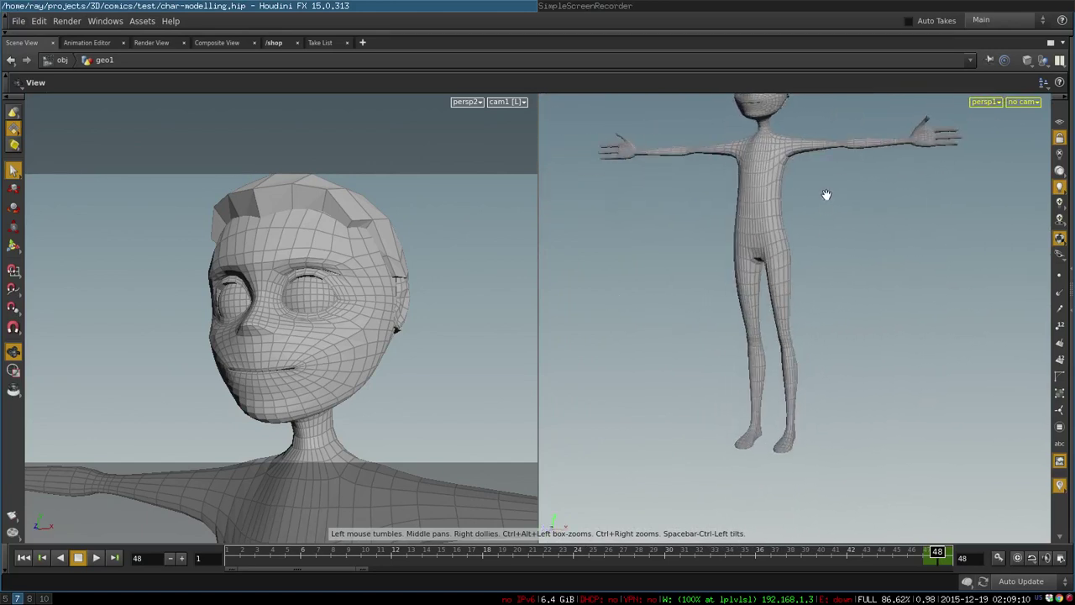
Examine the subdivided face and shoulders at frame 48 up close.
middle_click_drag(827, 195, 855, 406)
right_click_drag(776, 255, 928, 239)
middle_click_drag(871, 220, 883, 290)
right_click_drag(739, 240, 847, 236)
middle_click_drag(850, 237, 882, 330)
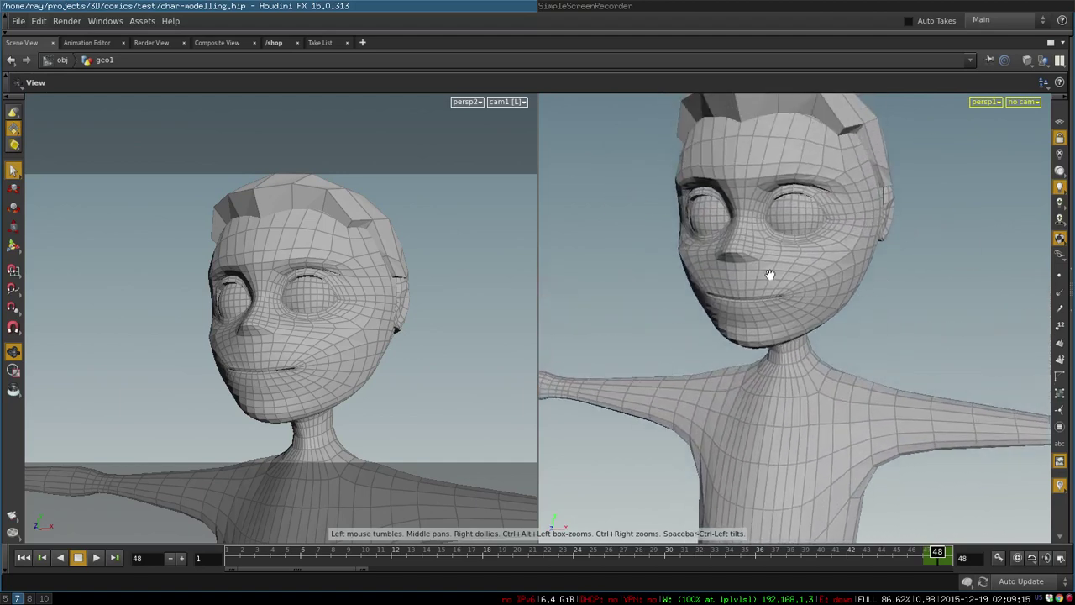
right_click_drag(770, 274, 787, 274)
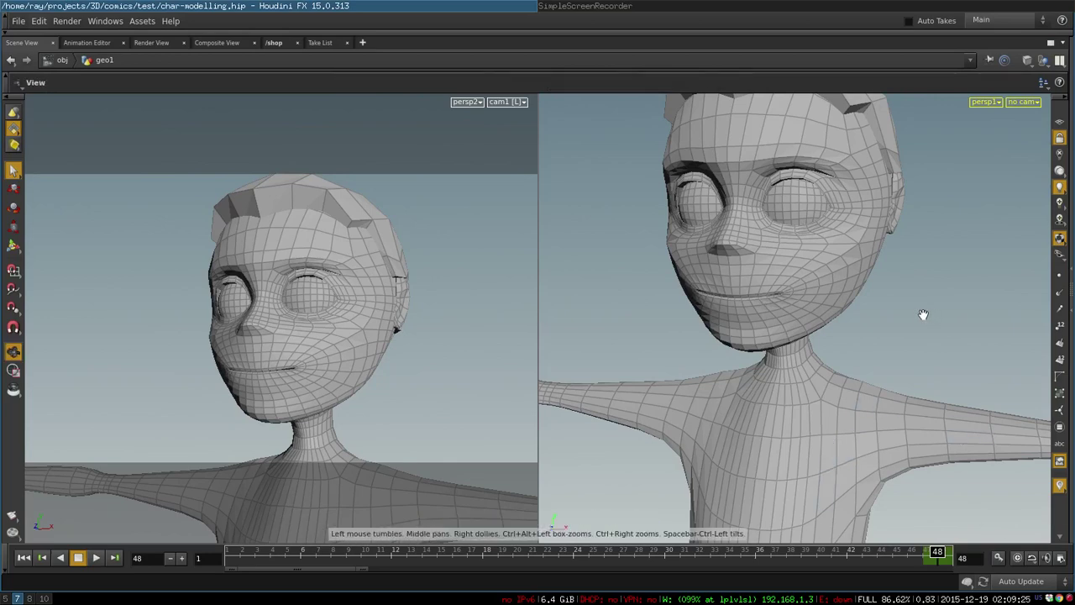
Frame the character's head and upper body, return to the Select tool, and switch to SimpleScreenRecorder.
right_click_drag(922, 315, 849, 328, "alt")
mouse_move(849, 328)
left_mouse_down("alt")
mouse_move(746, 330)
mouse_move(787, 313)
mouse_move(853, 324)
mouse_move(849, 333)
left_mouse_up("alt")
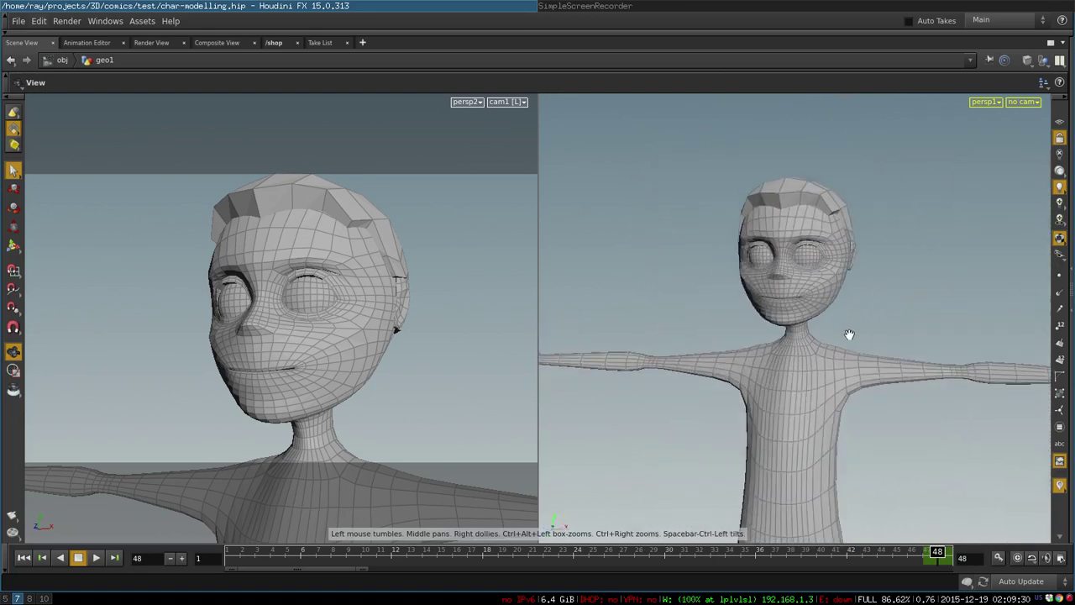
key("s")
left_click(632, 6)
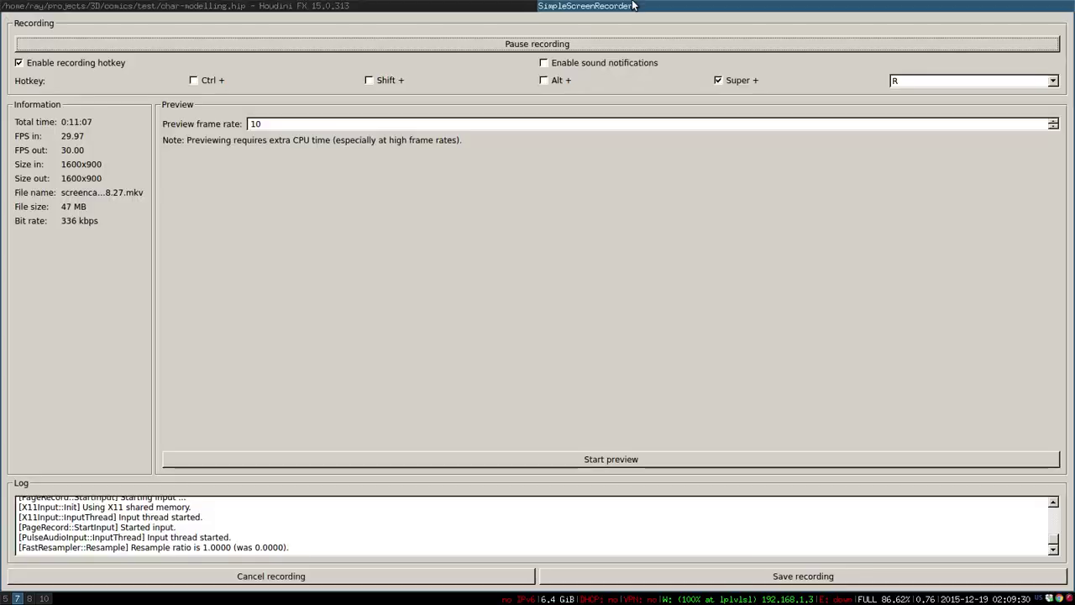